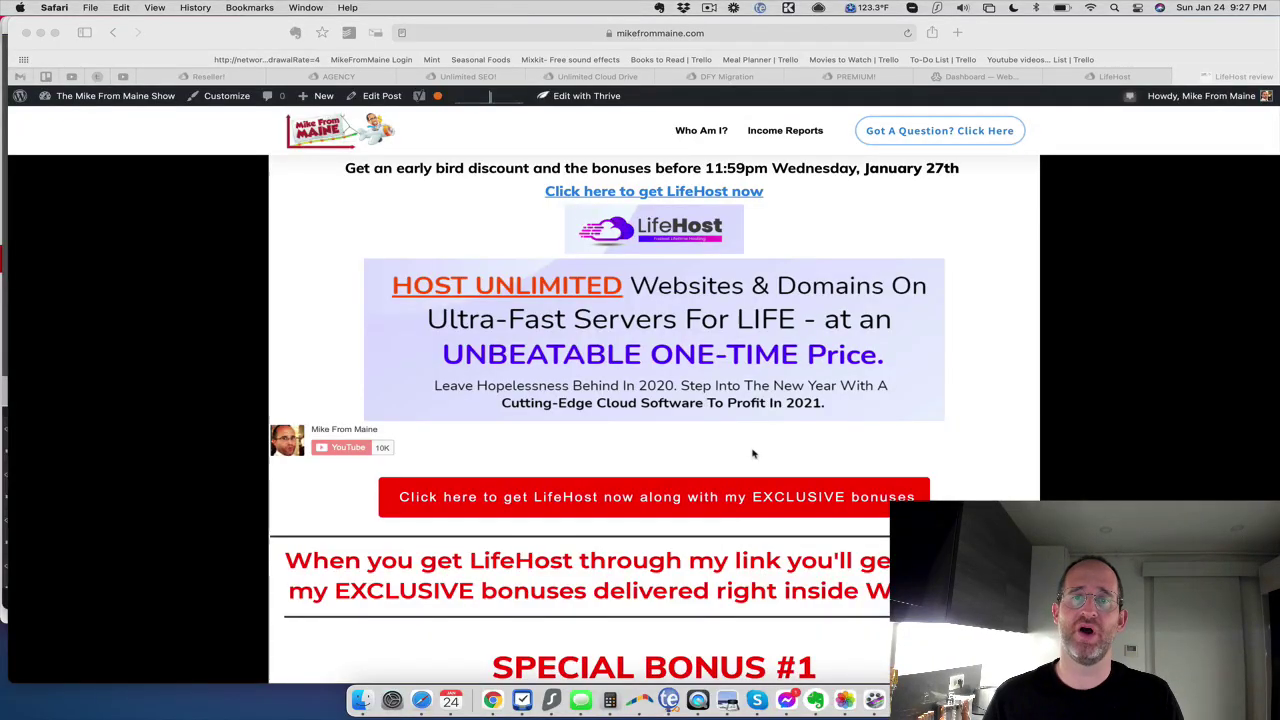
Follow the review post's red bonus button to the getlifehost.com LifeHost sales page.
scroll(746, 481, down, 10)
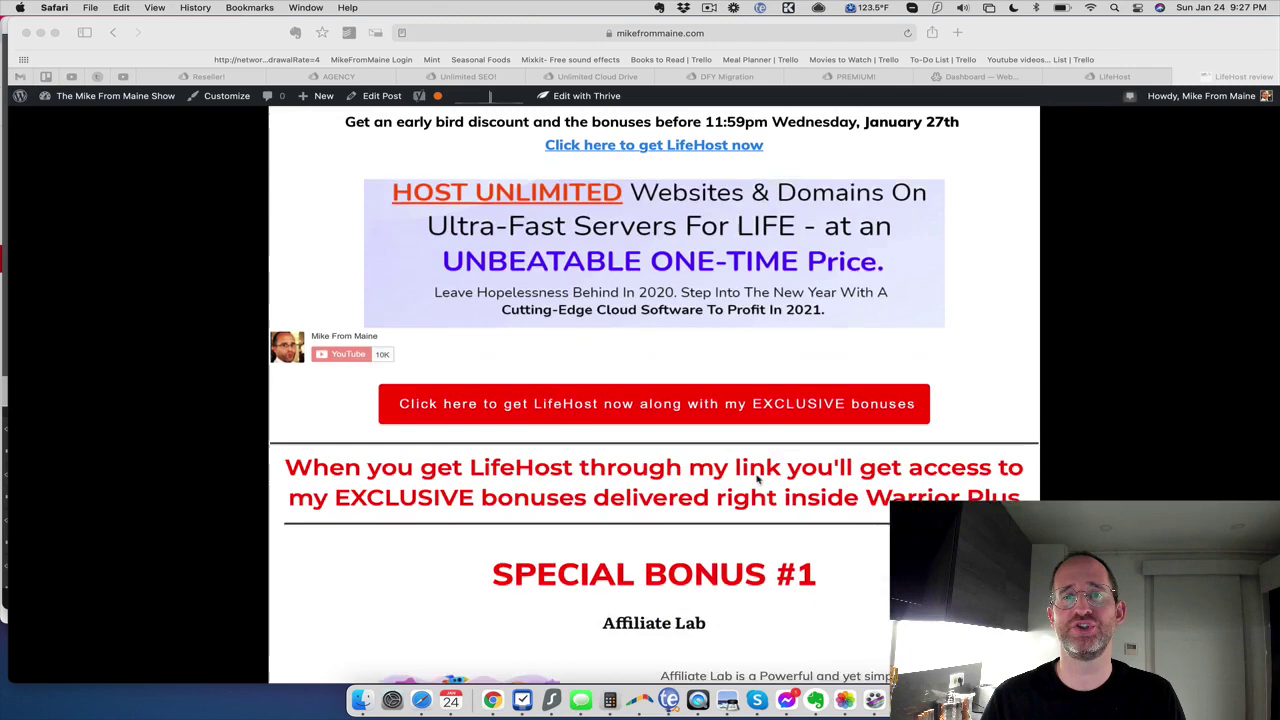
scroll(757, 480, down, 15)
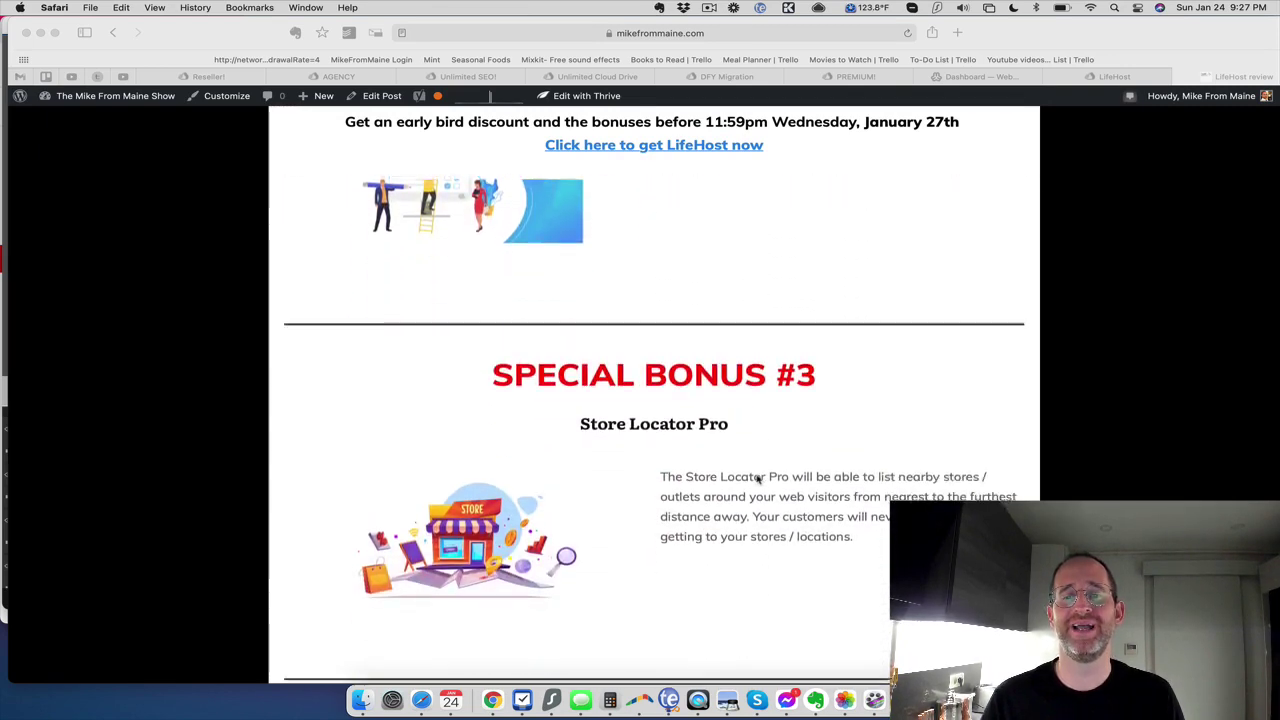
scroll(757, 480, down, 15)
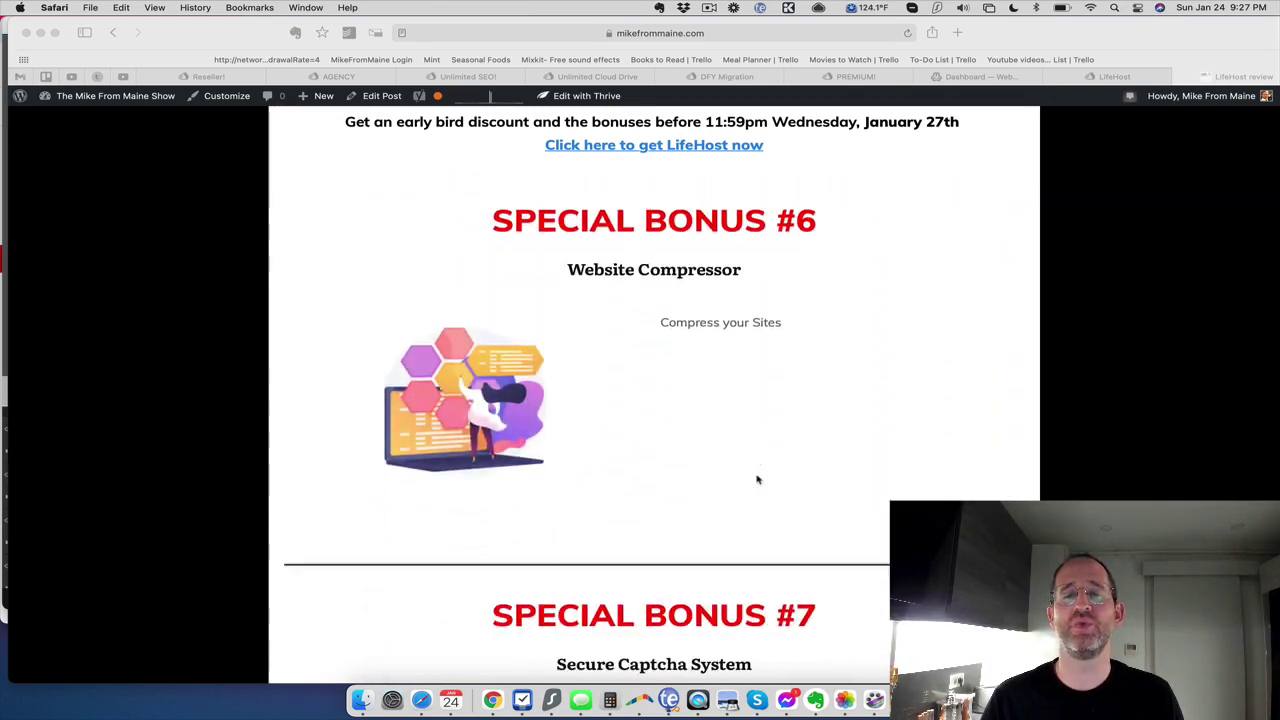
scroll(757, 480, up, 20)
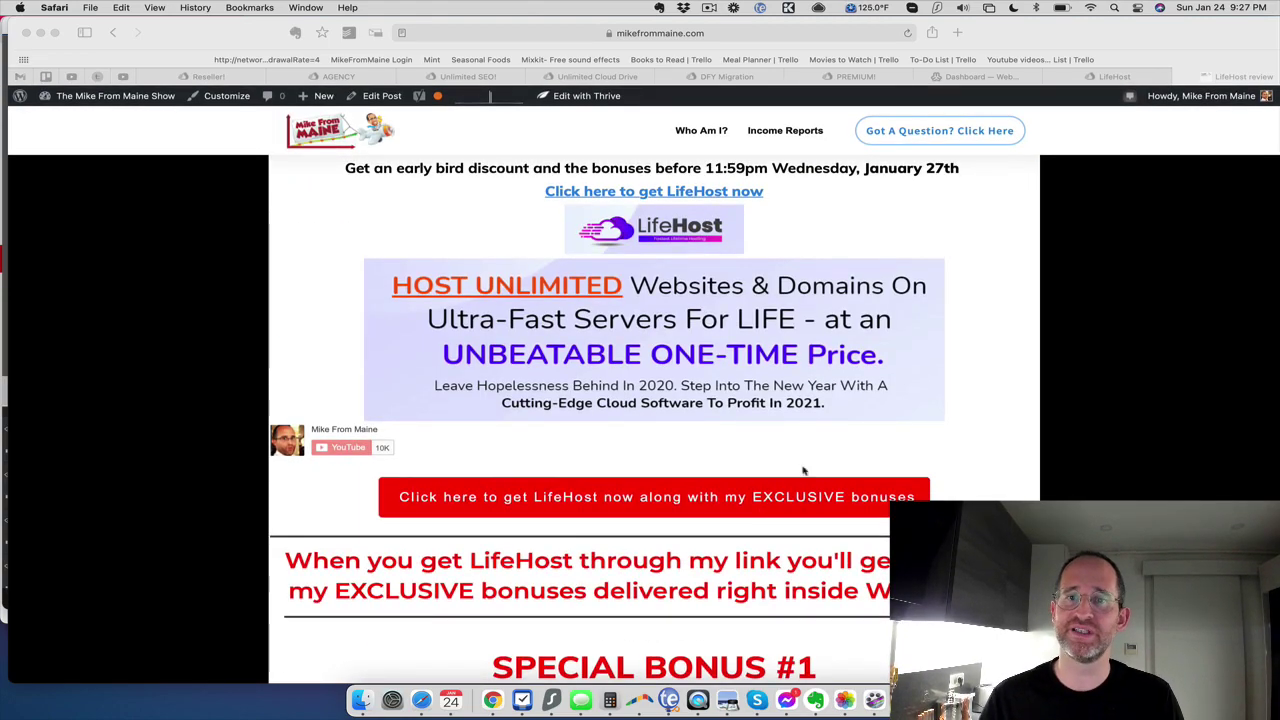
click(753, 514)
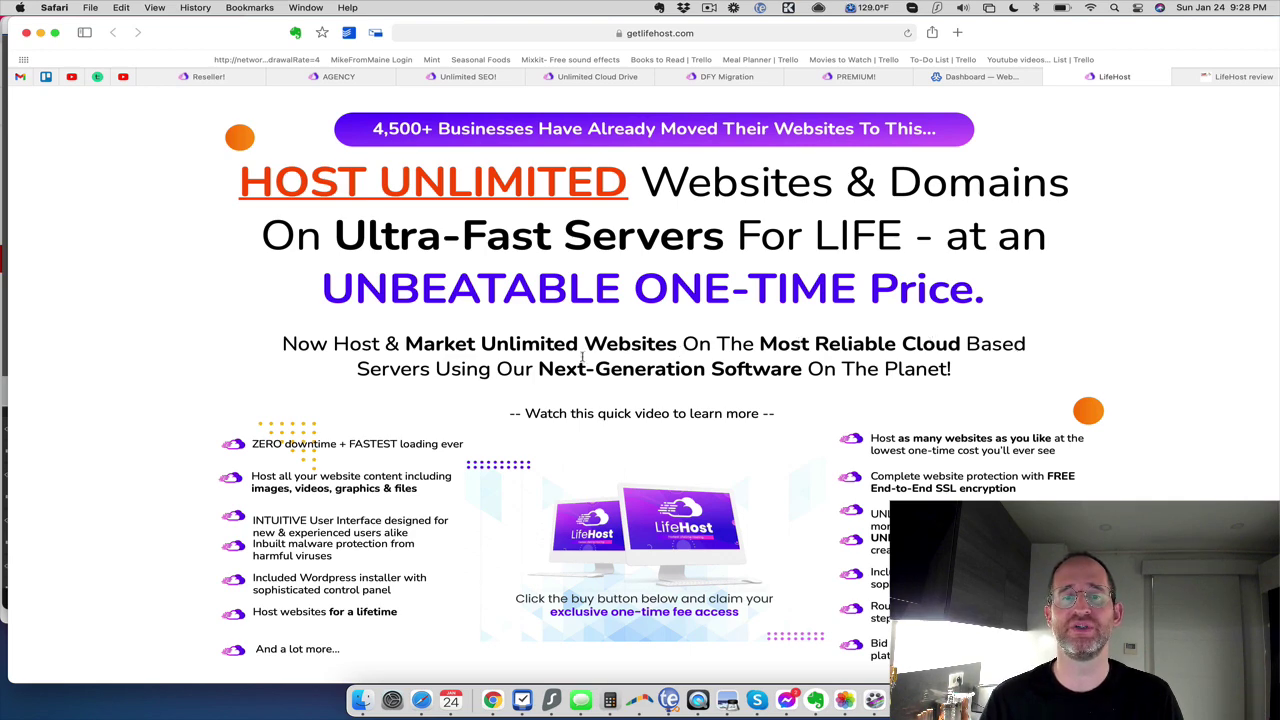
scroll(540, 340, down, 5)
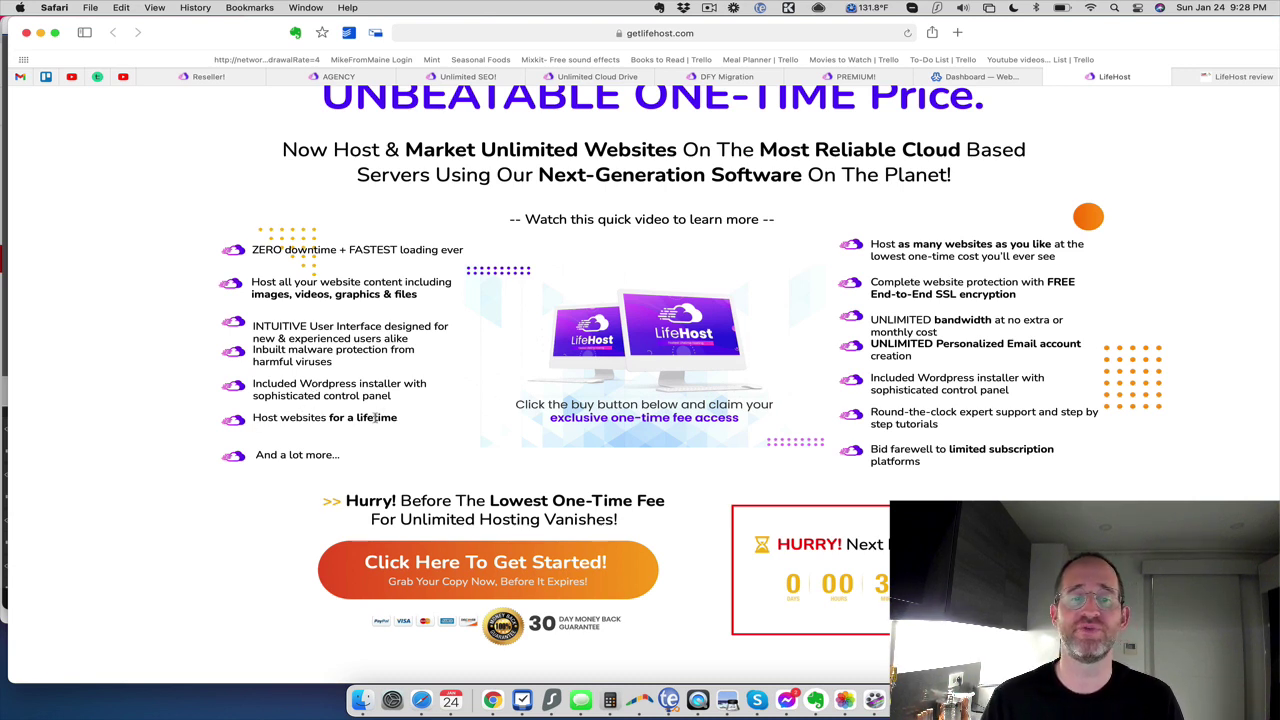
mouse_move(466, 415)
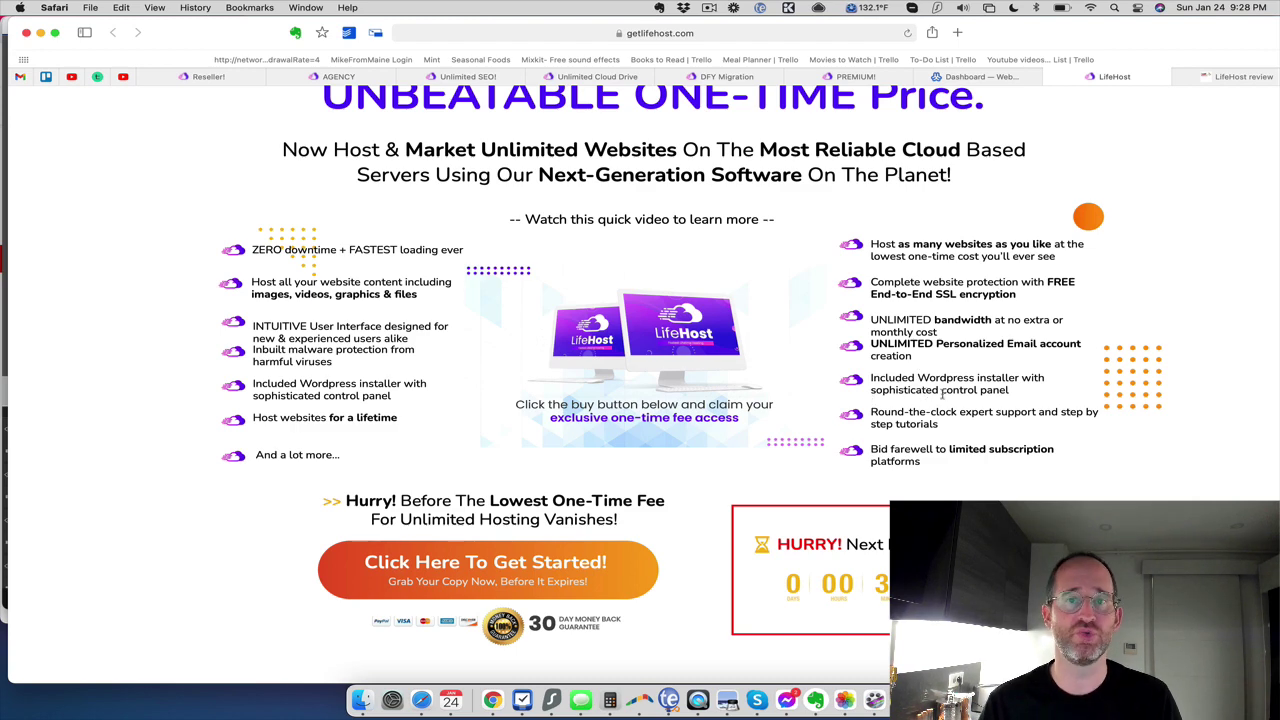
Scroll past the testimonials and hosting cost comparison to the 'There's Only 3 Steps' section.
scroll(990, 412, down, 5)
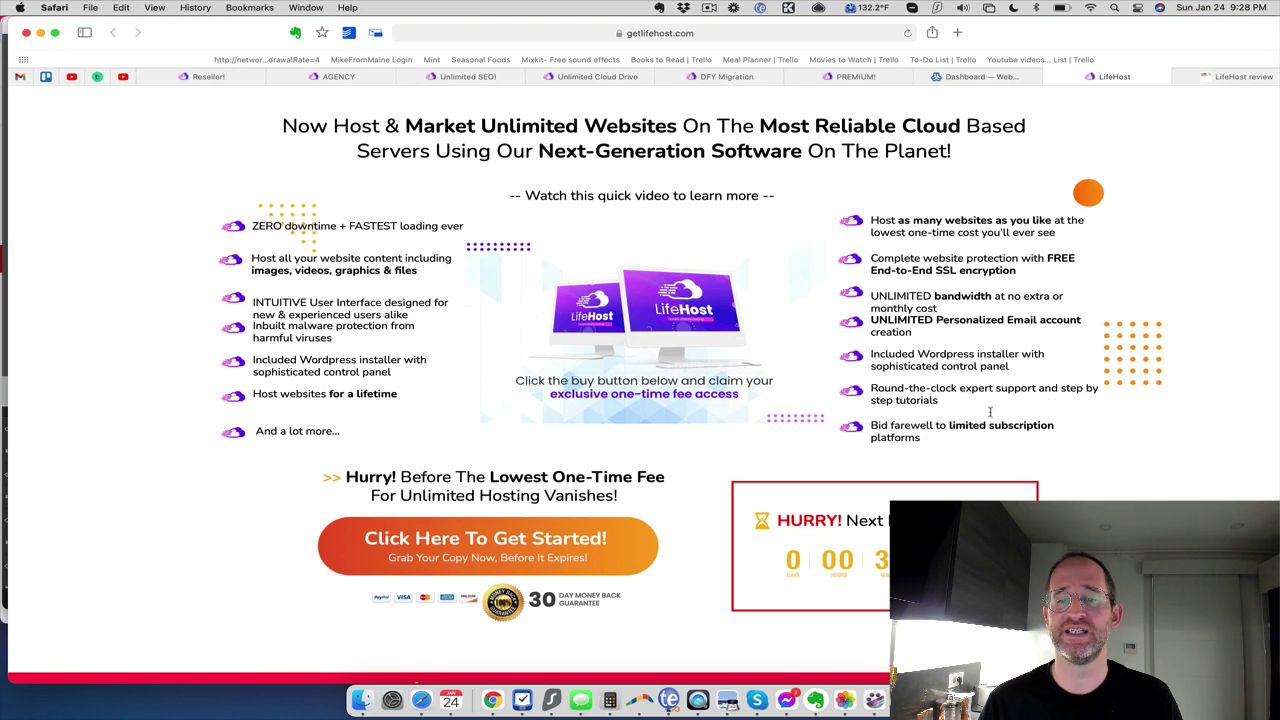
scroll(952, 421, down, 10)
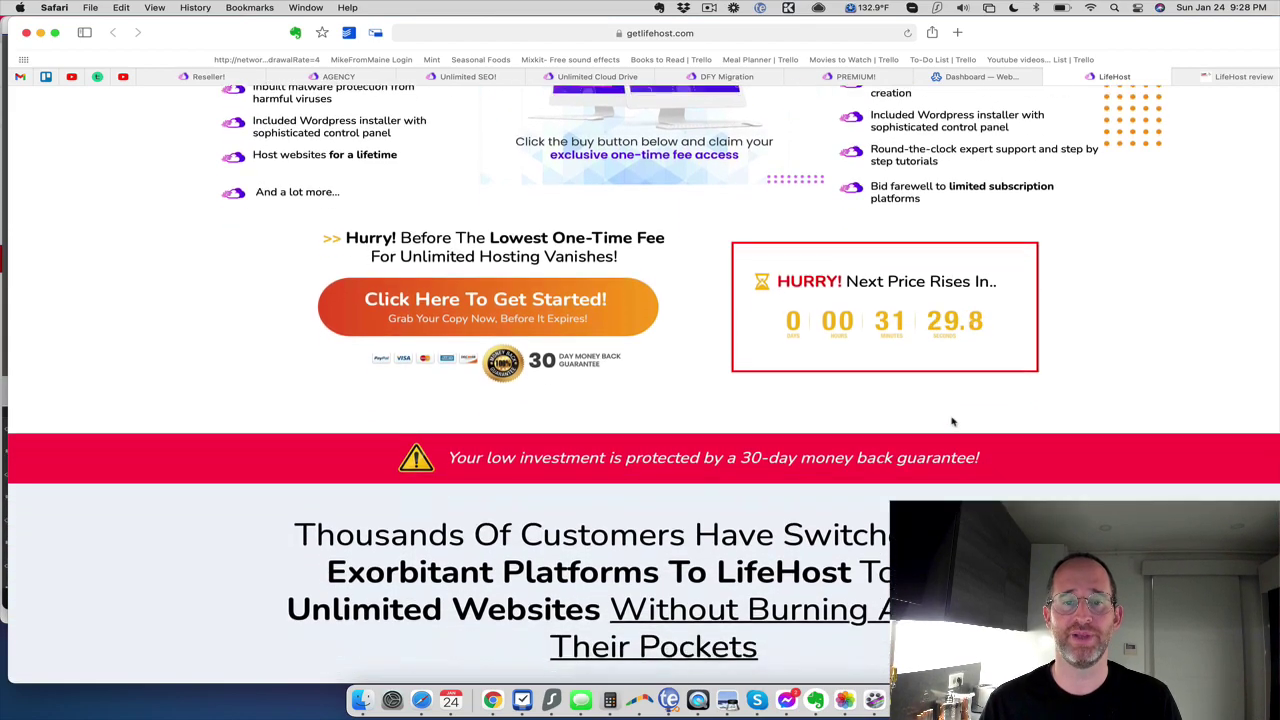
scroll(952, 421, down, 10)
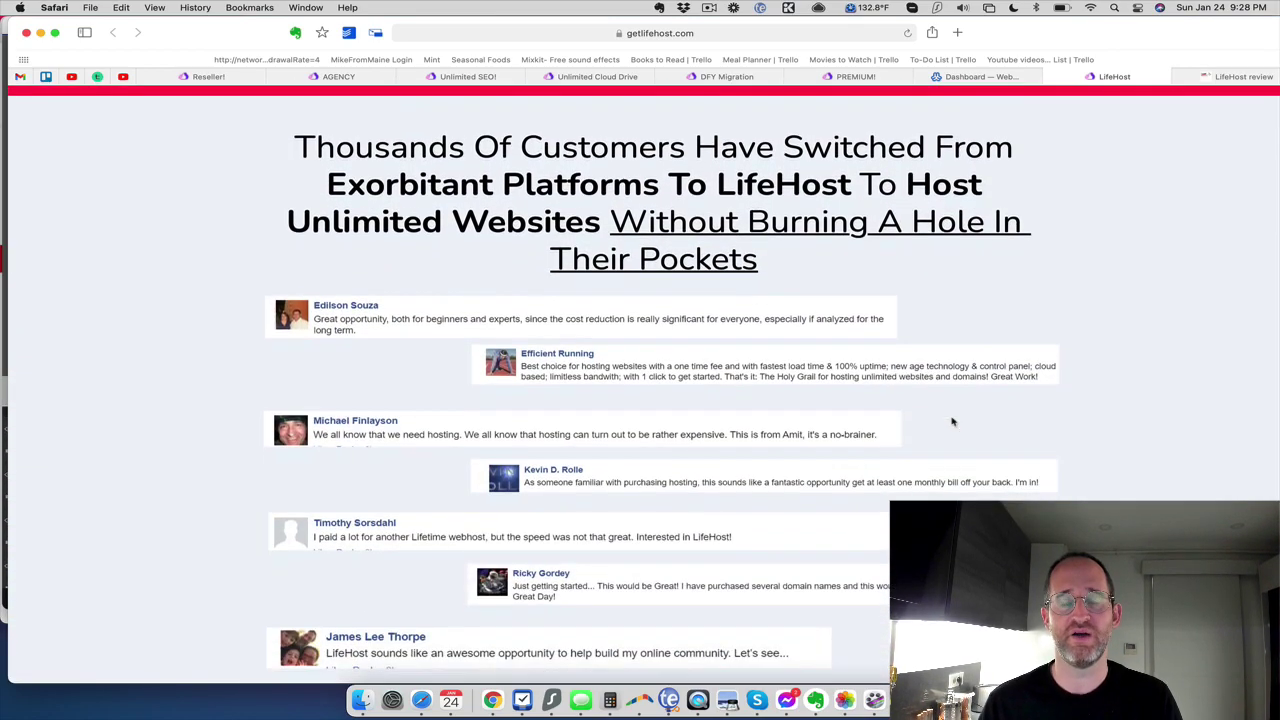
scroll(952, 421, down, 10)
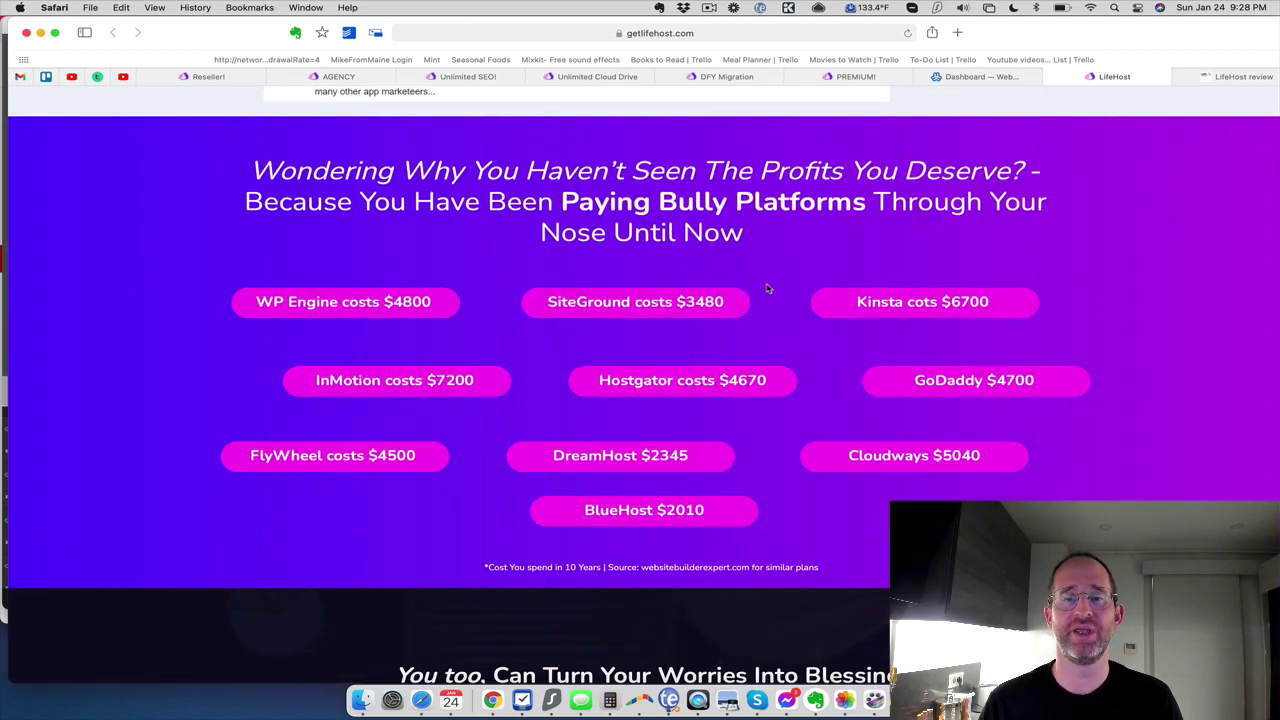
scroll(728, 331, down, 8)
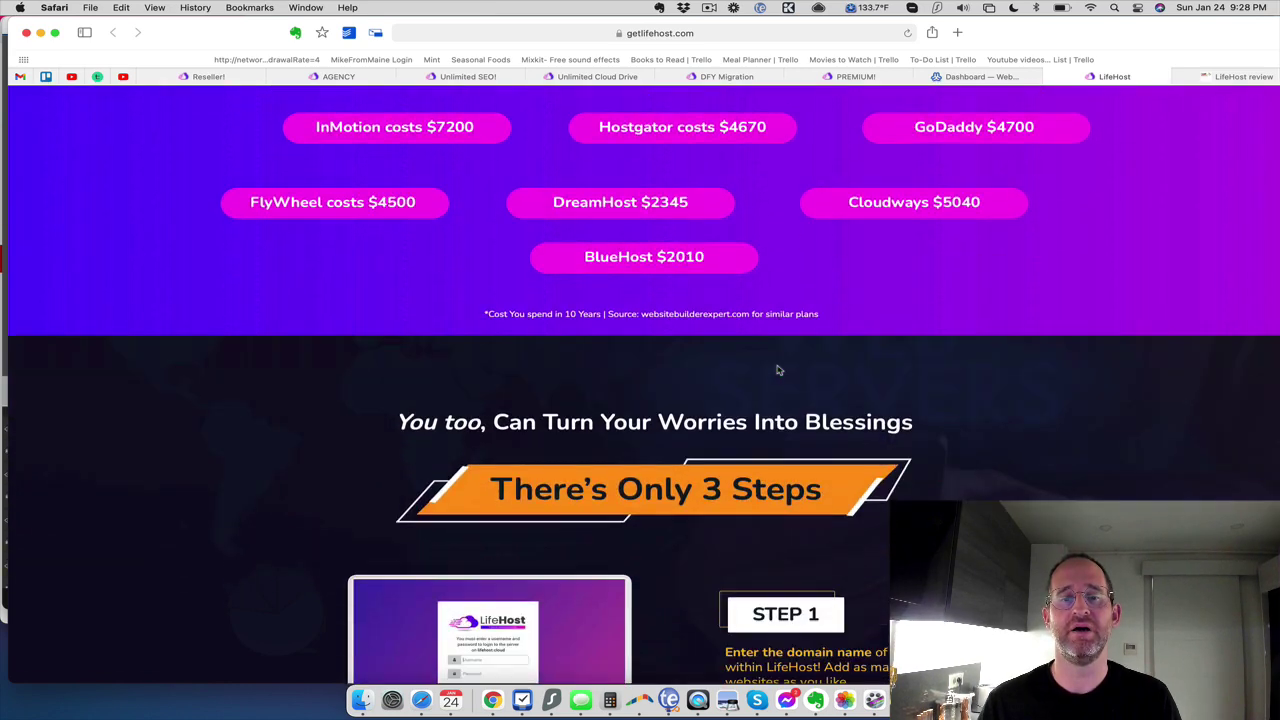
scroll(778, 370, down, 8)
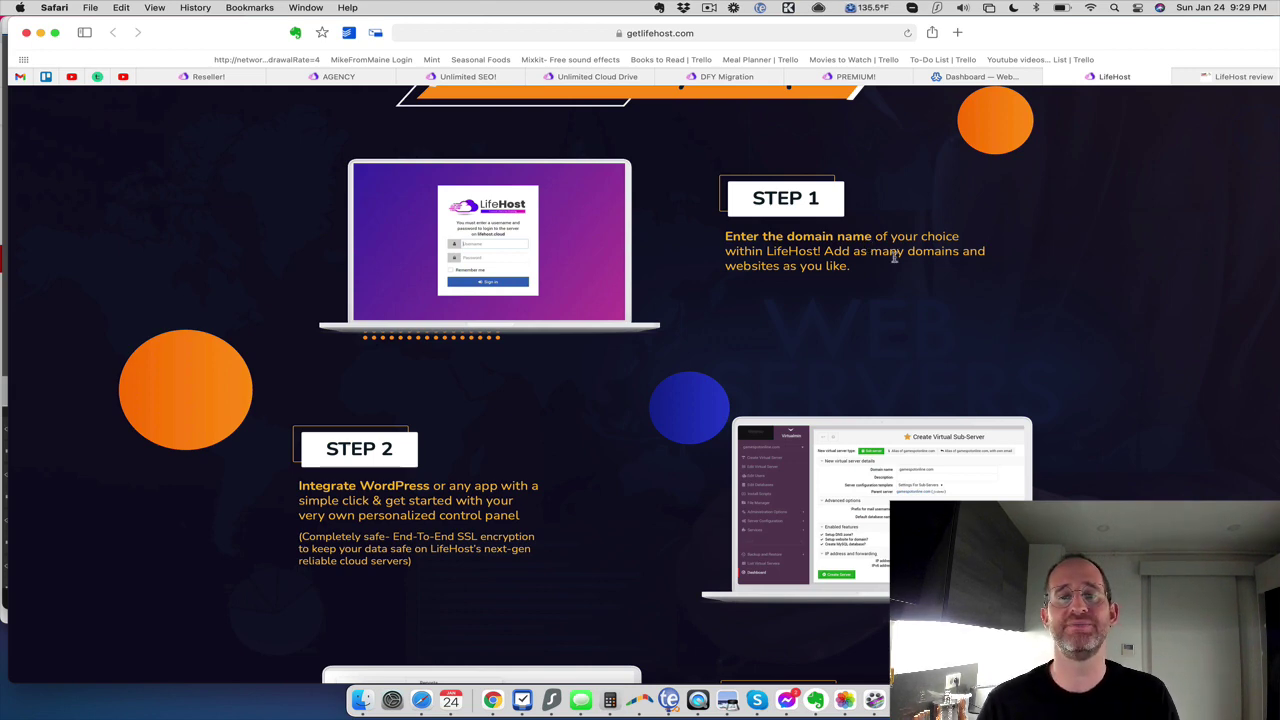
Scroll through Steps 2–3, the $14 one-time offer and feature grid to 'Control Is Yours!'.
scroll(893, 256, down, 5)
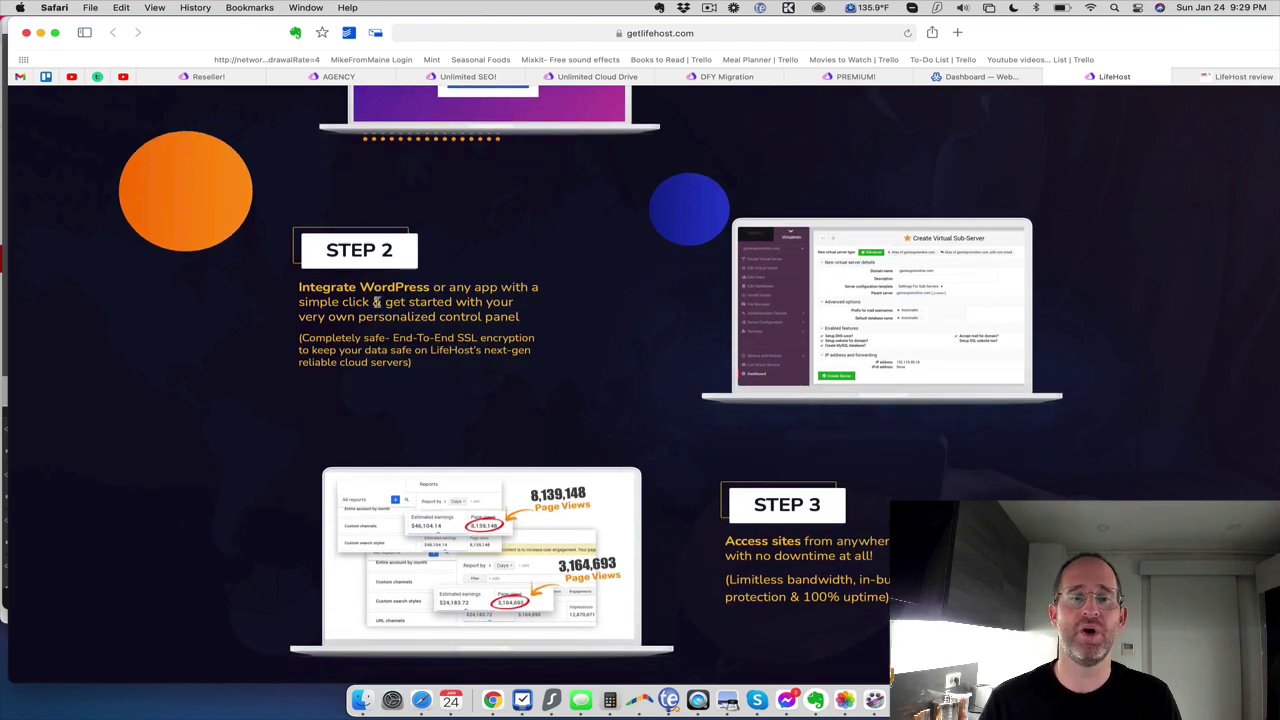
scroll(377, 301, down, 1)
scroll(691, 280, down, 4)
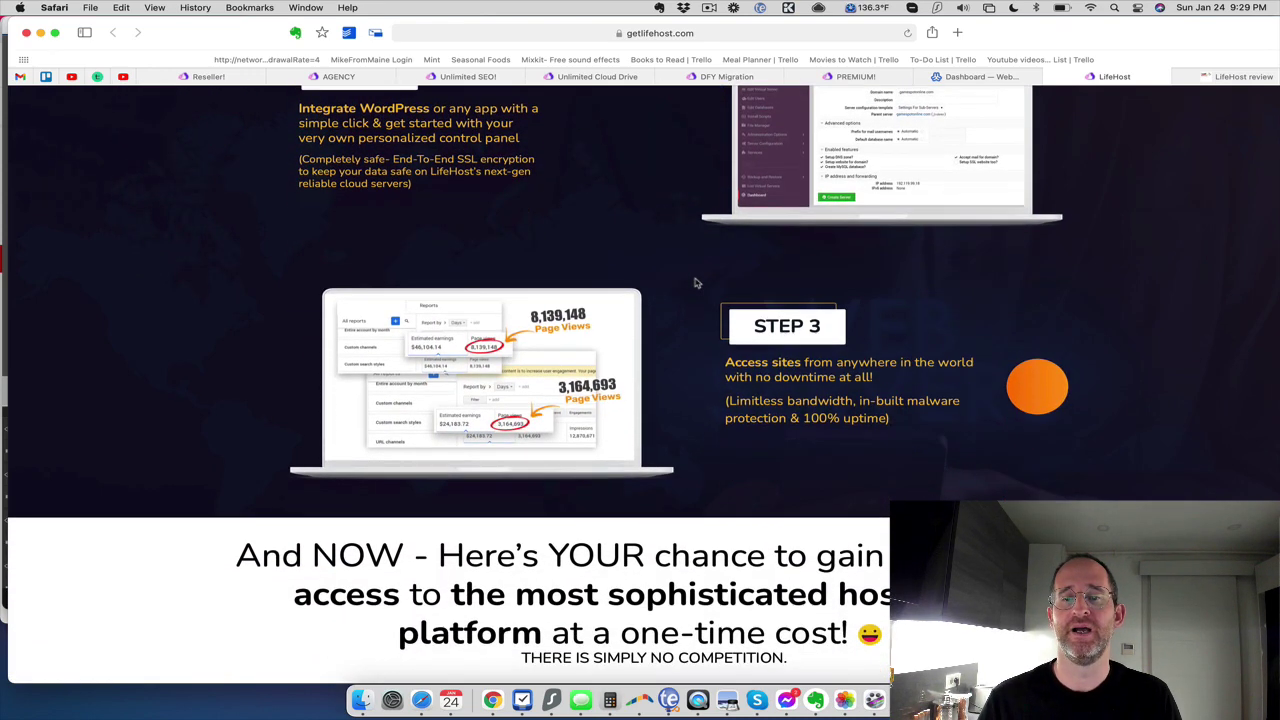
scroll(726, 360, down, 1)
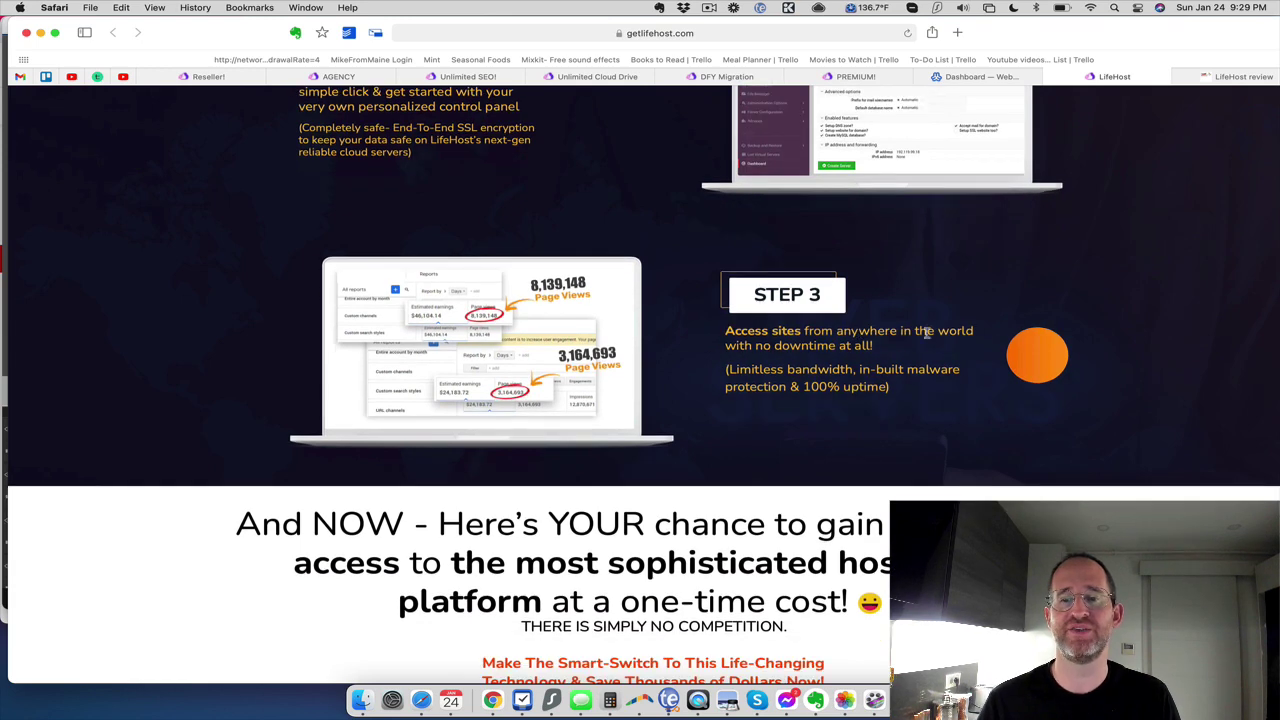
scroll(928, 333, down, 4)
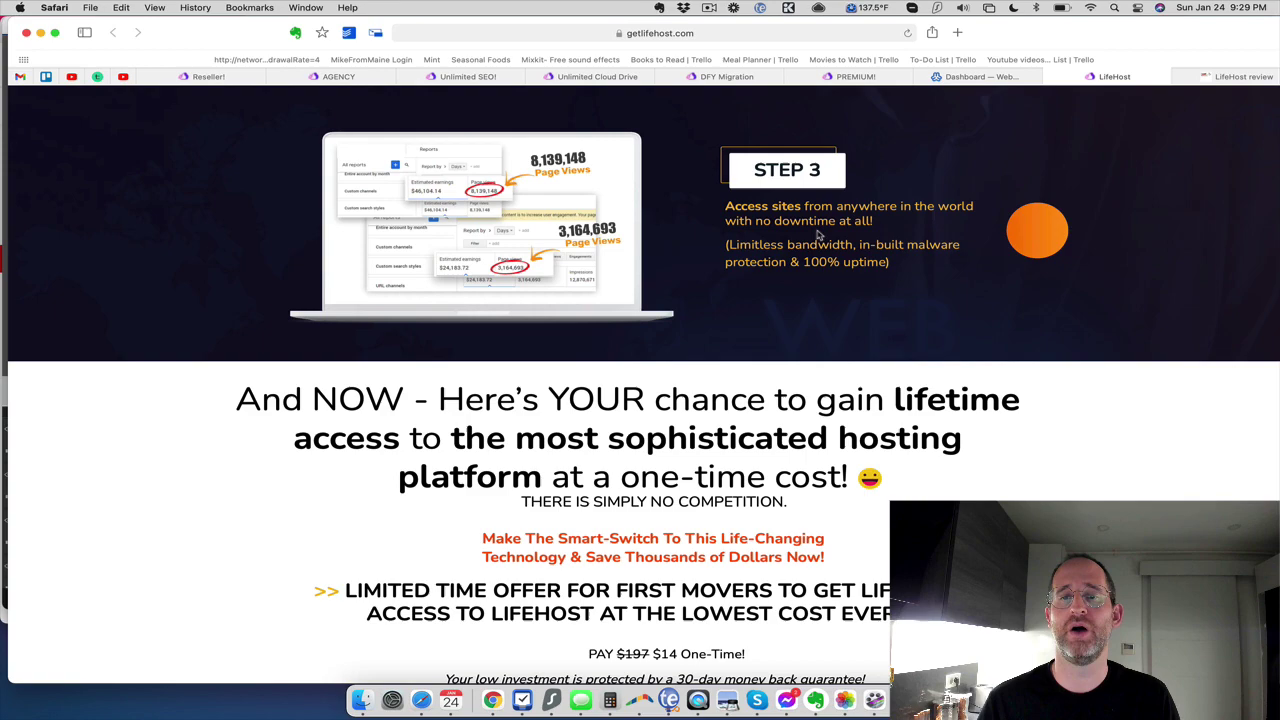
scroll(752, 240, down, 10)
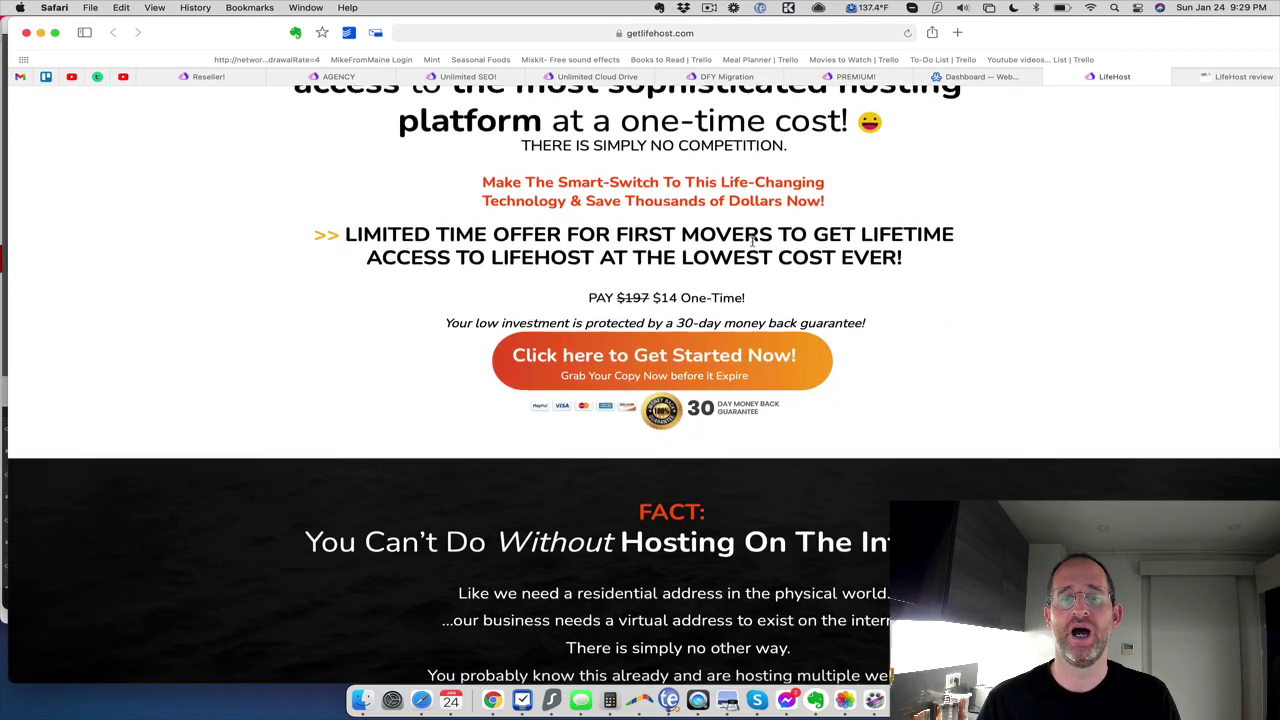
scroll(752, 240, down, 15)
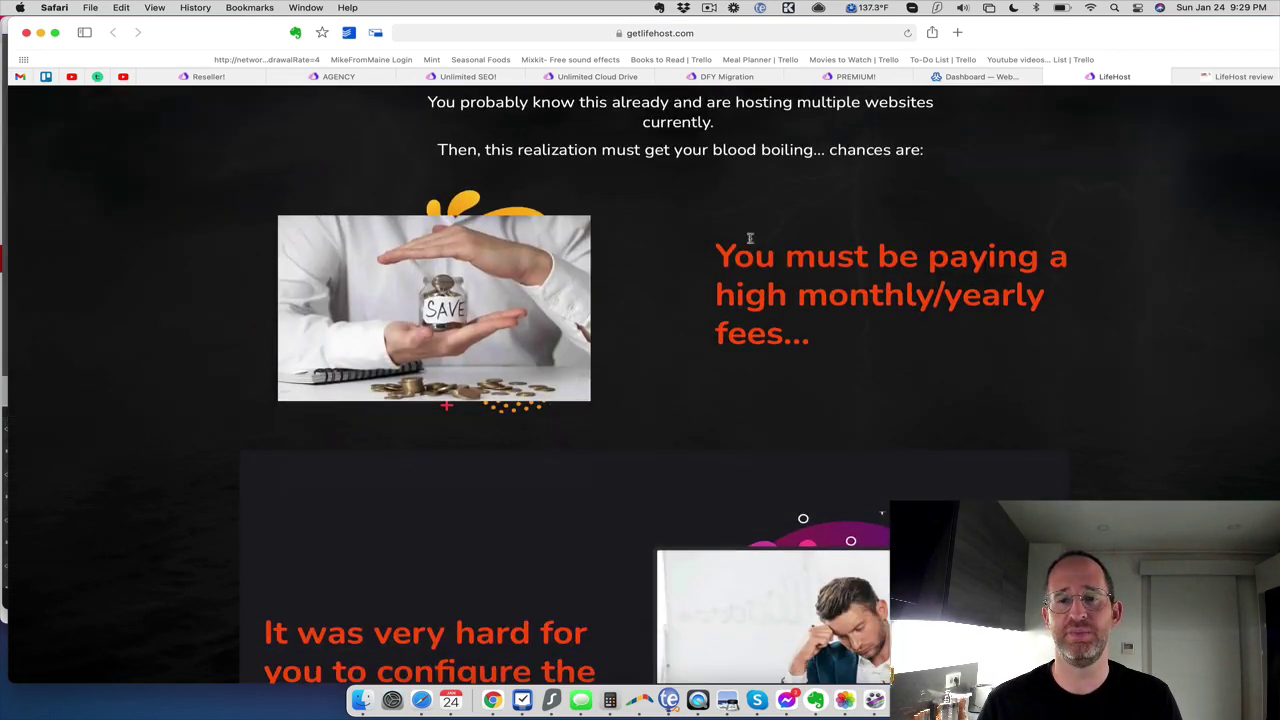
scroll(750, 238, down, 20)
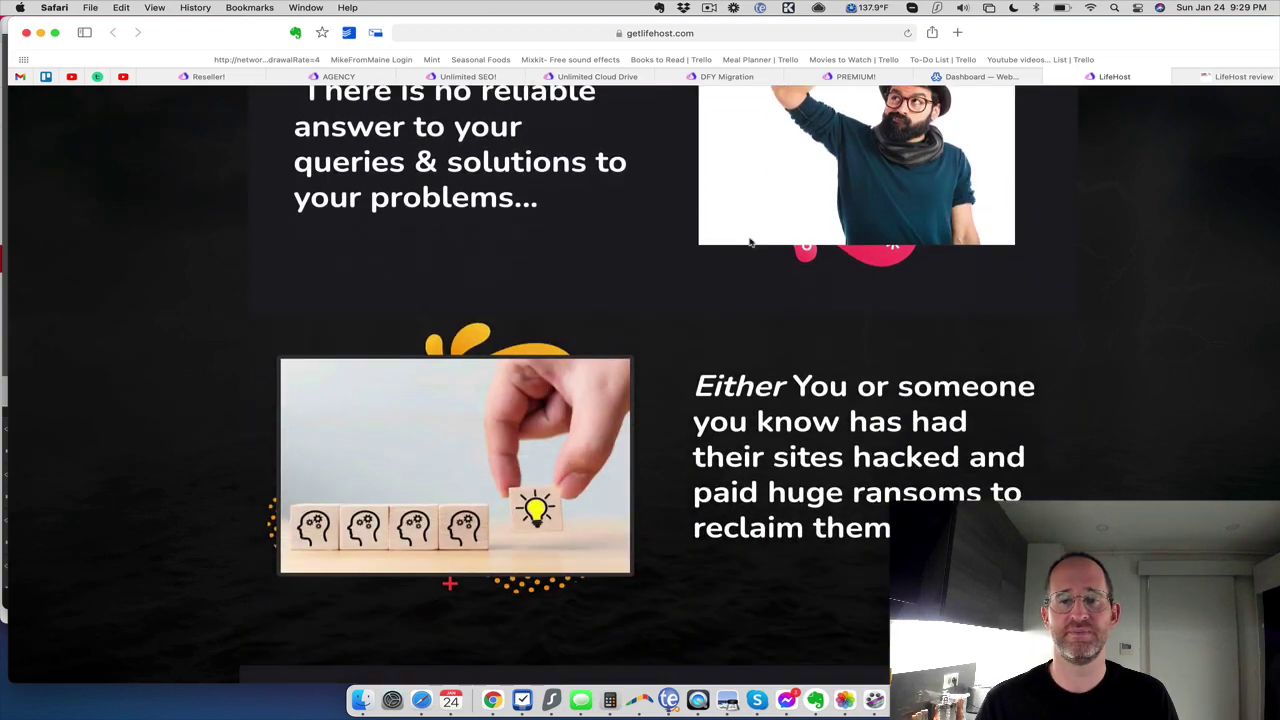
scroll(750, 241, down, 20)
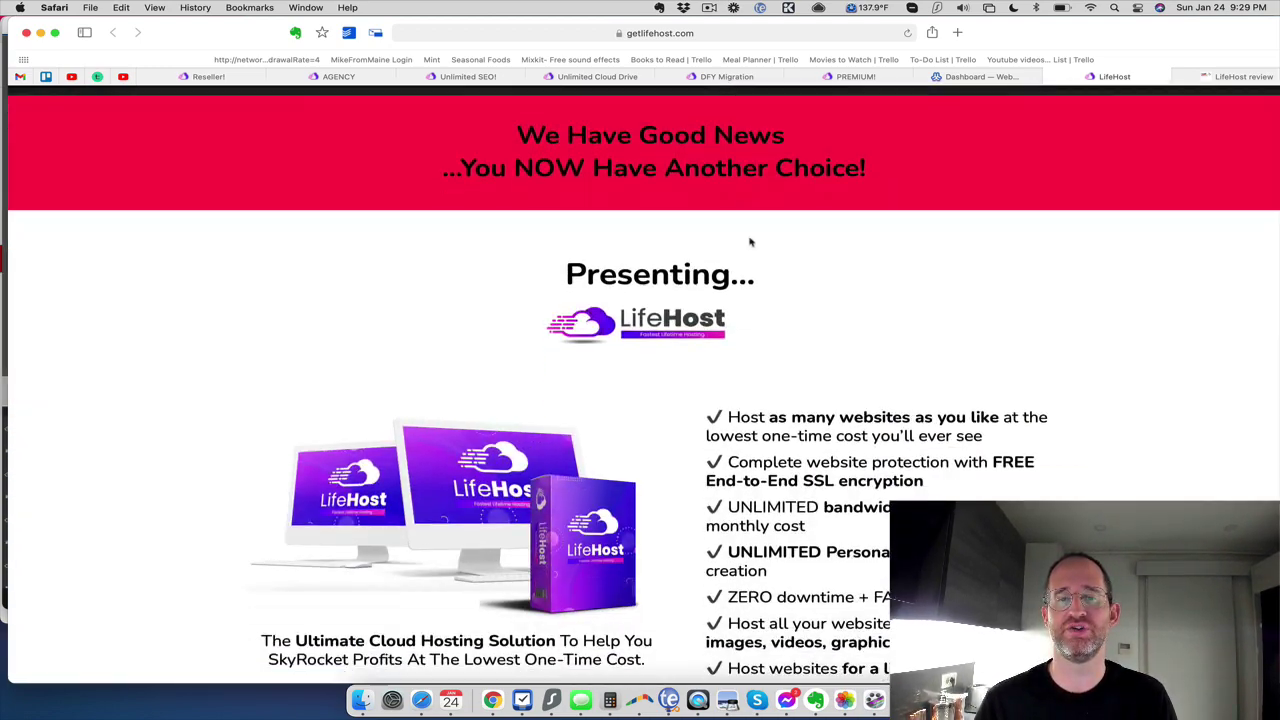
scroll(750, 241, down, 13)
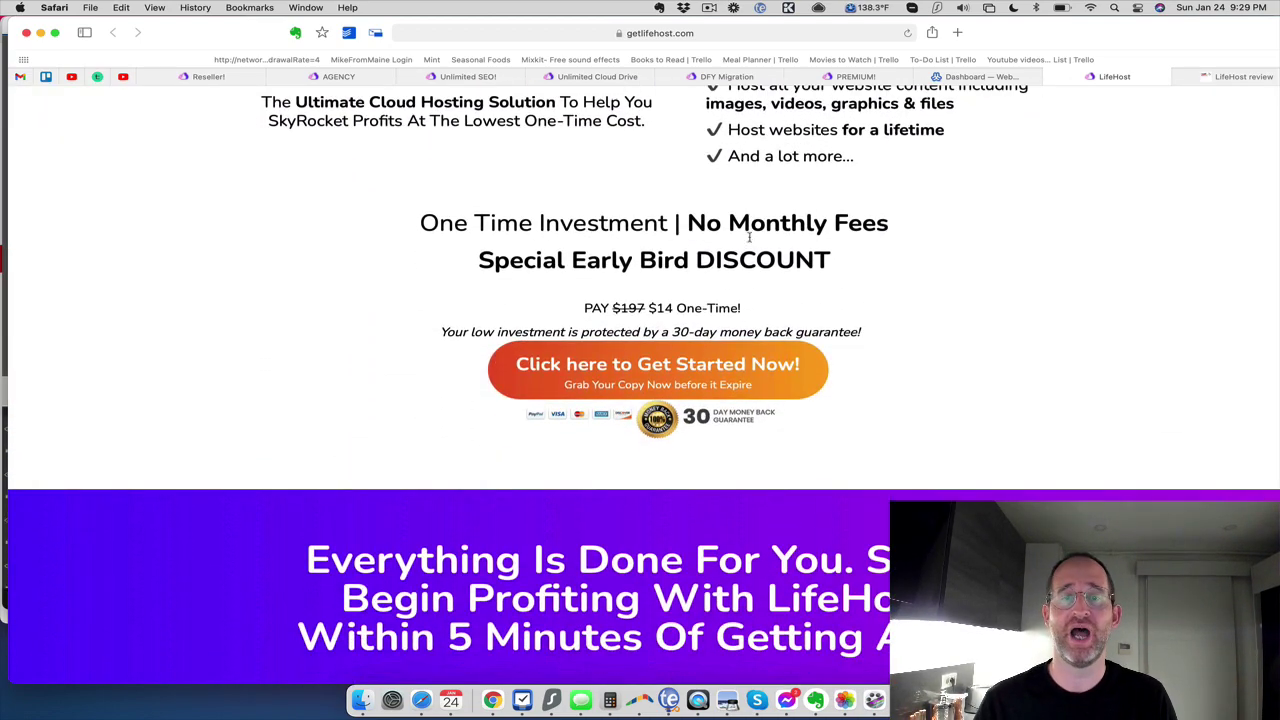
scroll(749, 237, up, 4)
scroll(749, 237, down, 9)
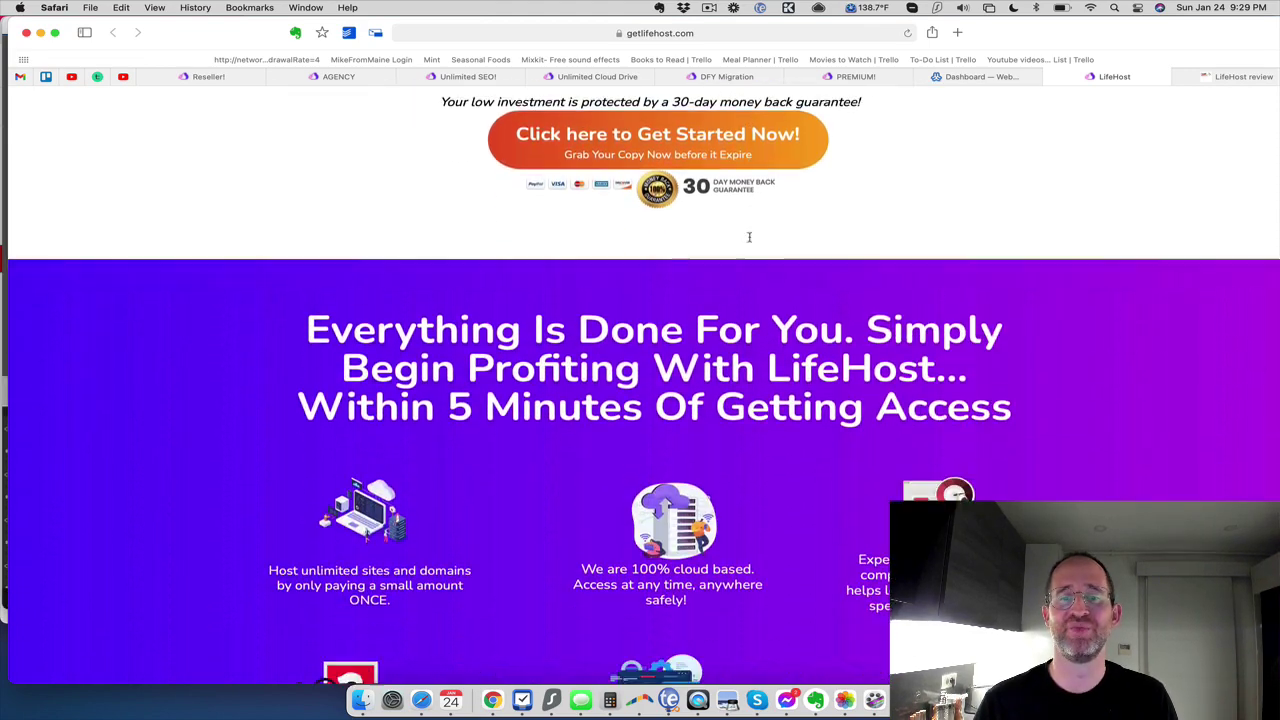
scroll(749, 237, down, 11)
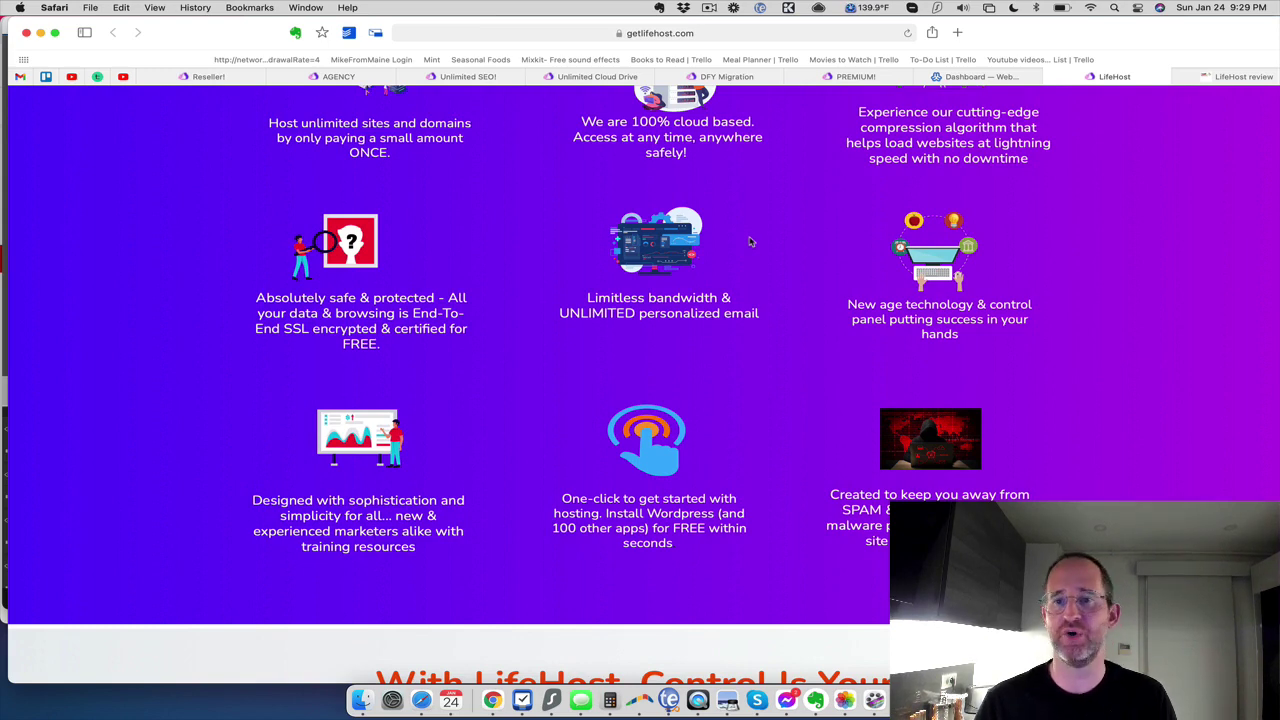
scroll(750, 241, down, 7)
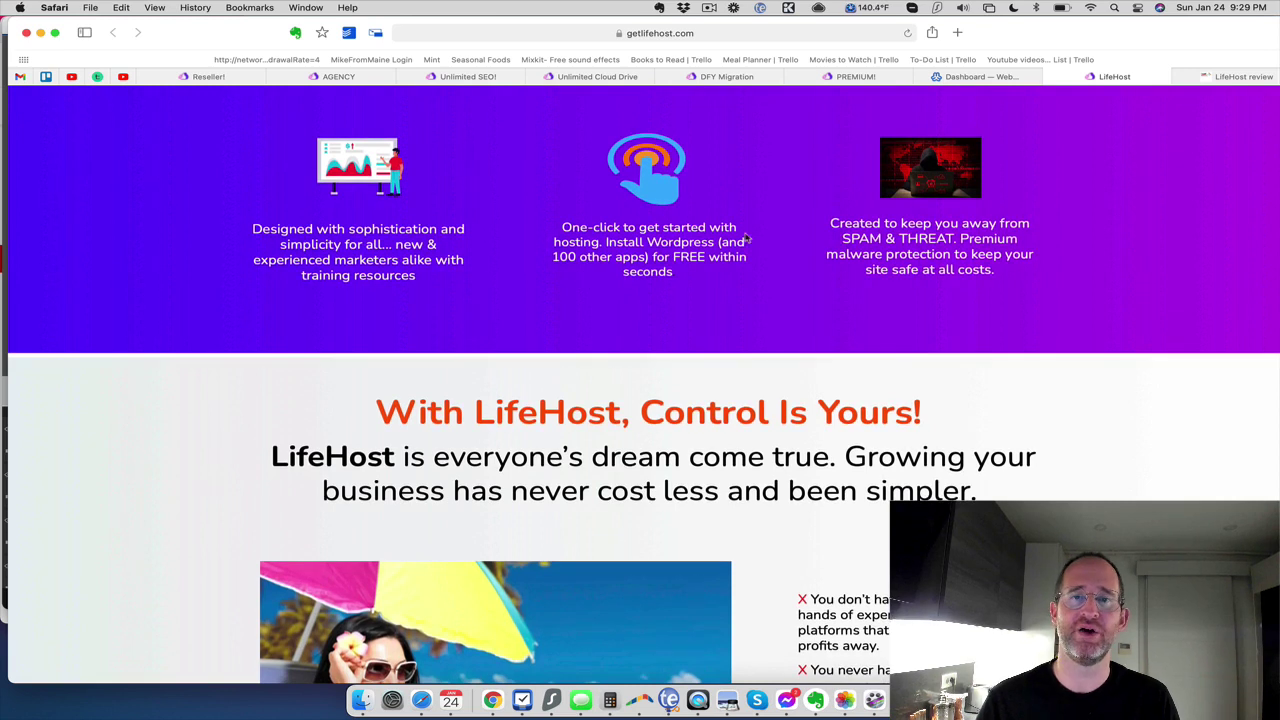
scroll(746, 236, up, 1)
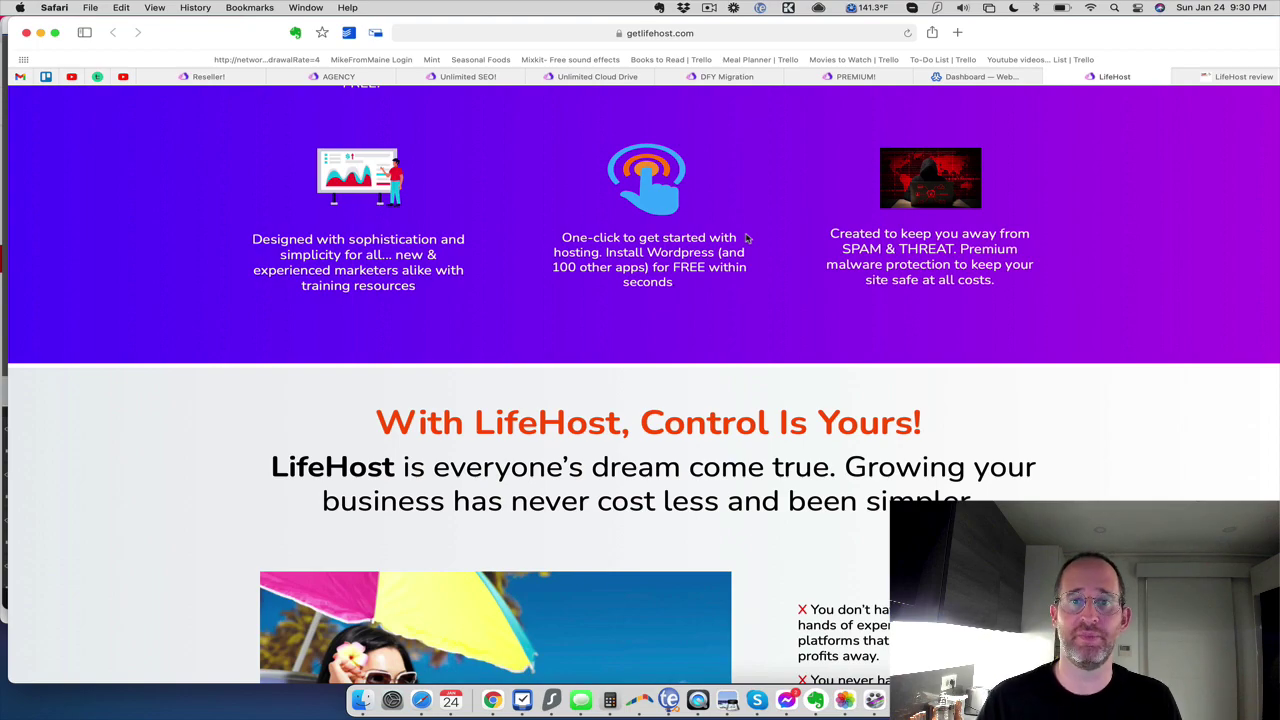
Scroll past the $3,473 value stack and $14.02 Get Started box to the FAQ section.
scroll(747, 237, down, 15)
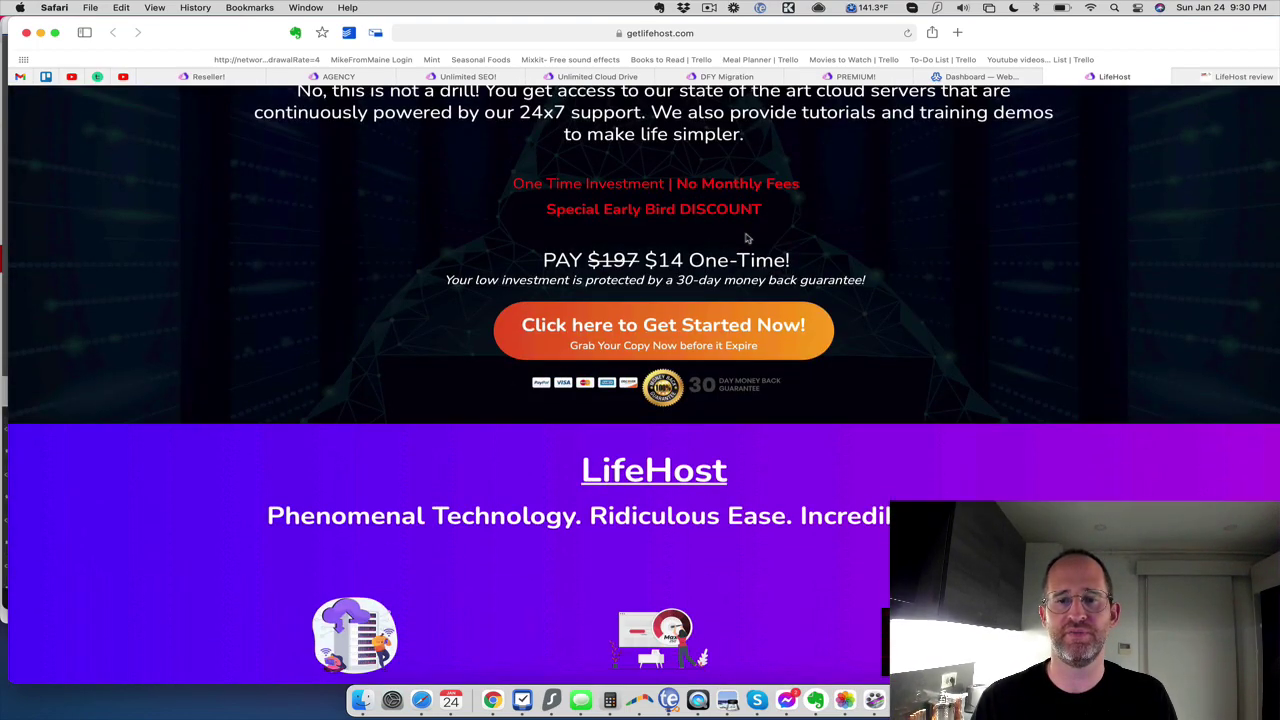
scroll(747, 237, down, 20)
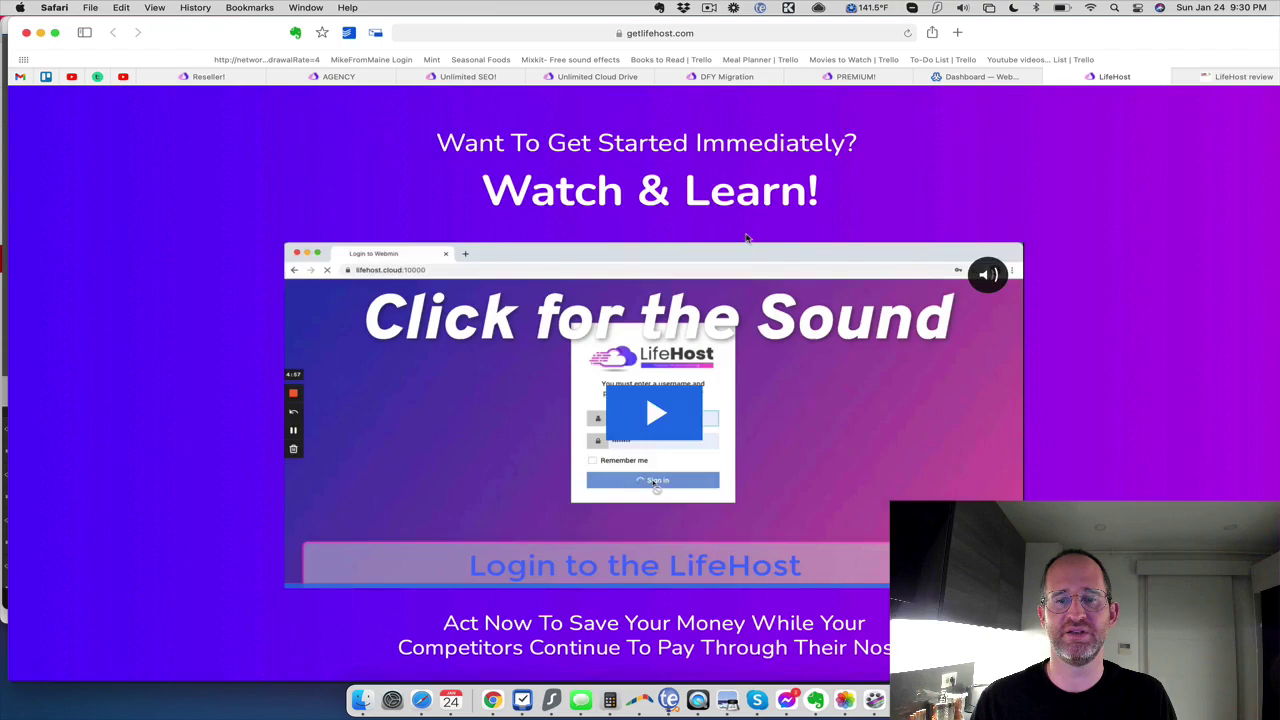
scroll(747, 237, down, 5)
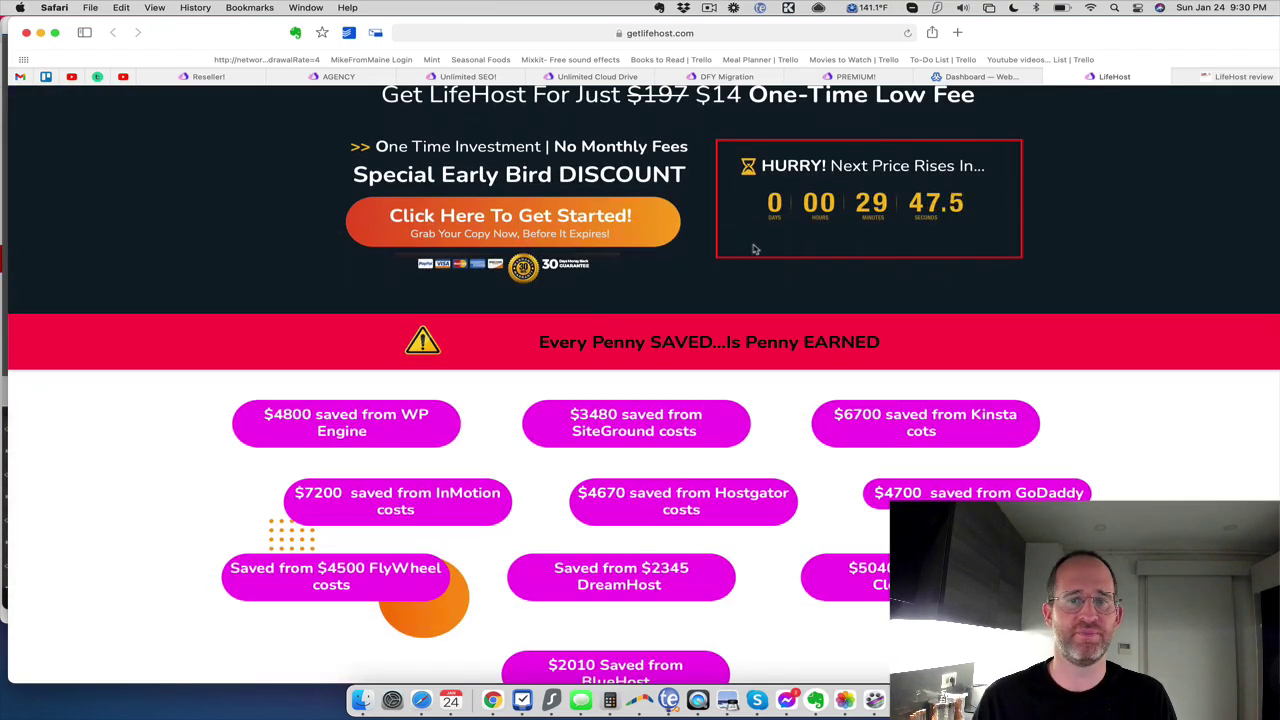
scroll(777, 288, down, 10)
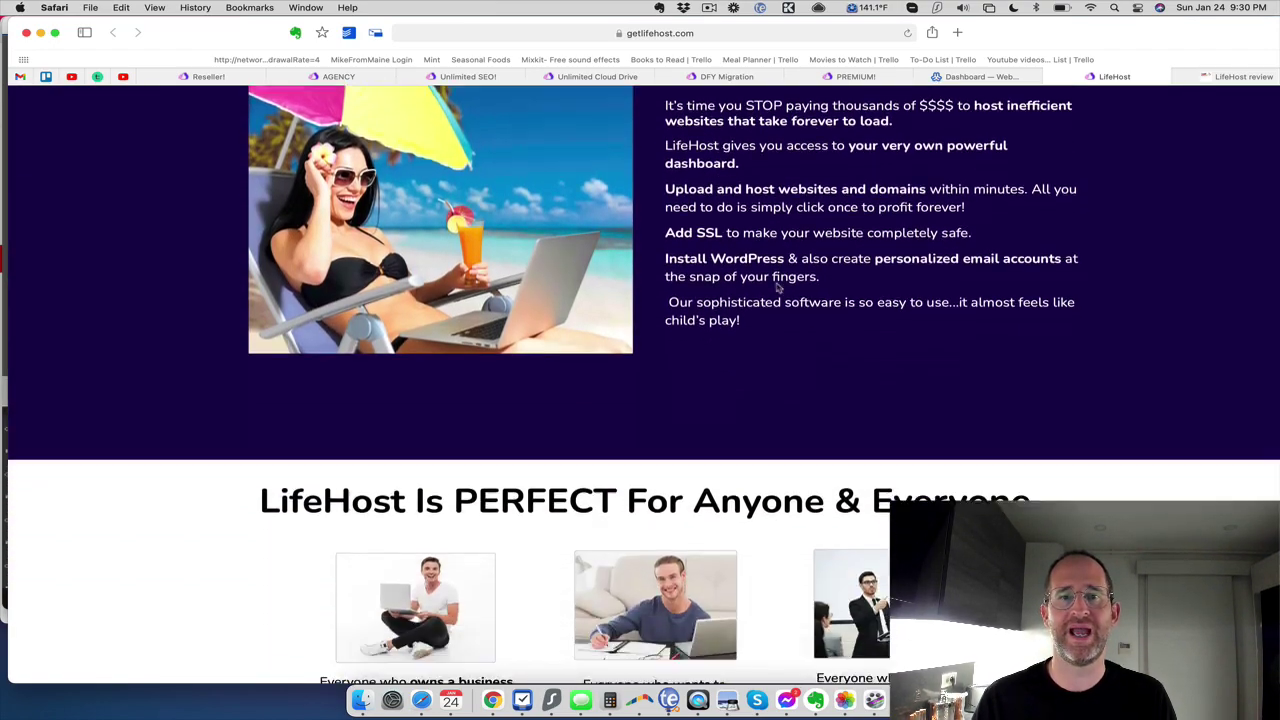
scroll(777, 288, down, 15)
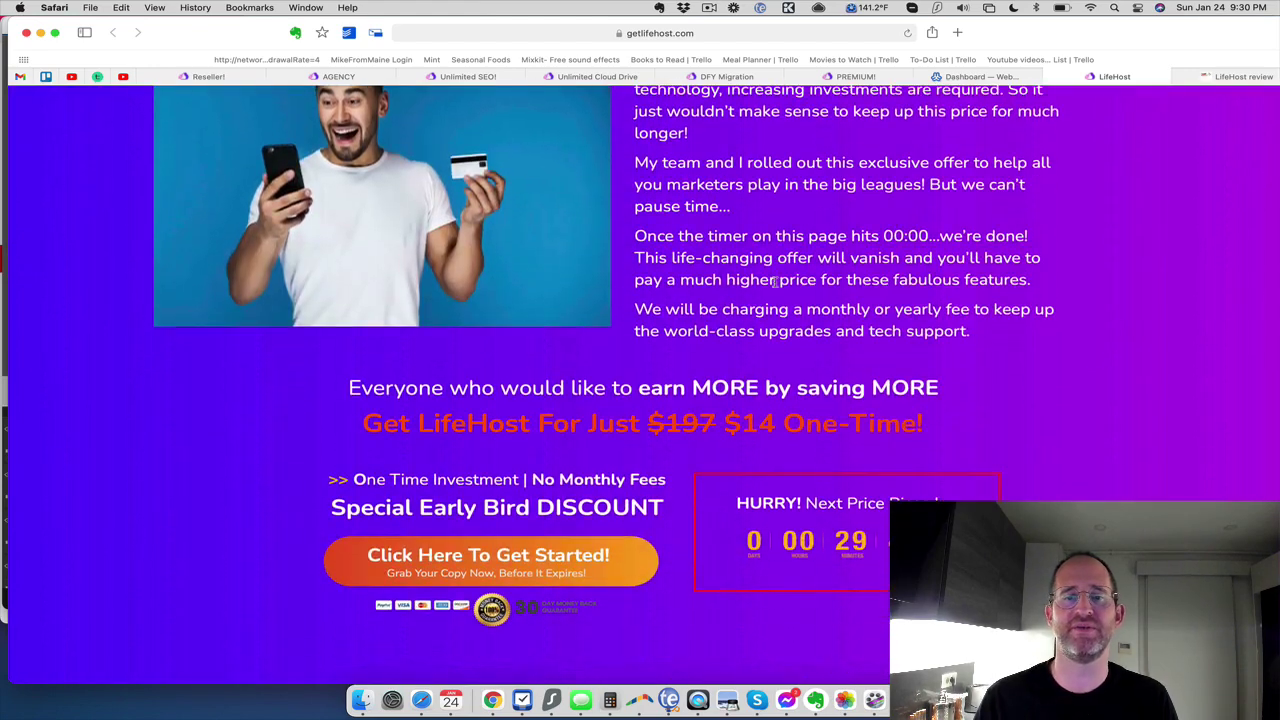
scroll(777, 284, down, 10)
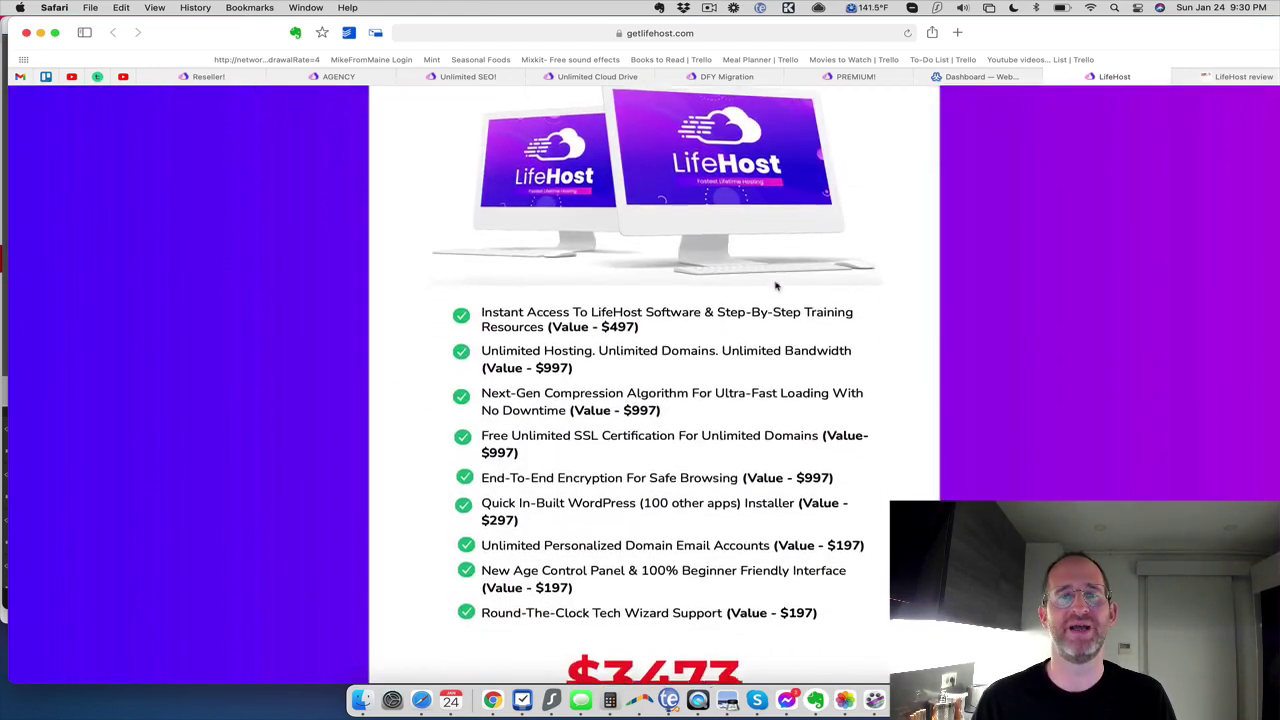
scroll(776, 286, down, 1)
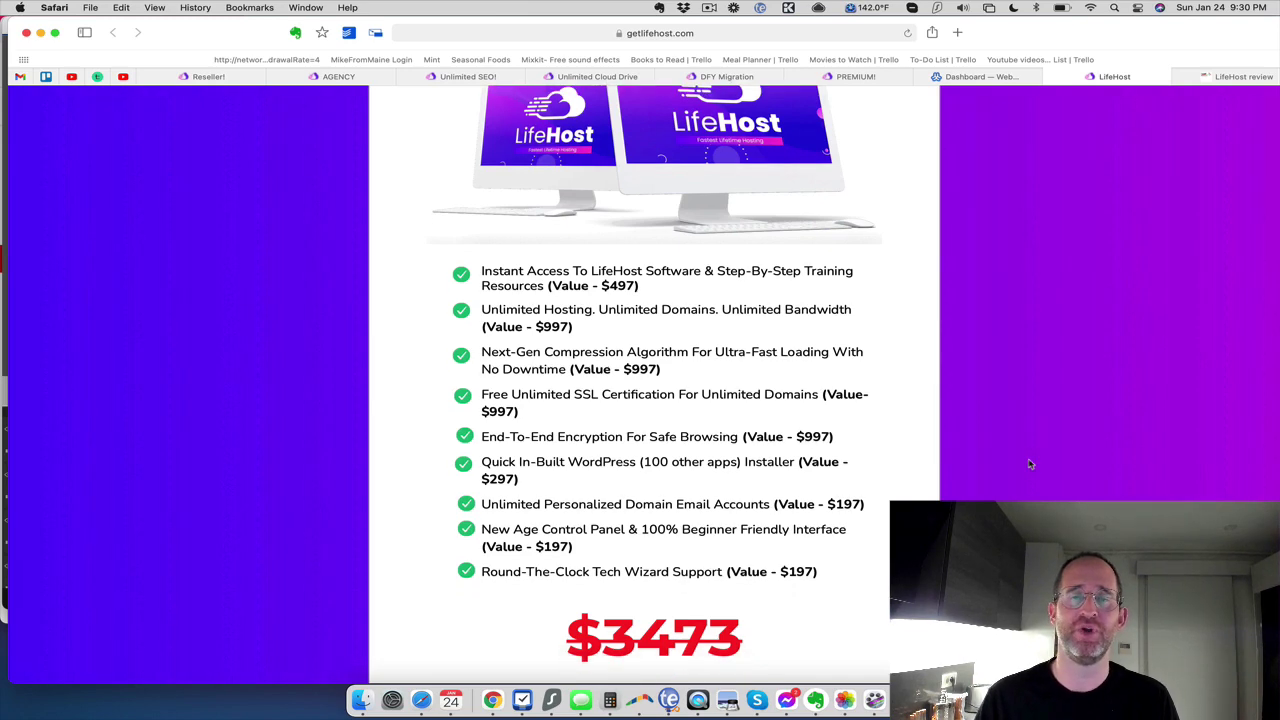
scroll(1030, 464, down, 5)
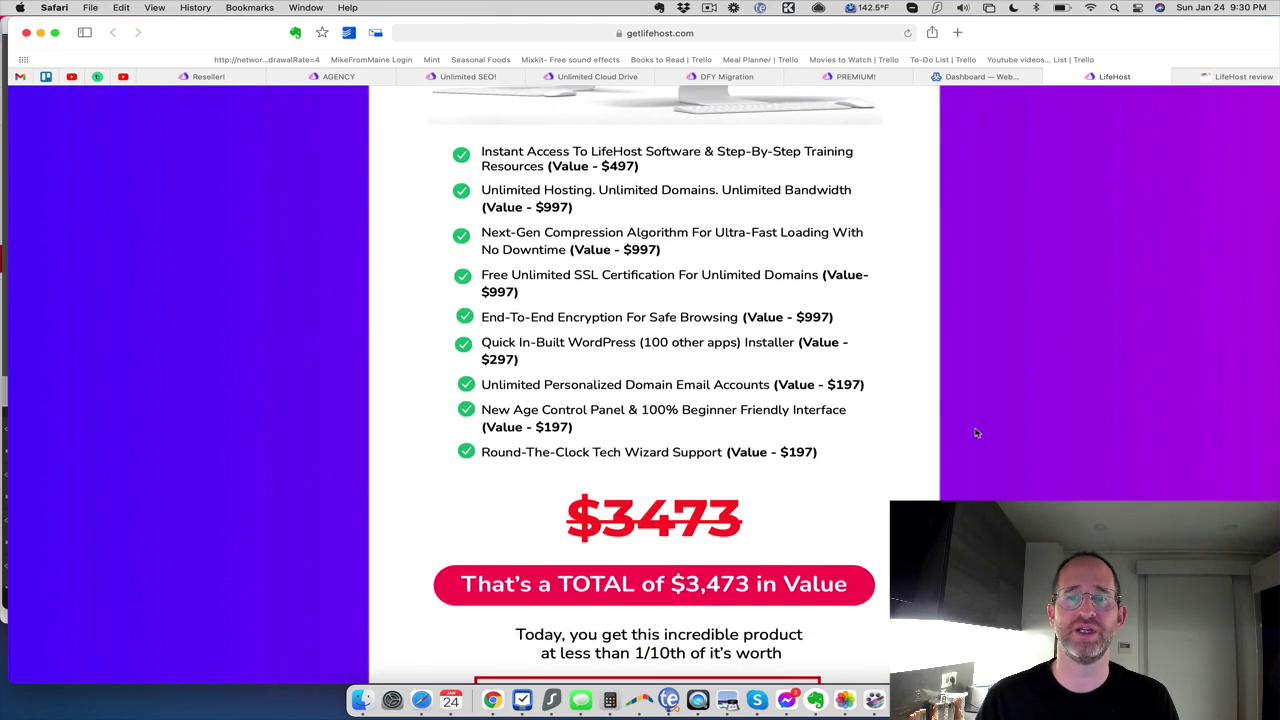
scroll(657, 386, down, 13)
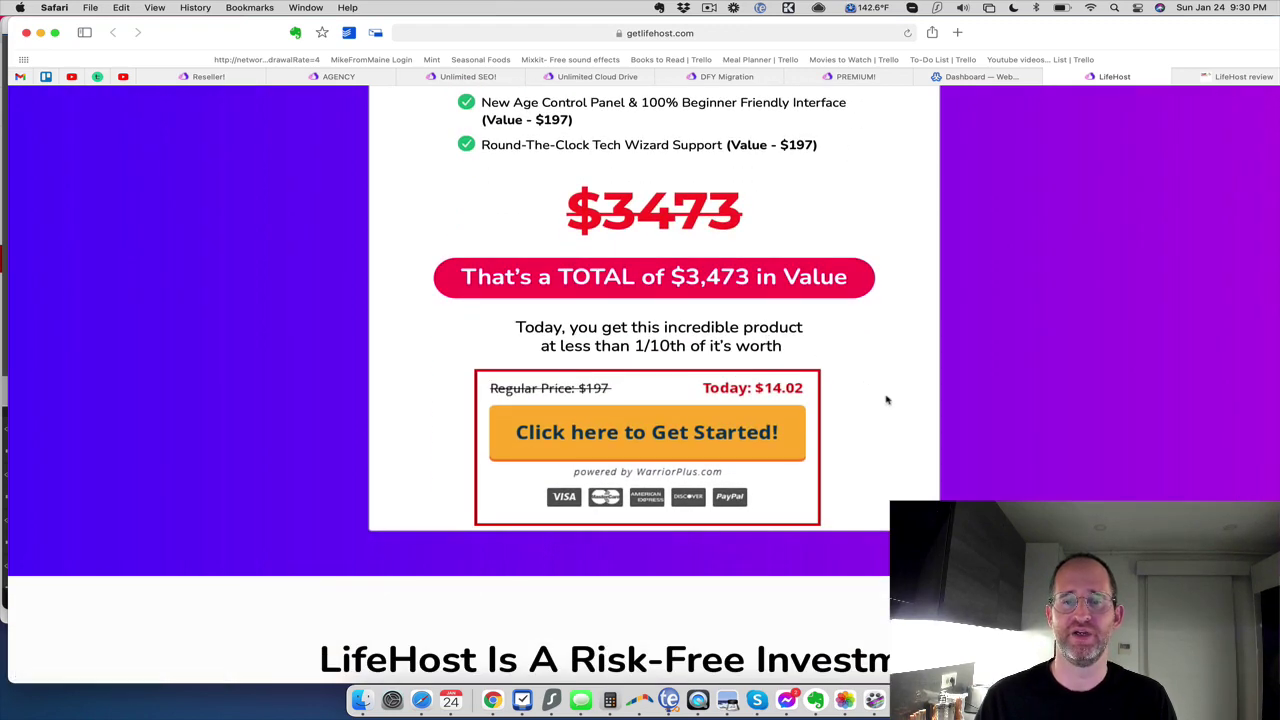
scroll(846, 500, down, 4)
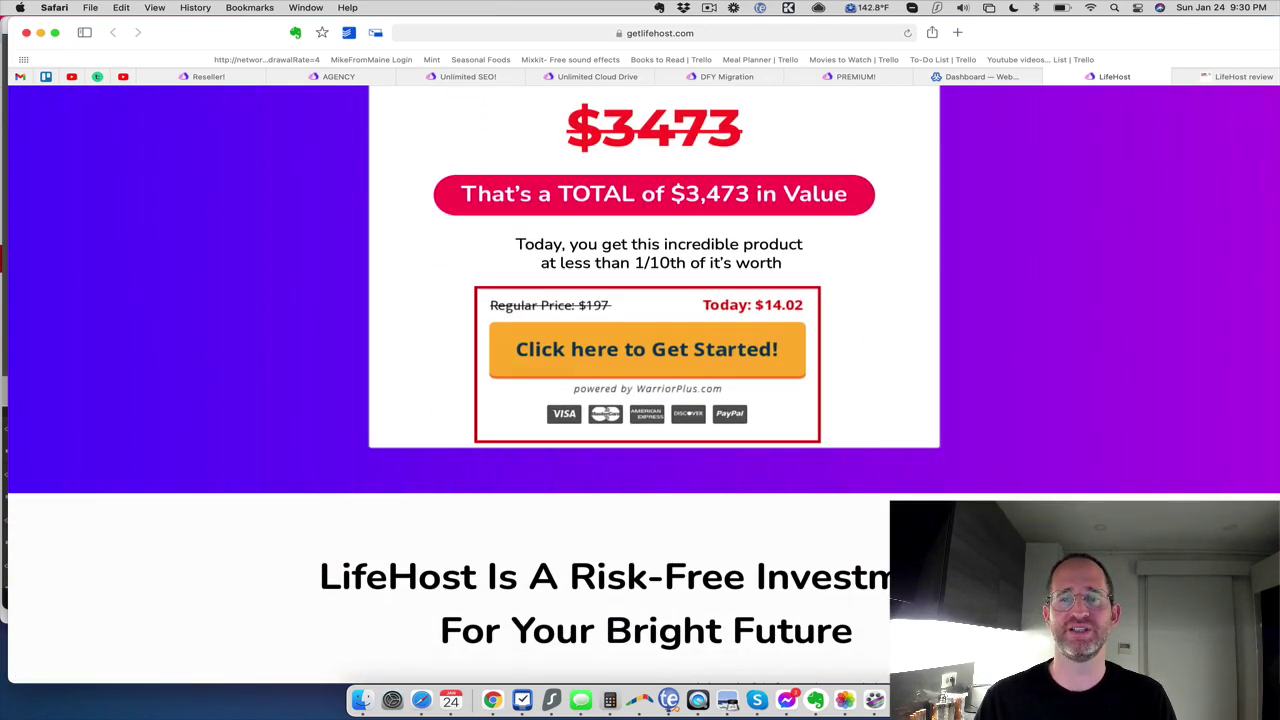
scroll(643, 385, up, 4)
scroll(643, 385, down, 8)
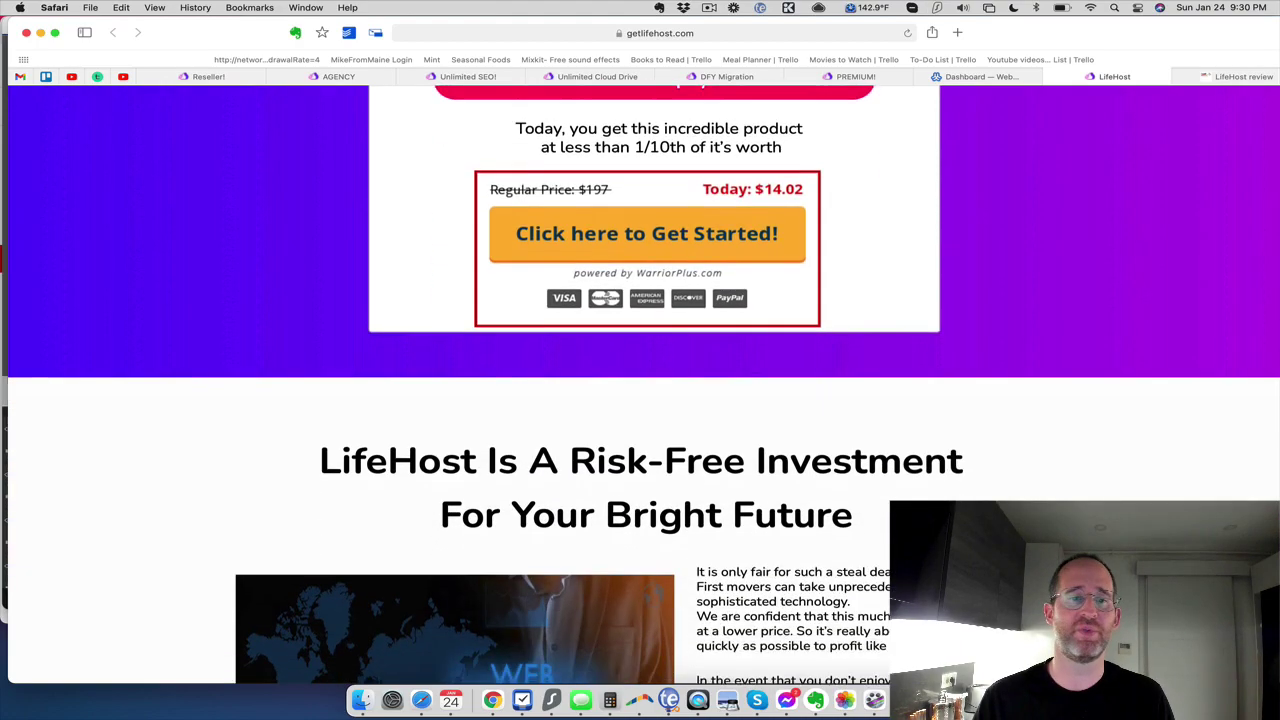
scroll(643, 385, down, 20)
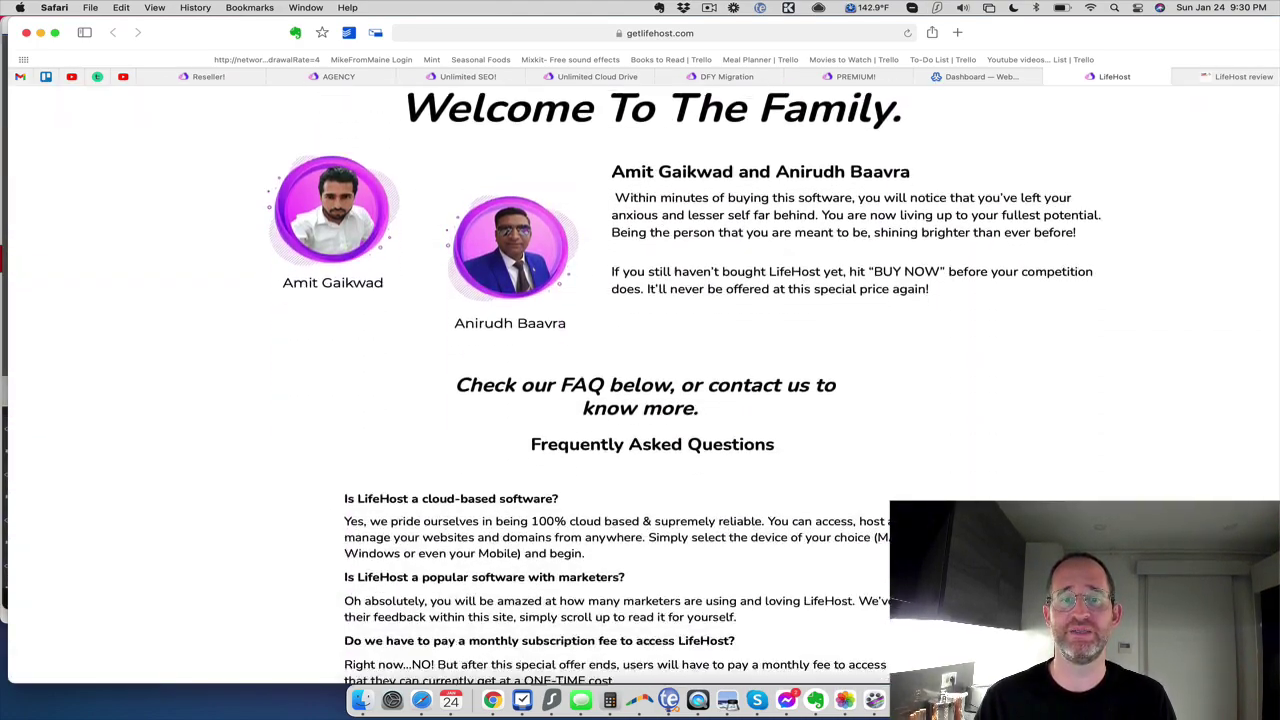
scroll(643, 385, down, 19)
scroll(643, 385, up, 13)
Read through the FAQ, bonuses and closing section, then switch to the Virtualmin Dashboard.
scroll(643, 385, down, 3)
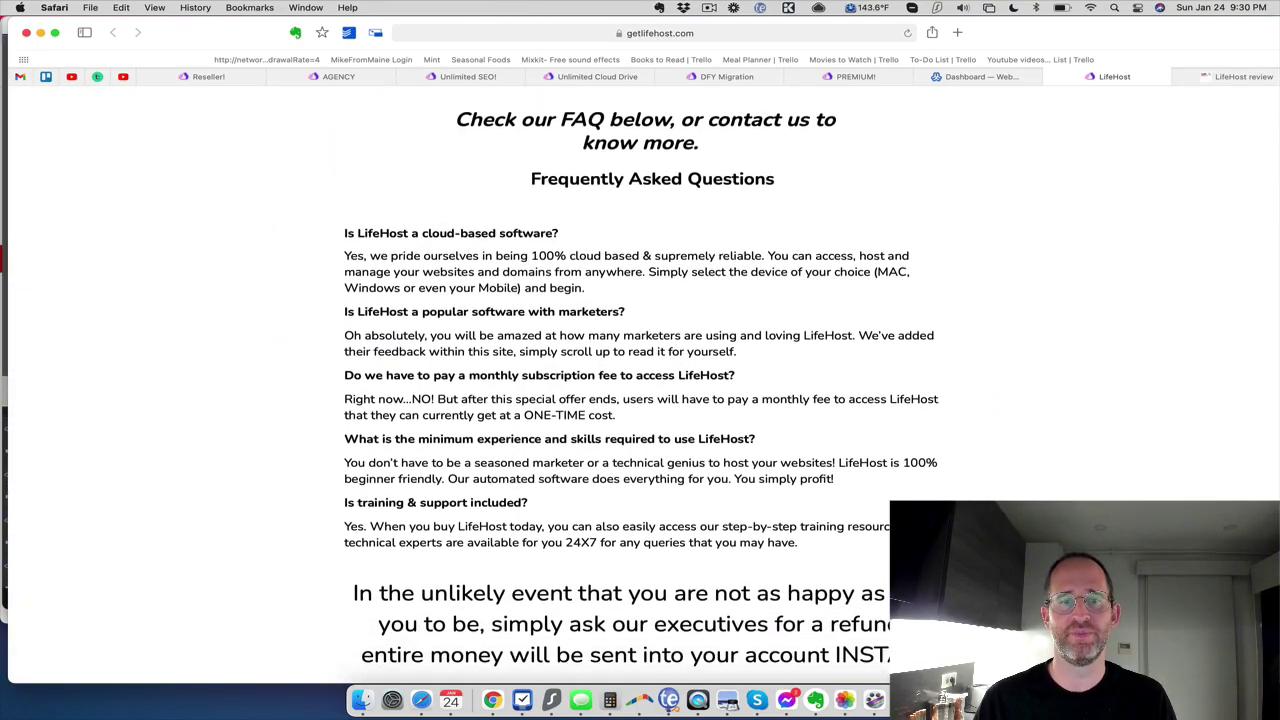
scroll(674, 311, down, 1)
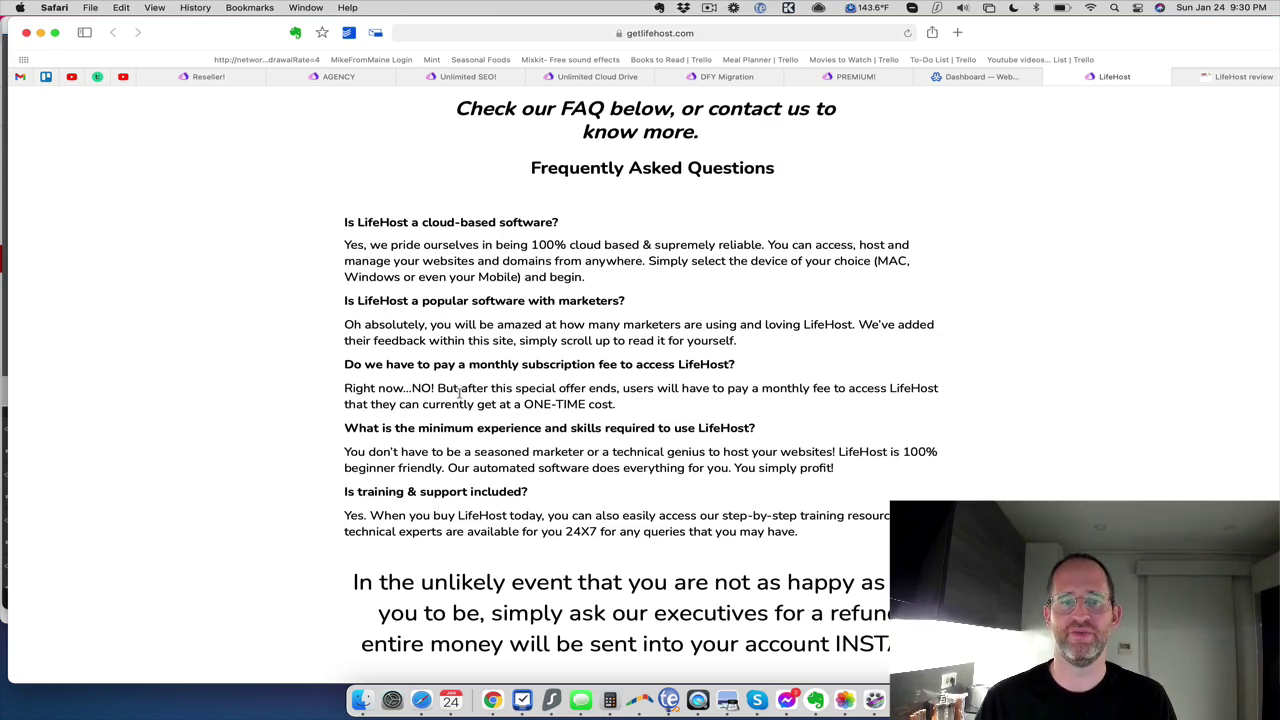
scroll(459, 393, down, 2)
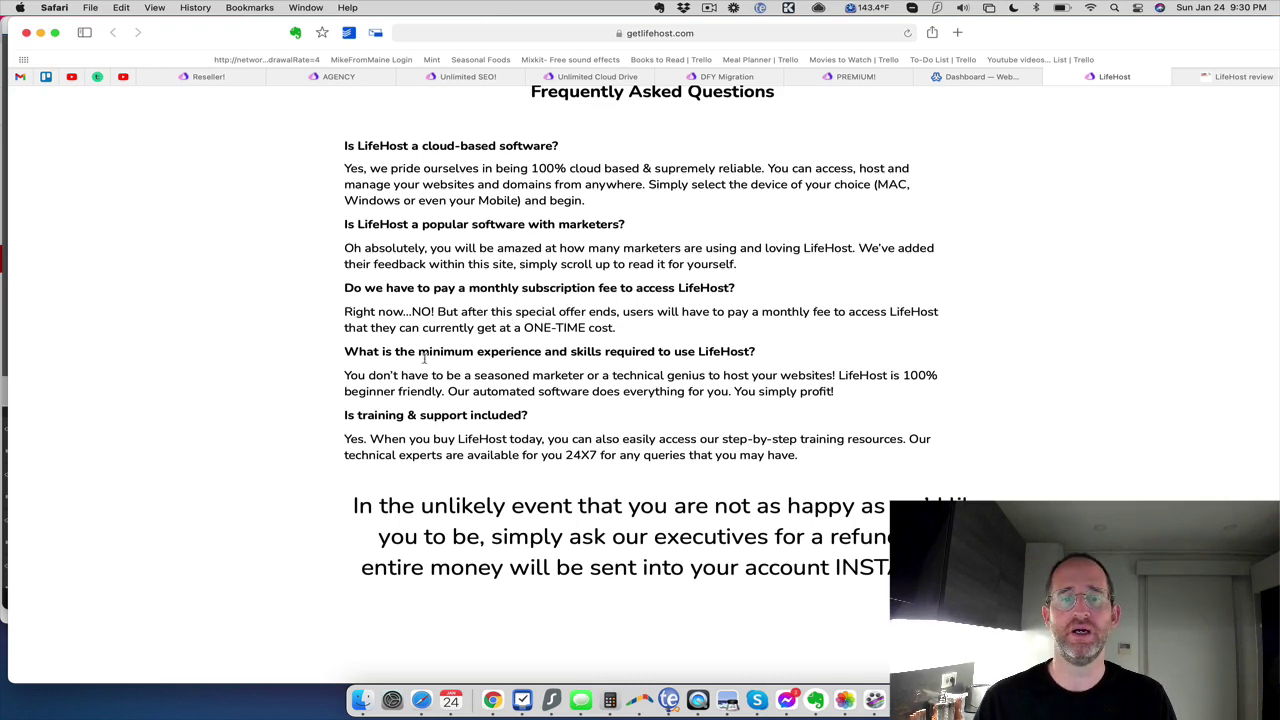
scroll(457, 395, down, 15)
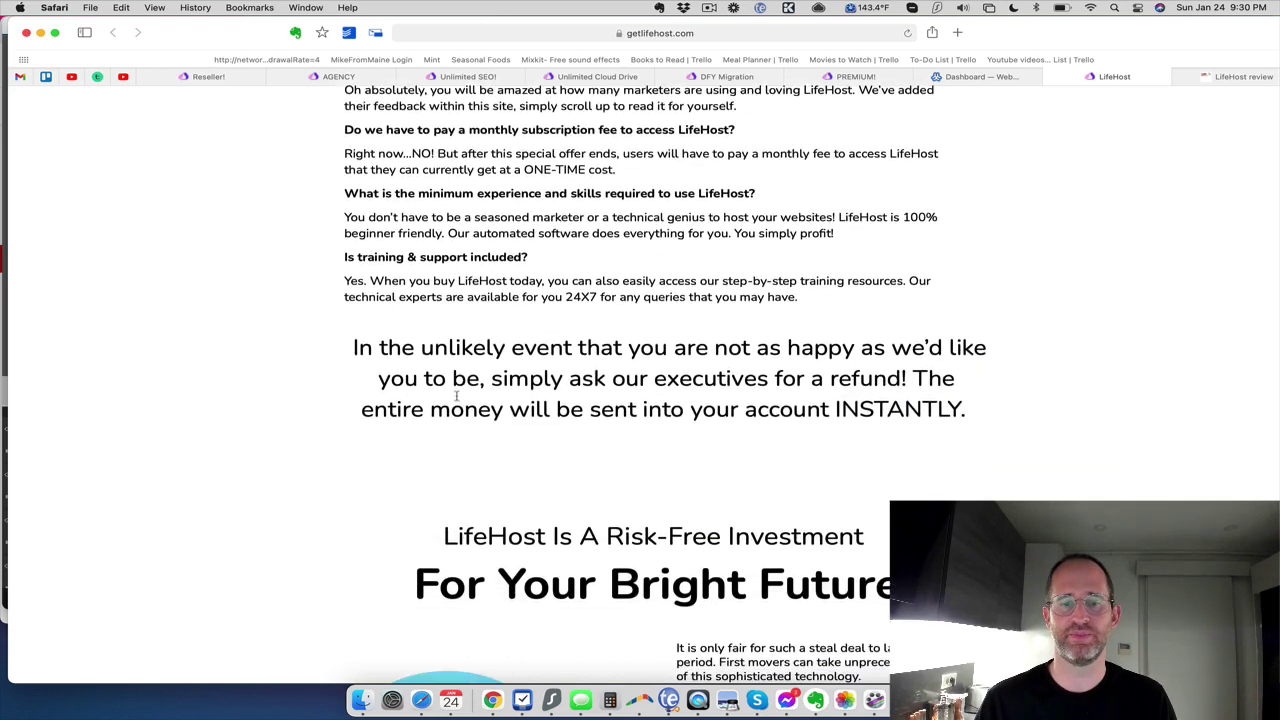
scroll(456, 396, down, 20)
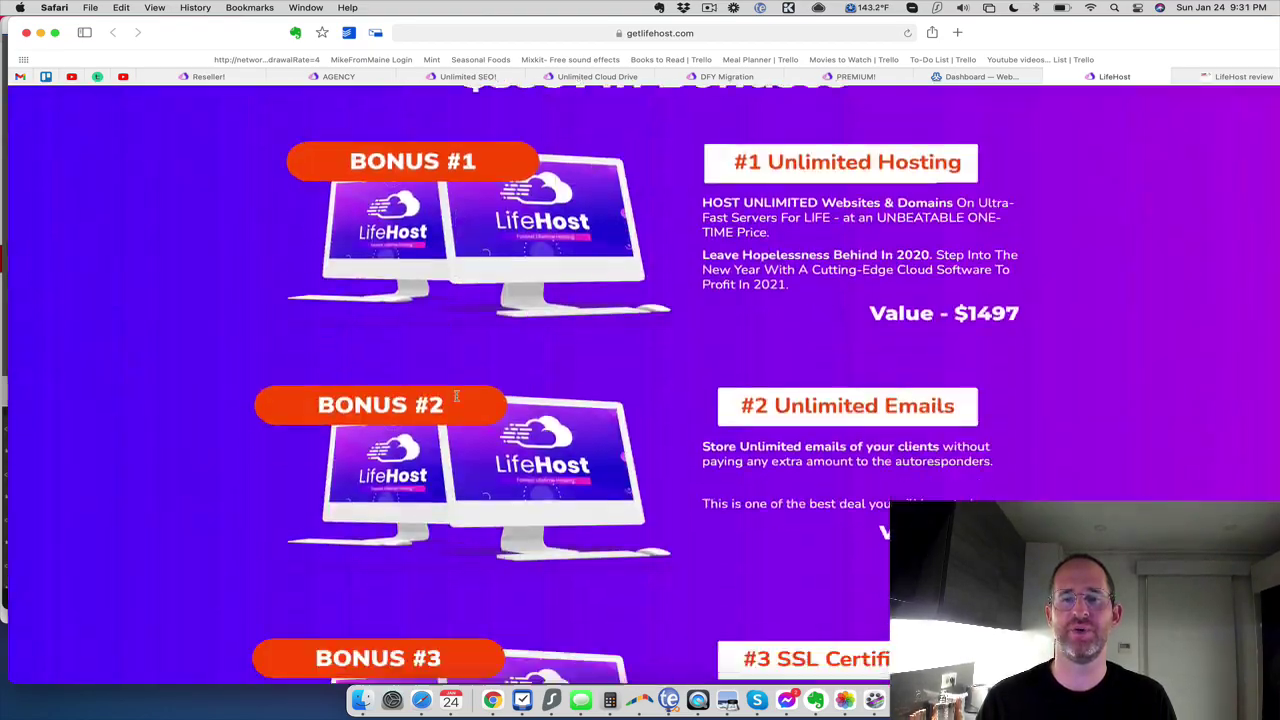
scroll(456, 396, up, 10)
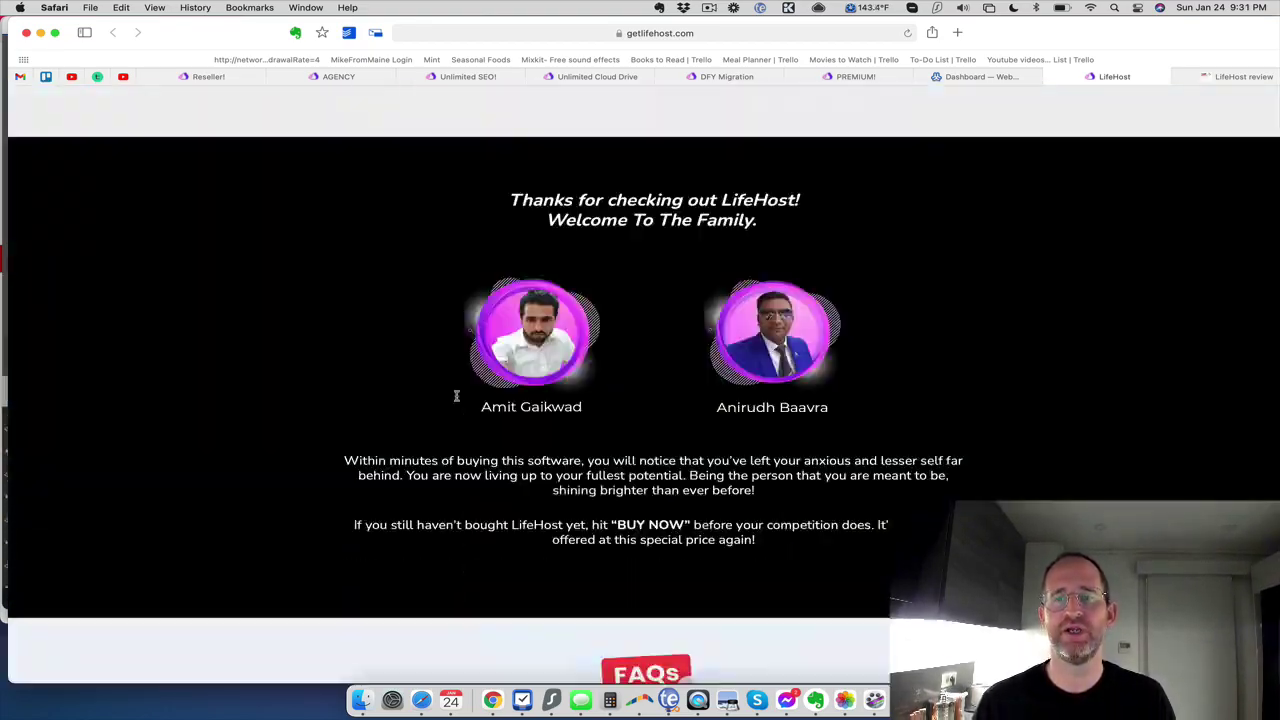
scroll(456, 396, down, 6)
scroll(456, 396, up, 6)
scroll(456, 396, up, 2)
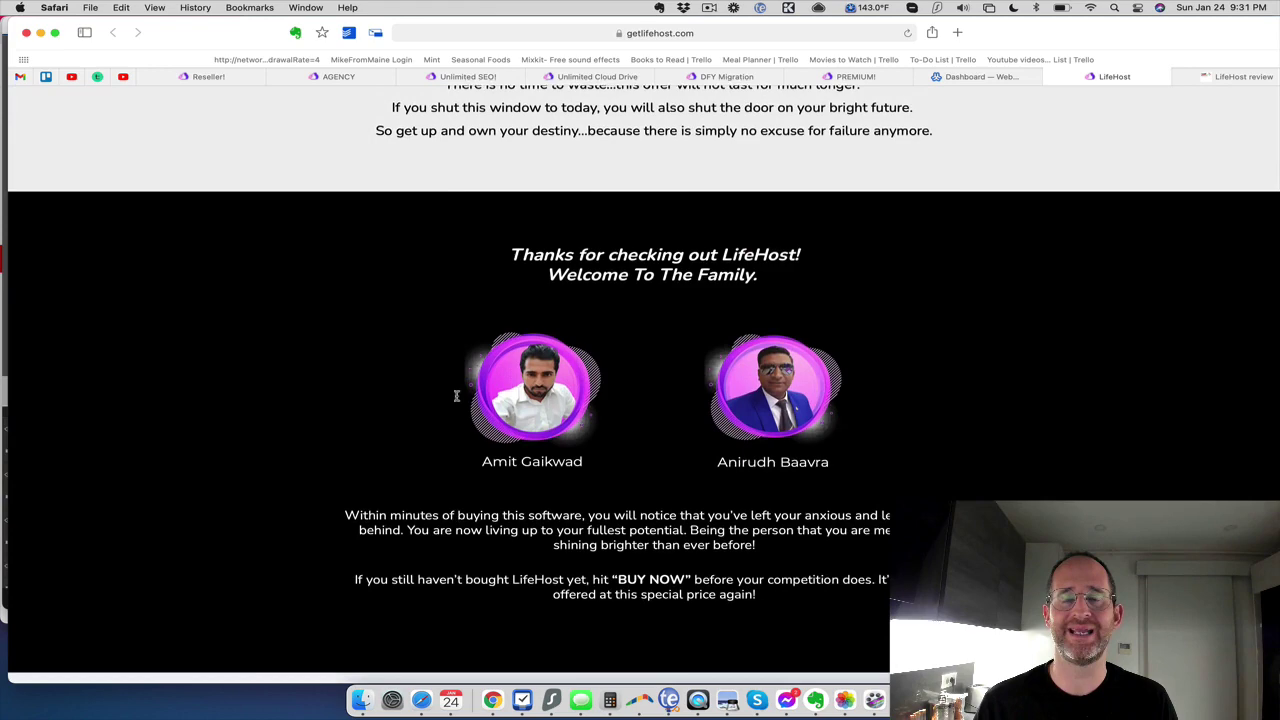
key(ctrl+shift+Tab)
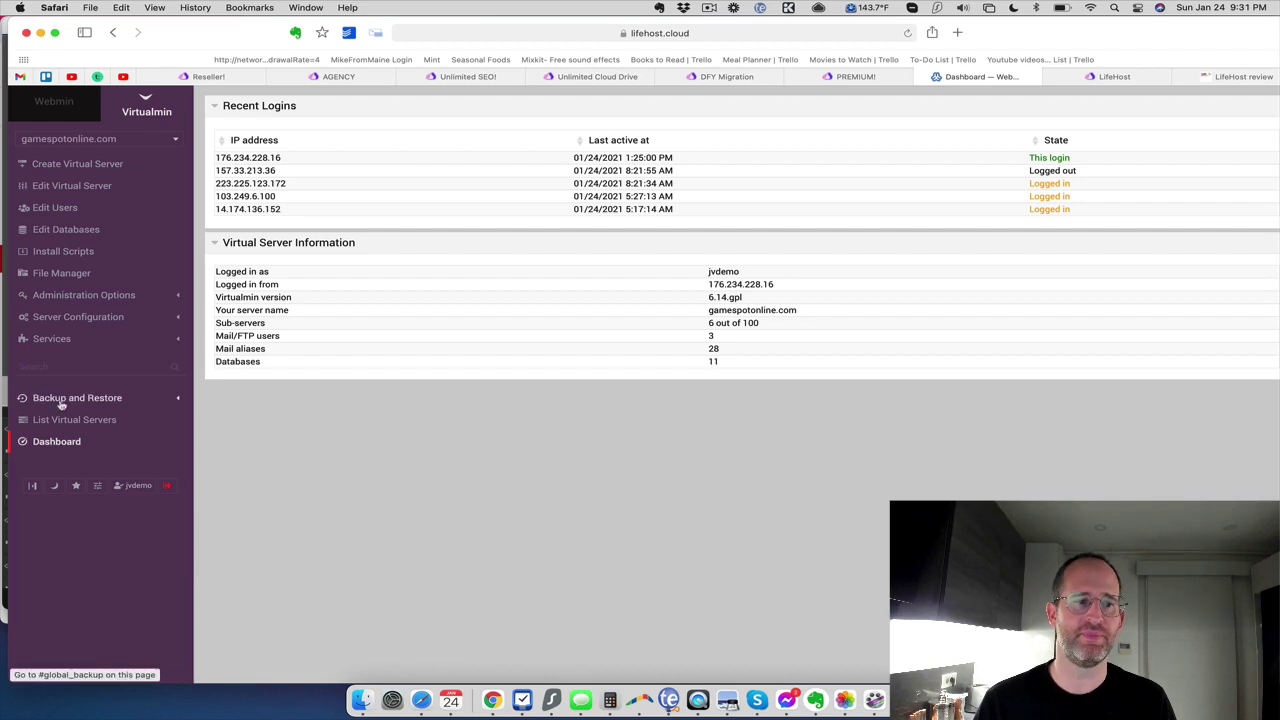
Create a Virtualmin virtual server for mikesreviewsite.com with a brief description.
click(68, 165)
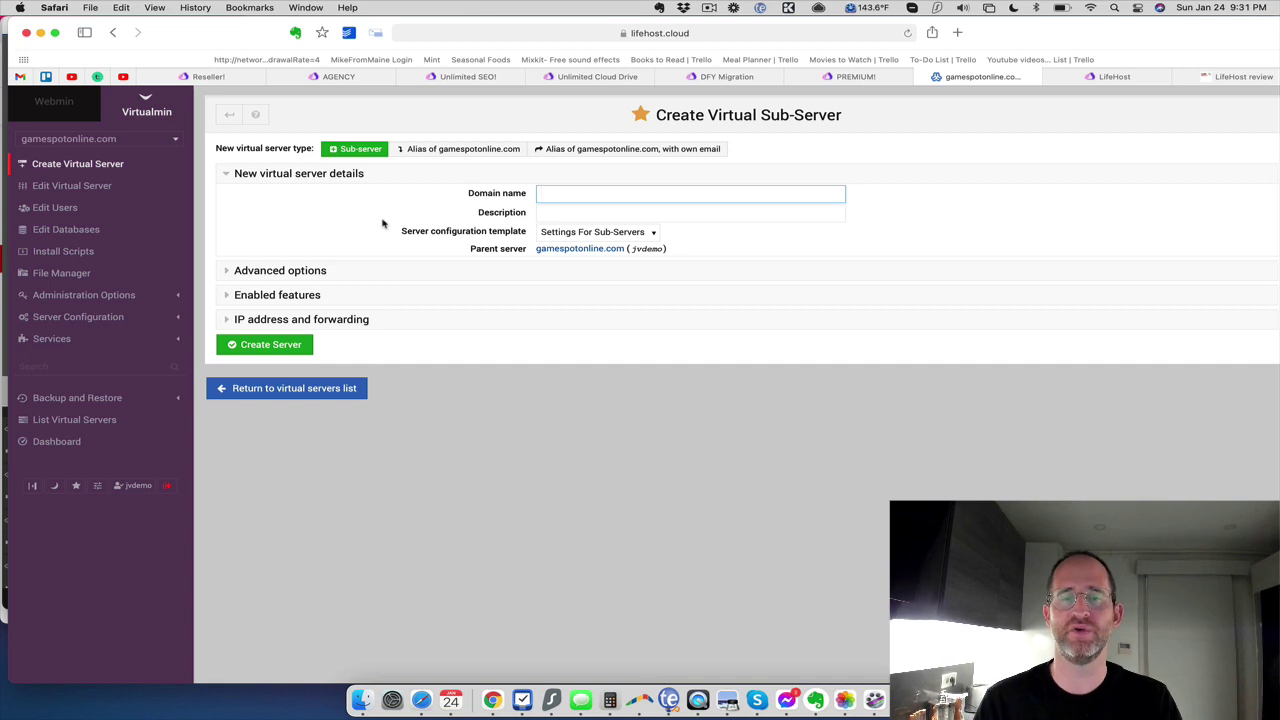
text(mikesreviewsite.com)
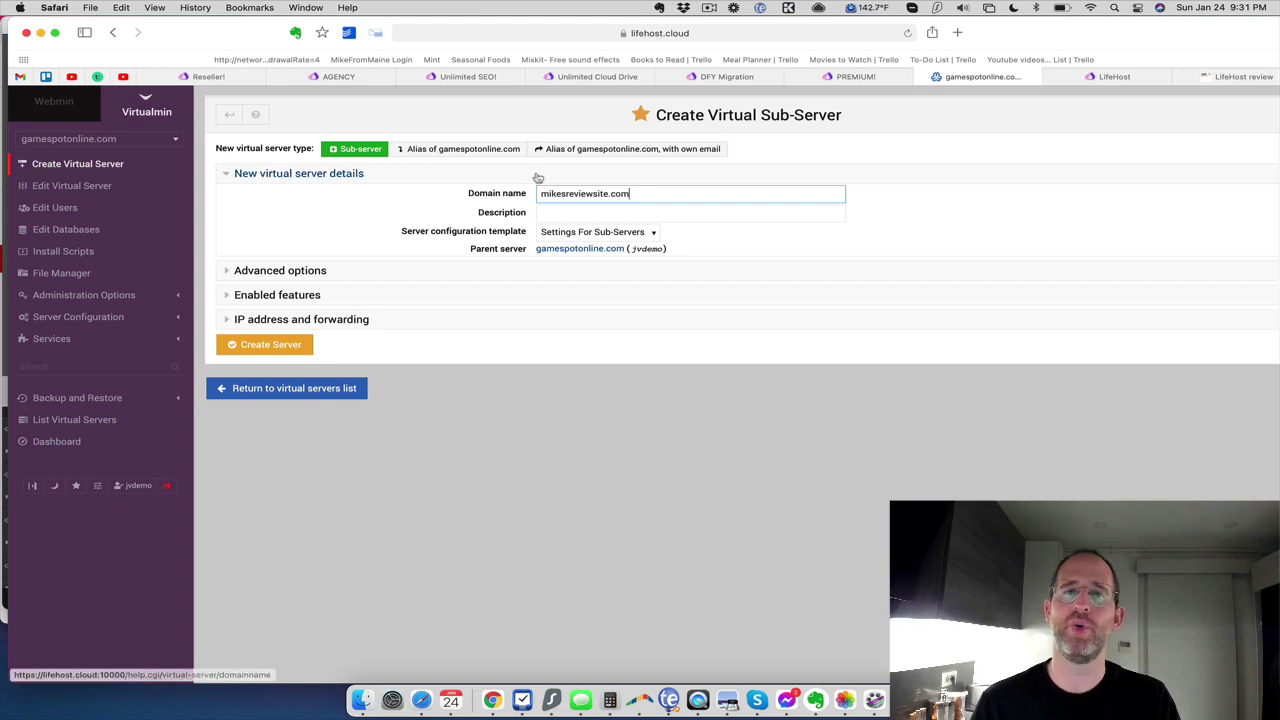
double_click(611, 191)
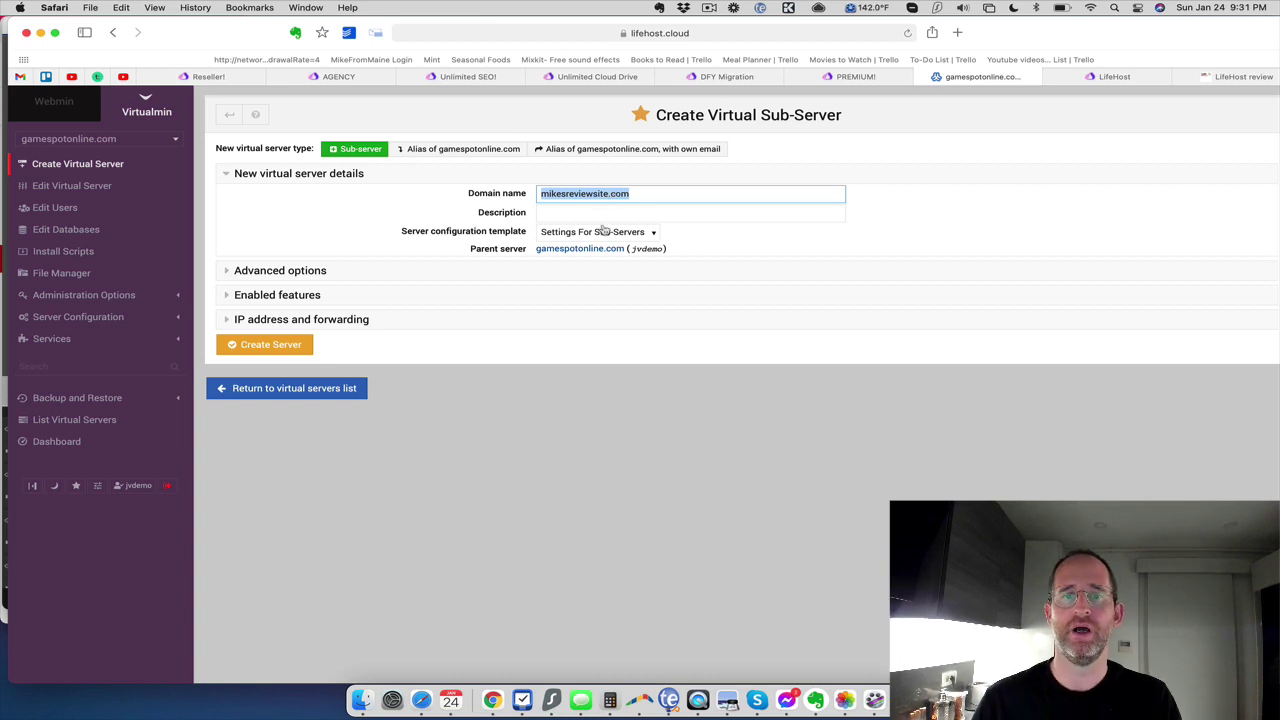
click(628, 213)
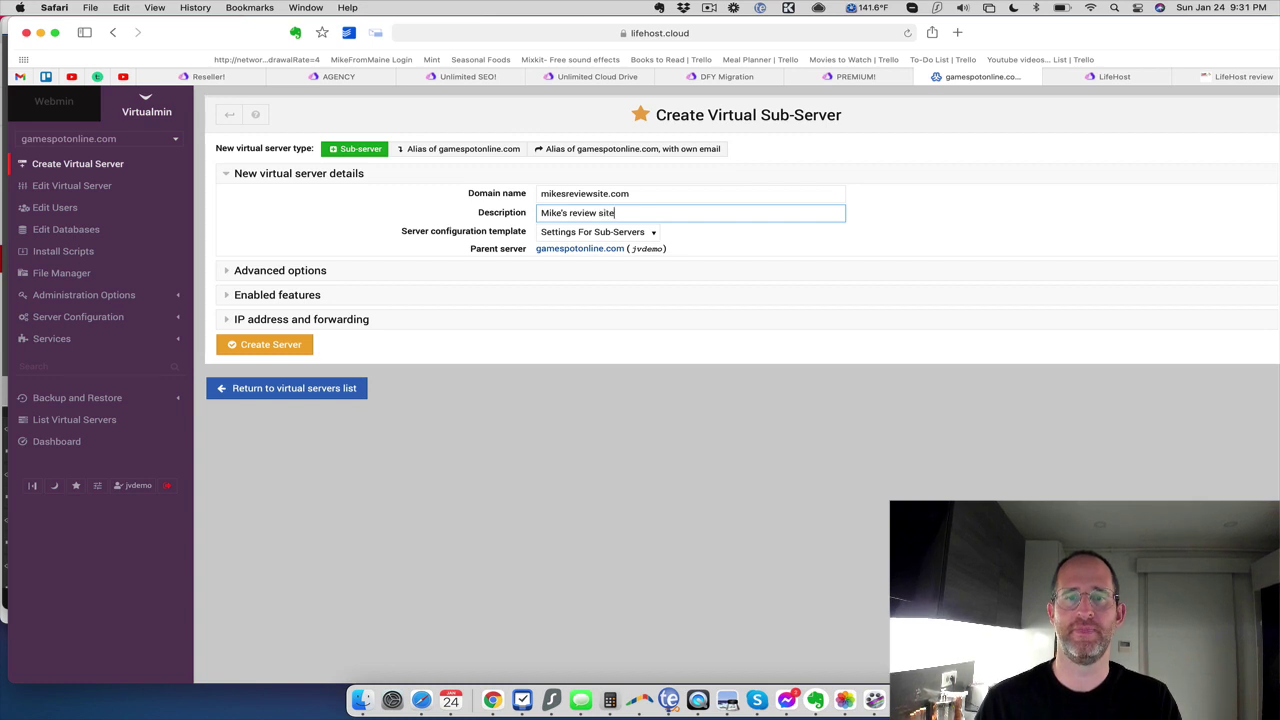
click(286, 345)
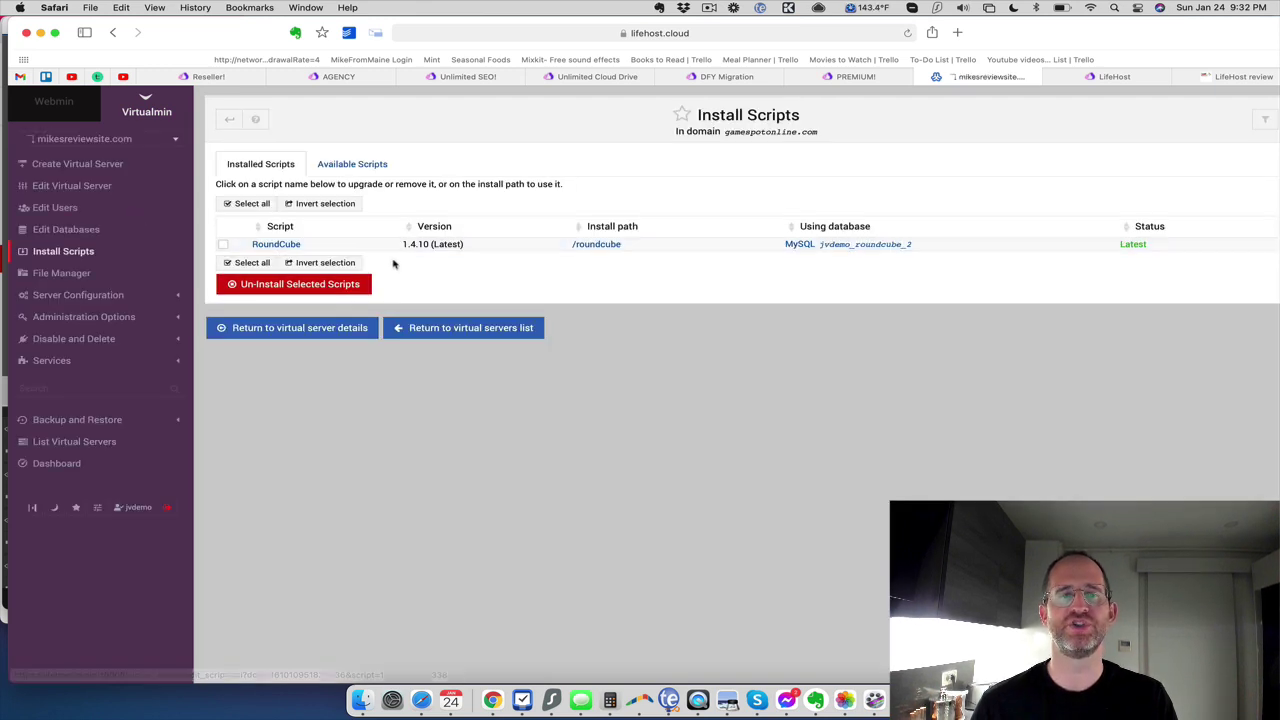
Choose WordPress under Available Scripts and show its 5.6 install options.
click(381, 168)
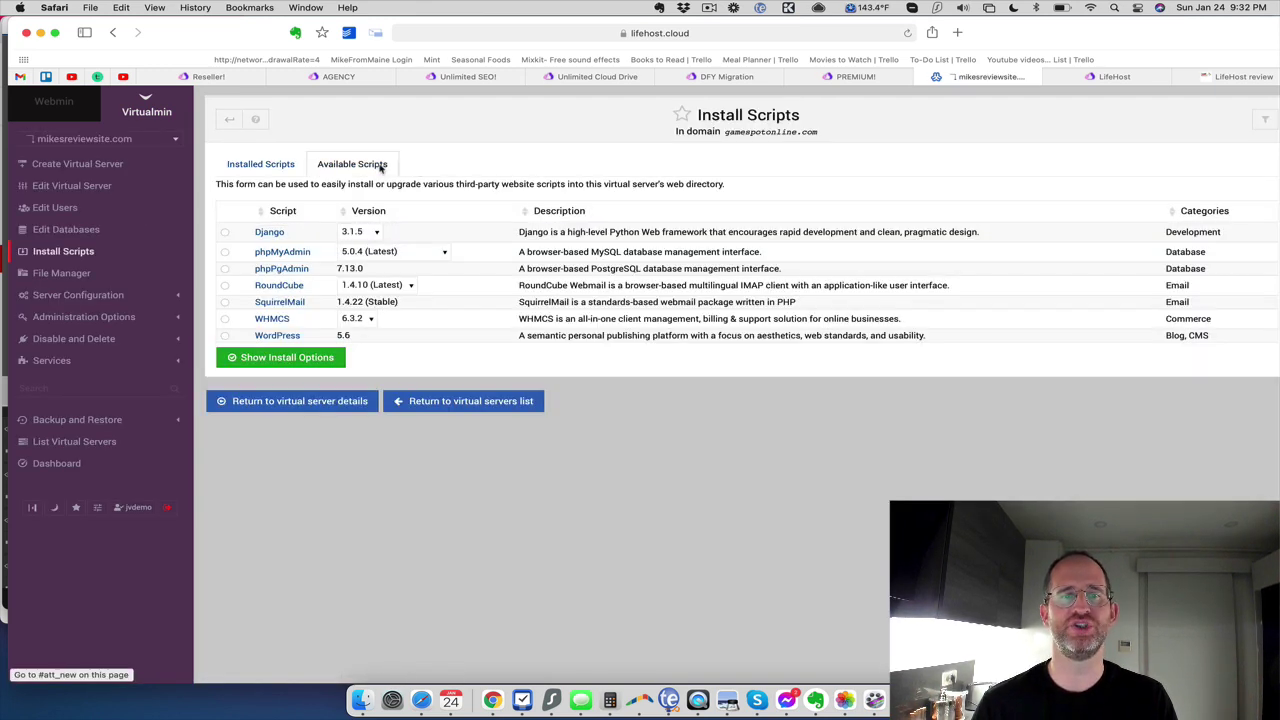
click(292, 166)
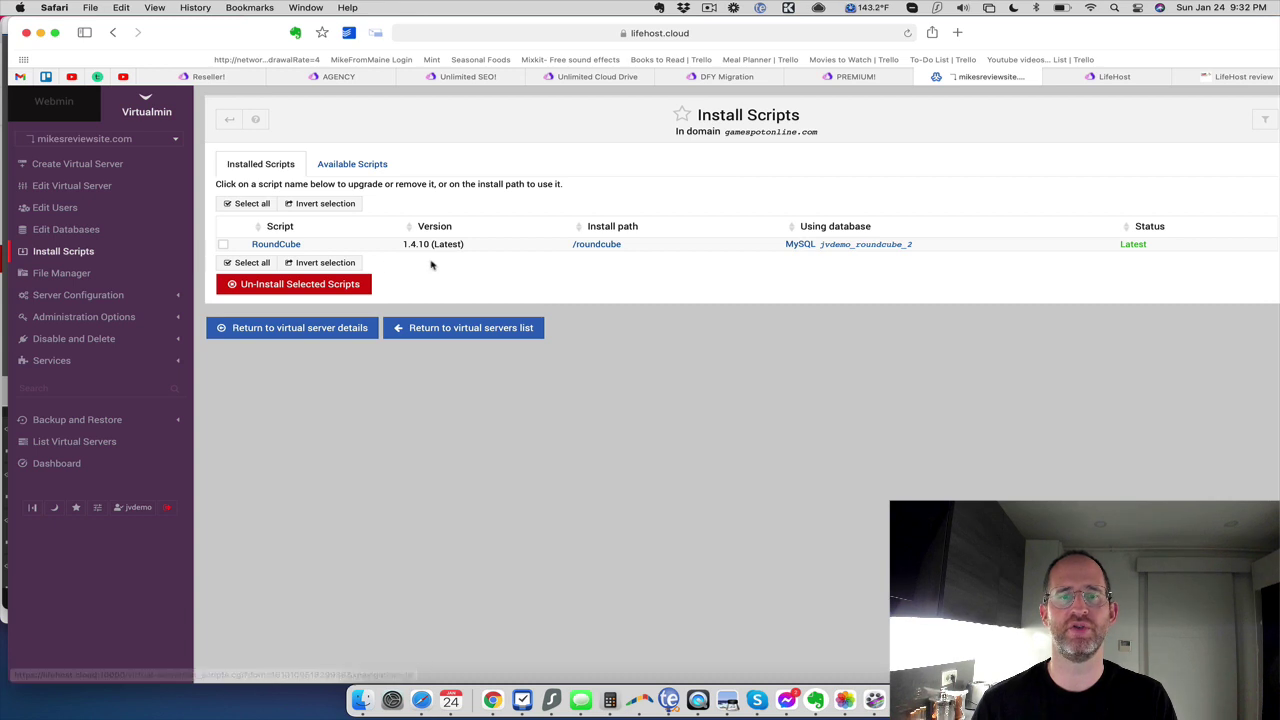
click(366, 162)
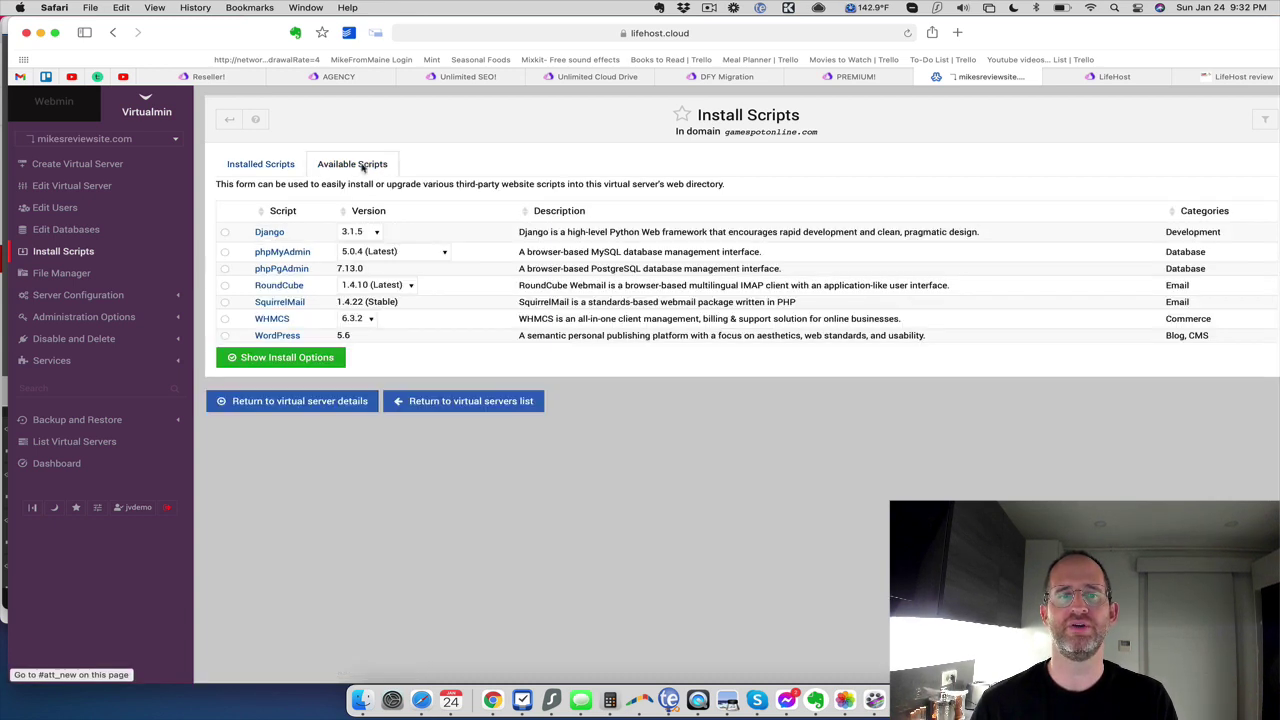
click(229, 237)
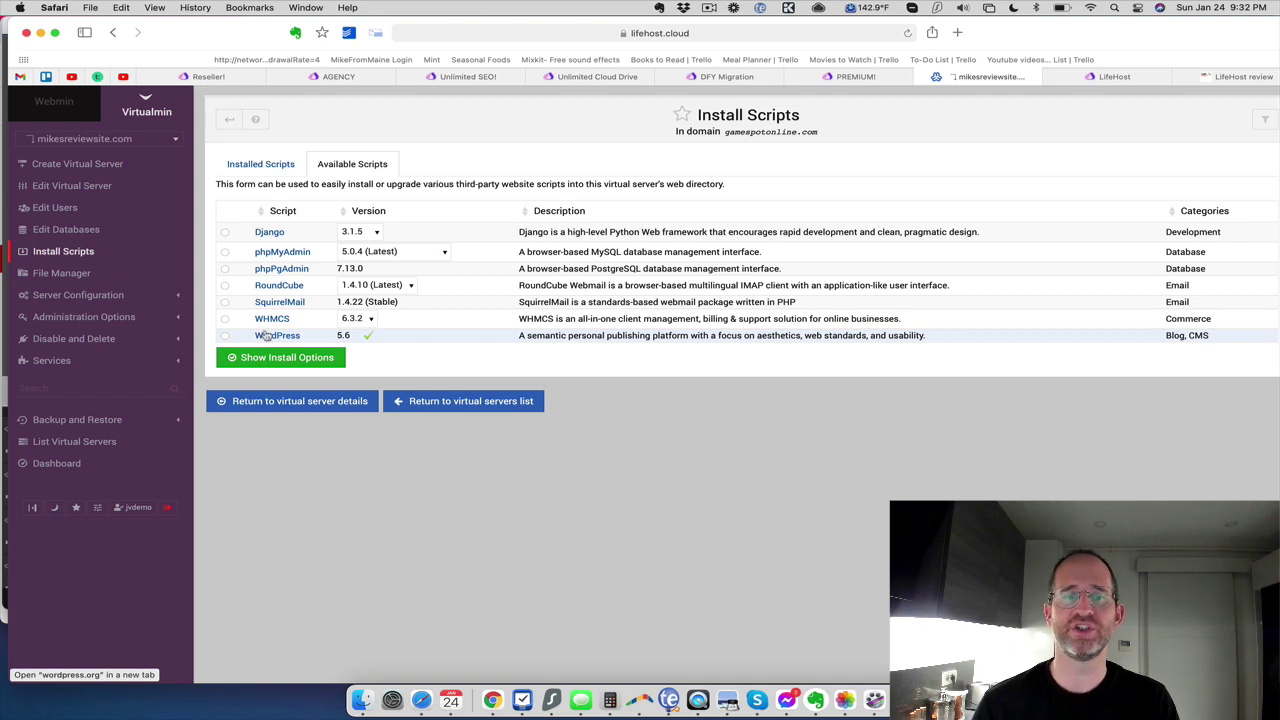
click(225, 336)
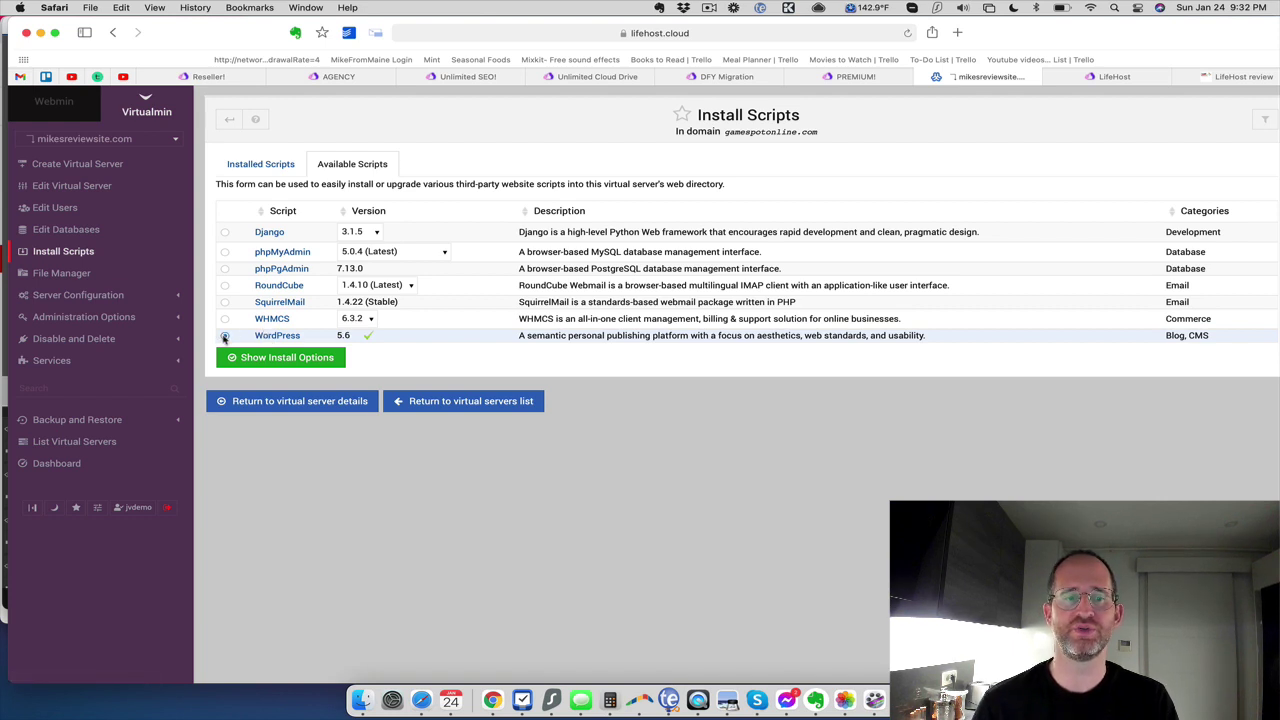
click(271, 359)
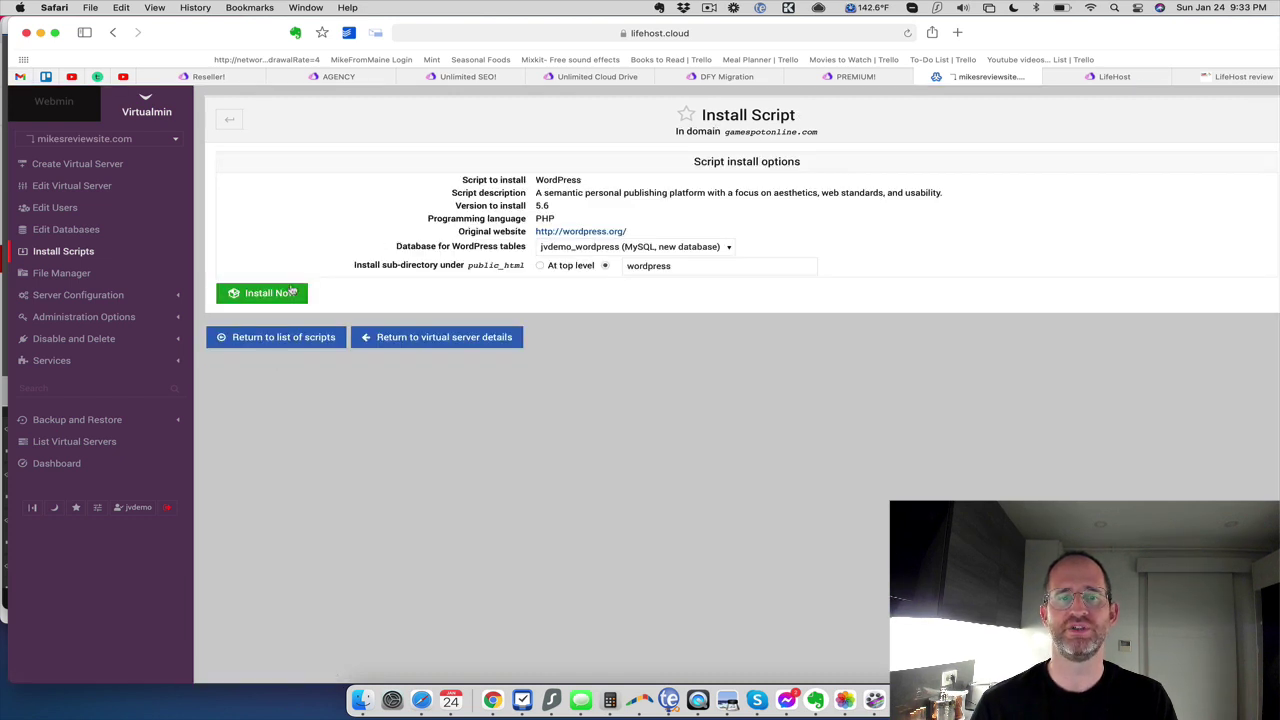
Install WordPress 5.6 into the wordpress sub-directory with a new MySQL database.
click(290, 292)
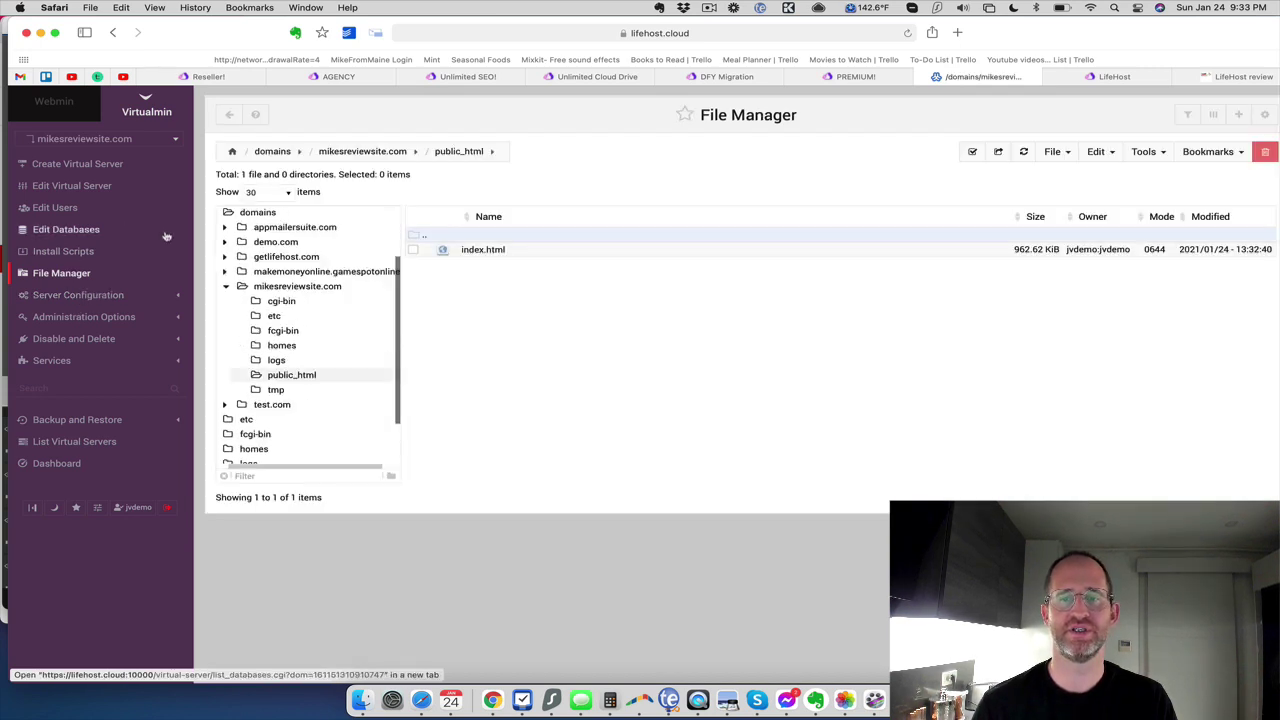
Browse the File Manager tree, expand Services, then move to the LifeHost Premium upsell page.
scroll(360, 266, down, 3)
scroll(263, 380, right, 2)
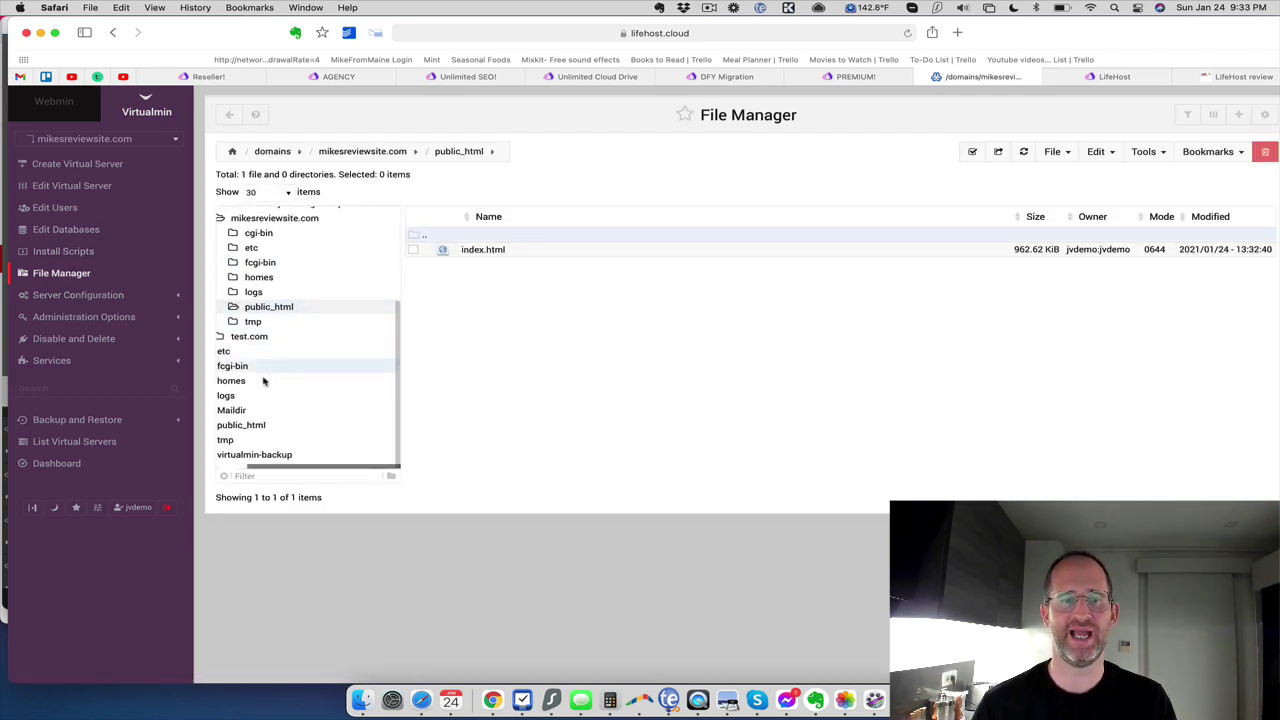
scroll(292, 268, up, 3)
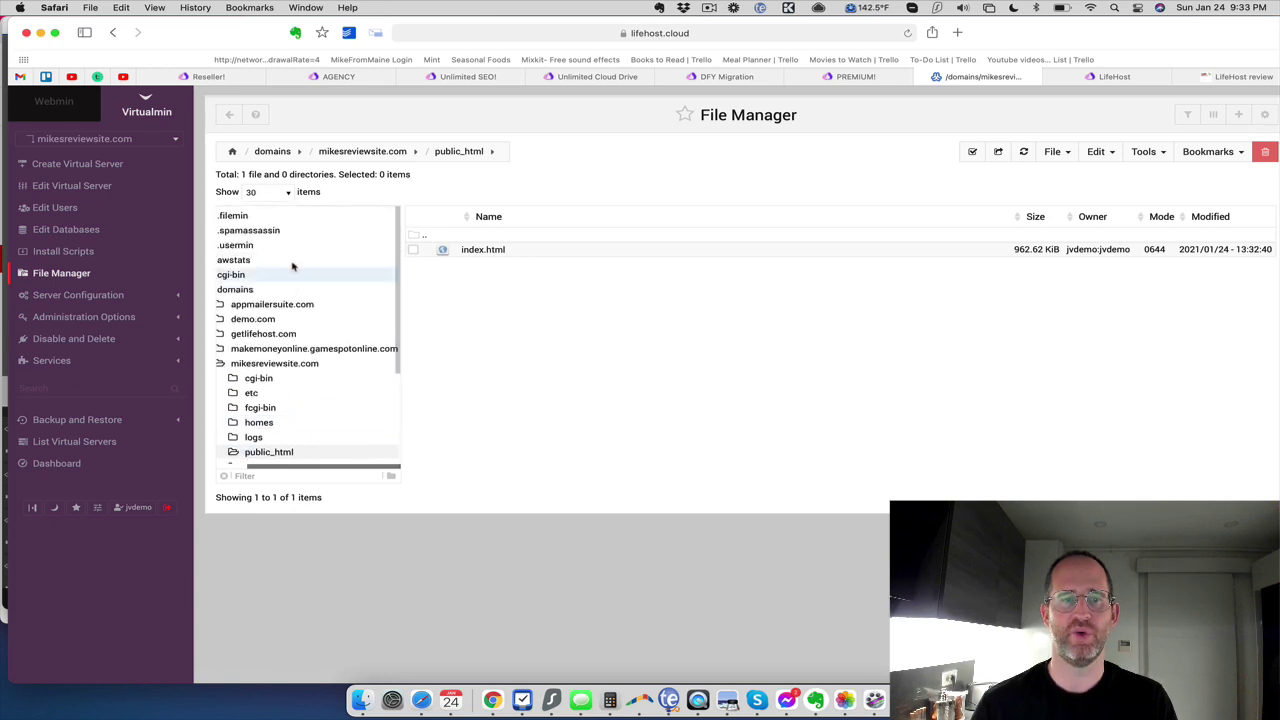
scroll(265, 360, left, 2)
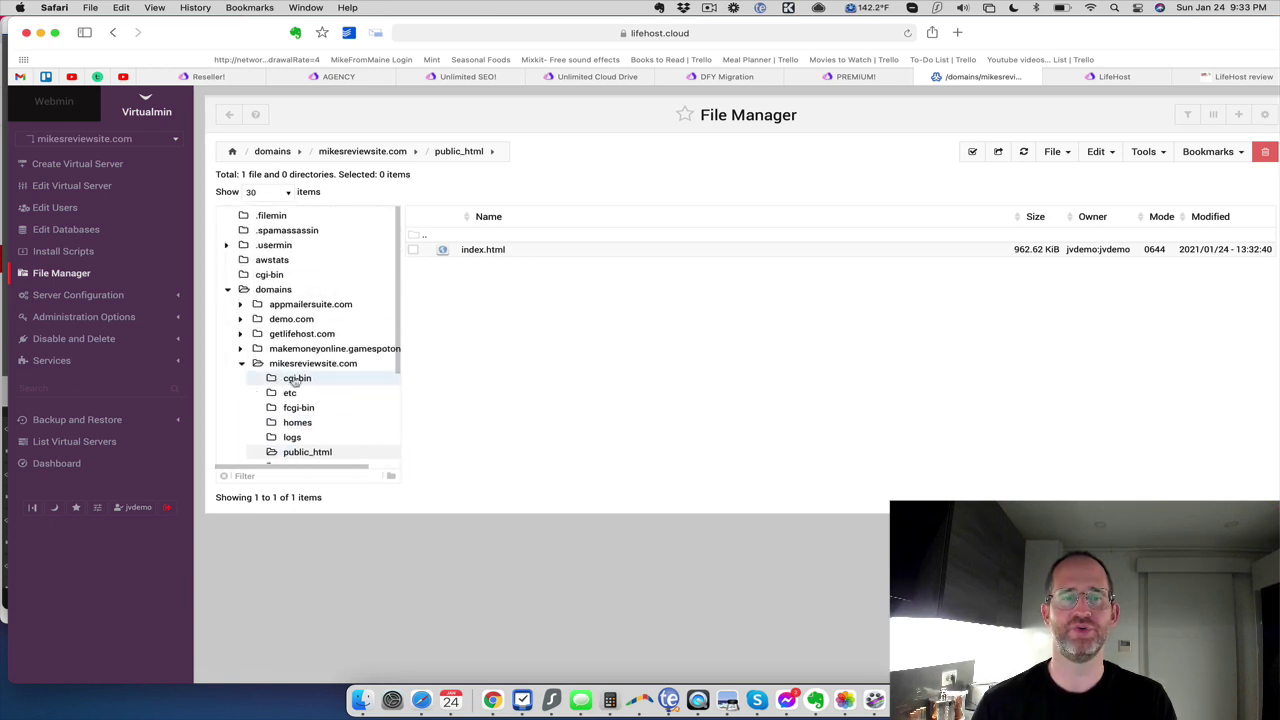
click(52, 361)
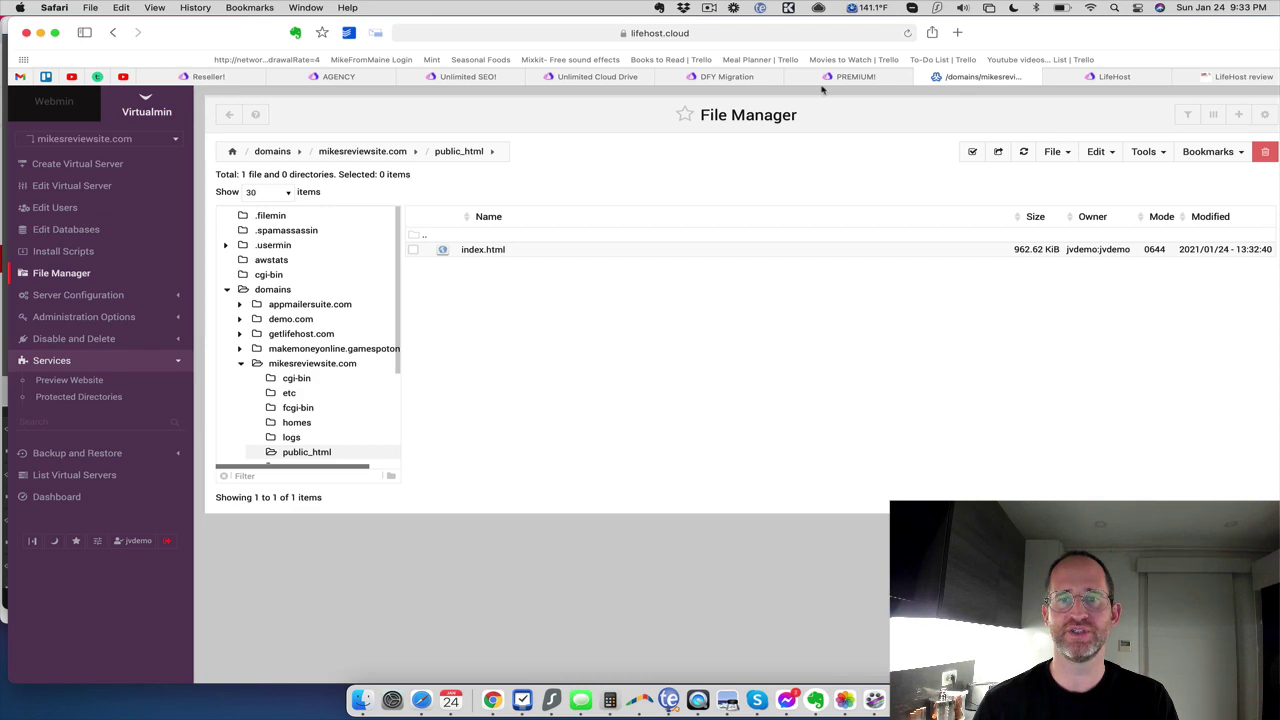
click(870, 77)
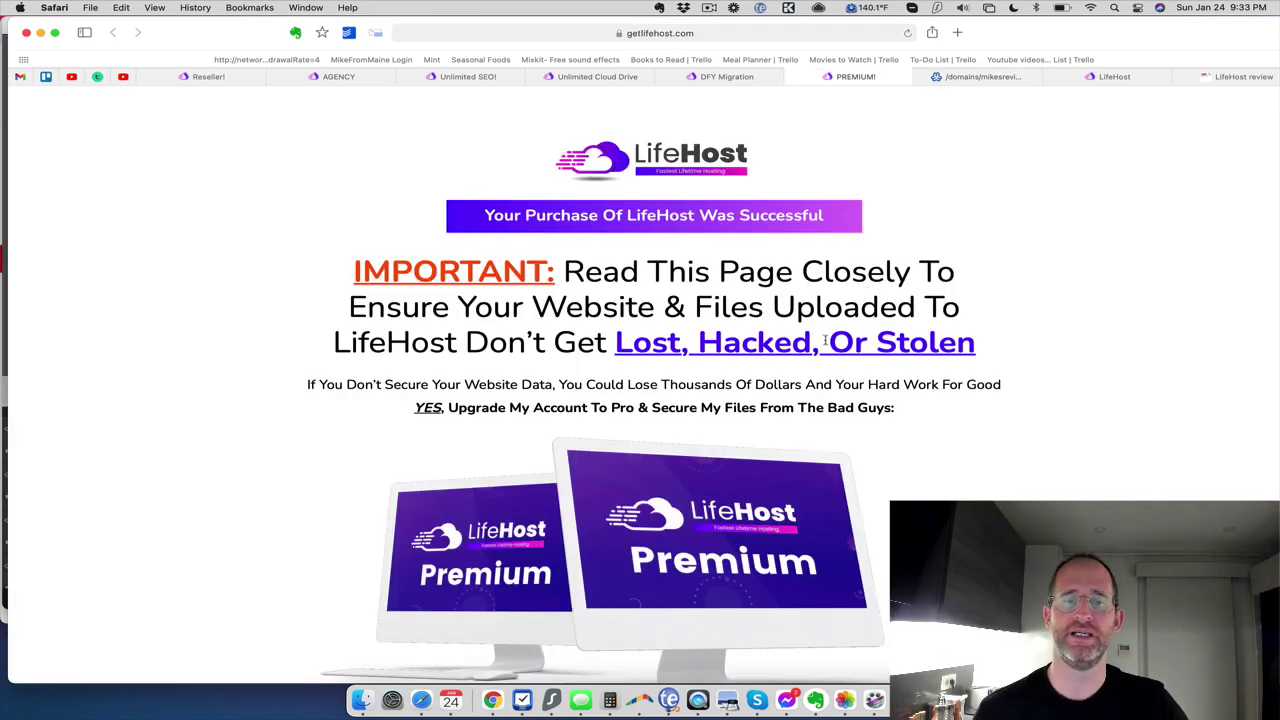
Read down the LifeHost Premium upsell page to its $37.02 order offer.
scroll(825, 341, down, 2)
scroll(662, 291, down, 10)
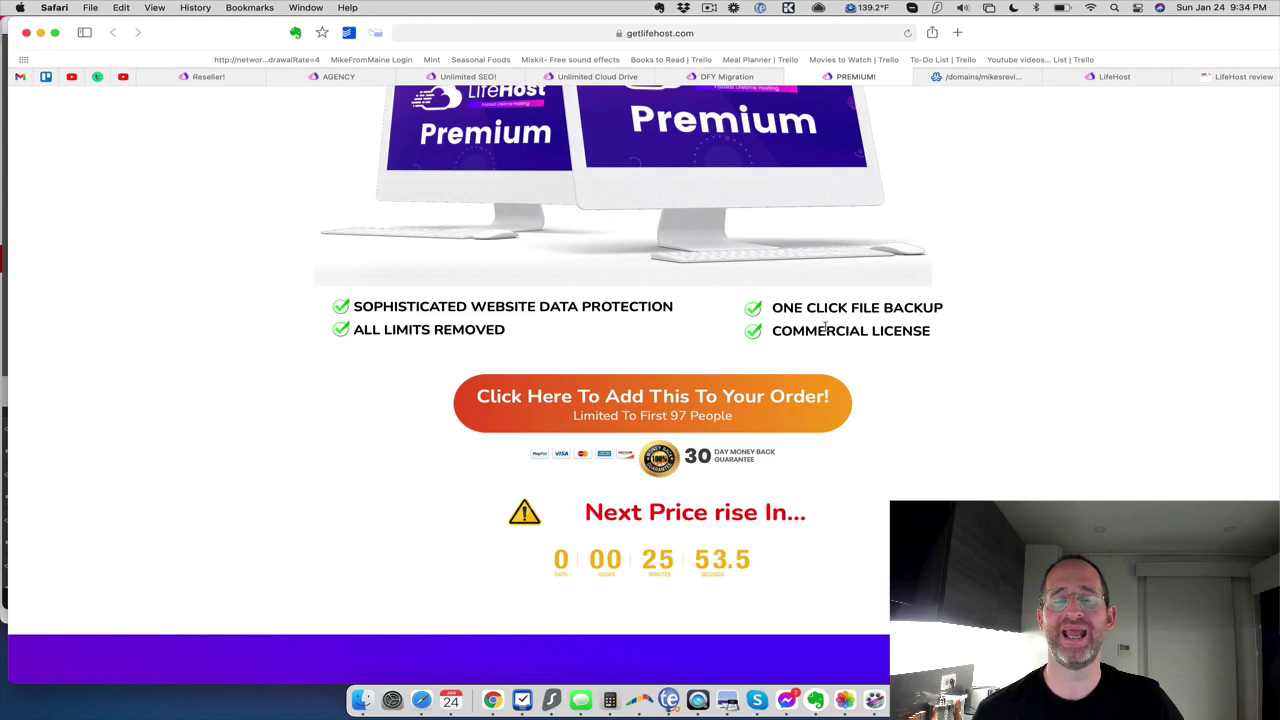
scroll(825, 327, down, 15)
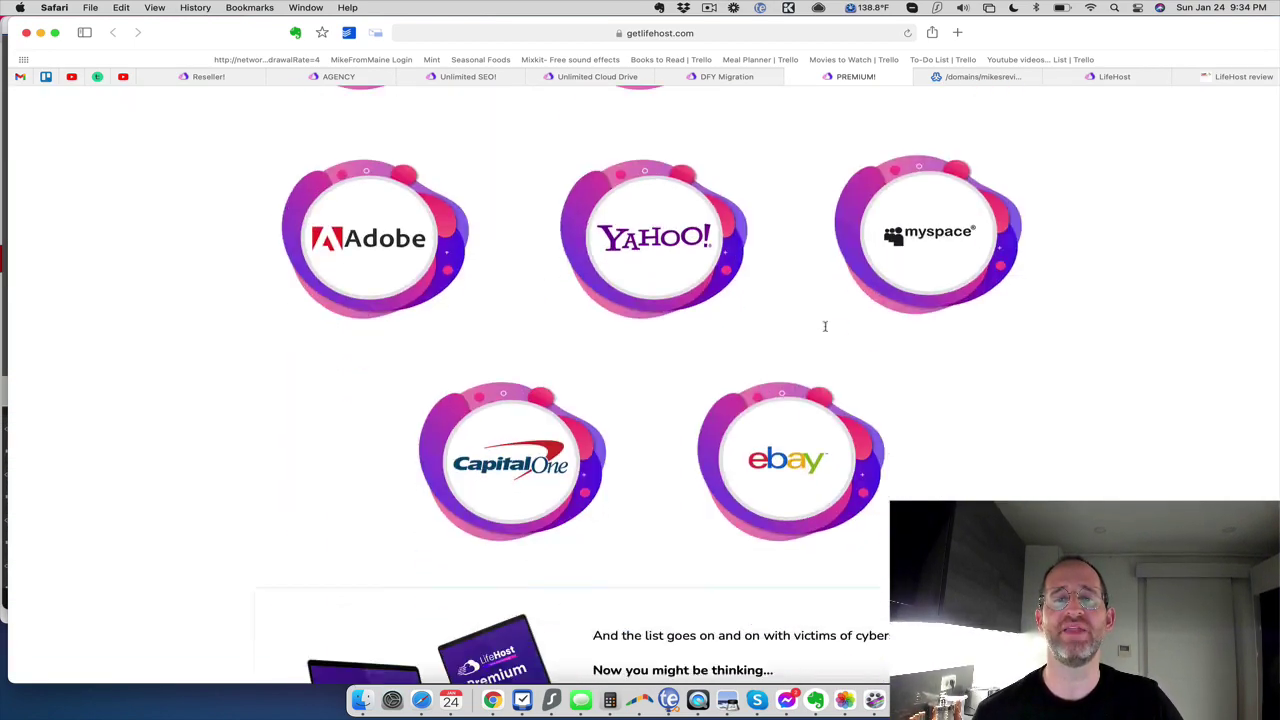
scroll(825, 326, down, 15)
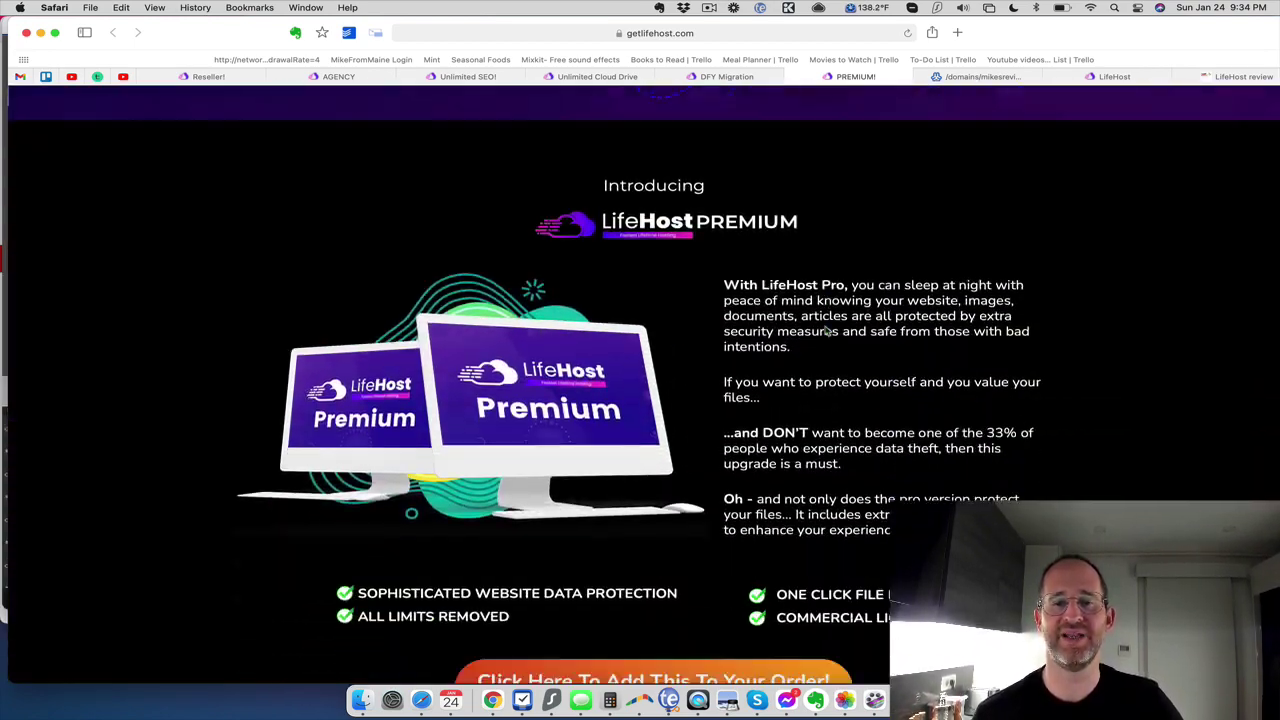
scroll(825, 330, down, 15)
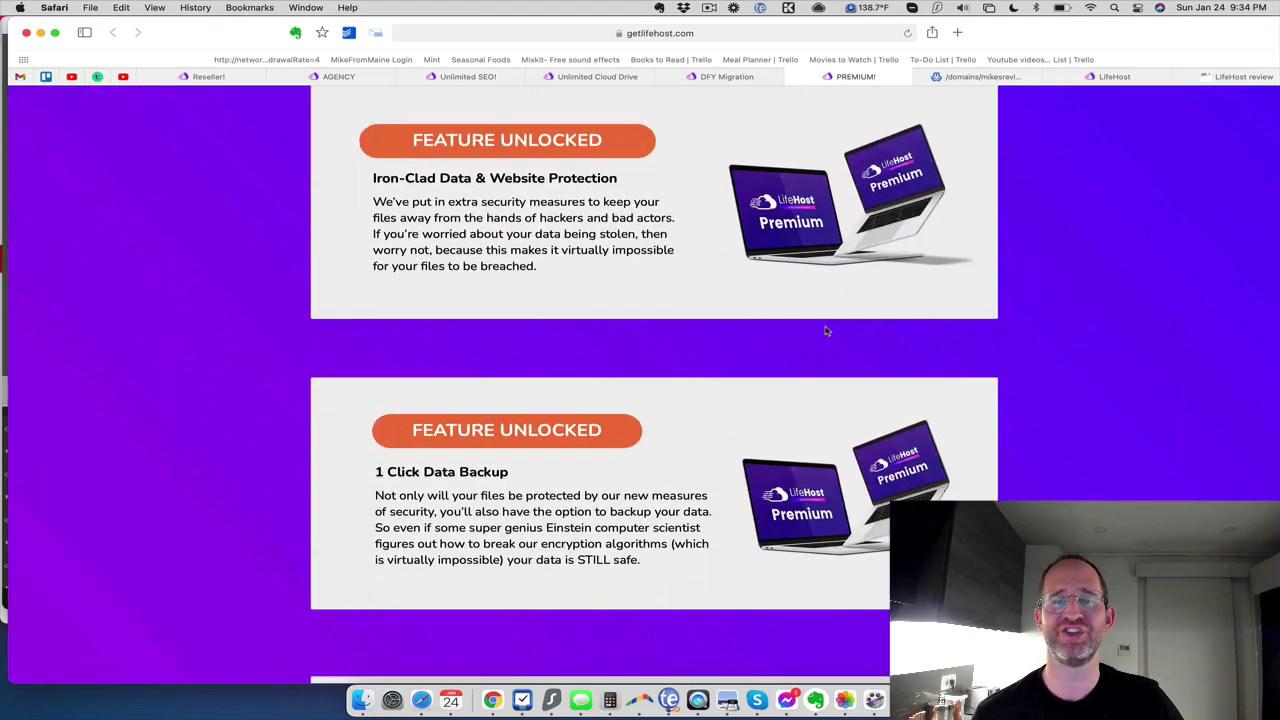
scroll(825, 331, down, 15)
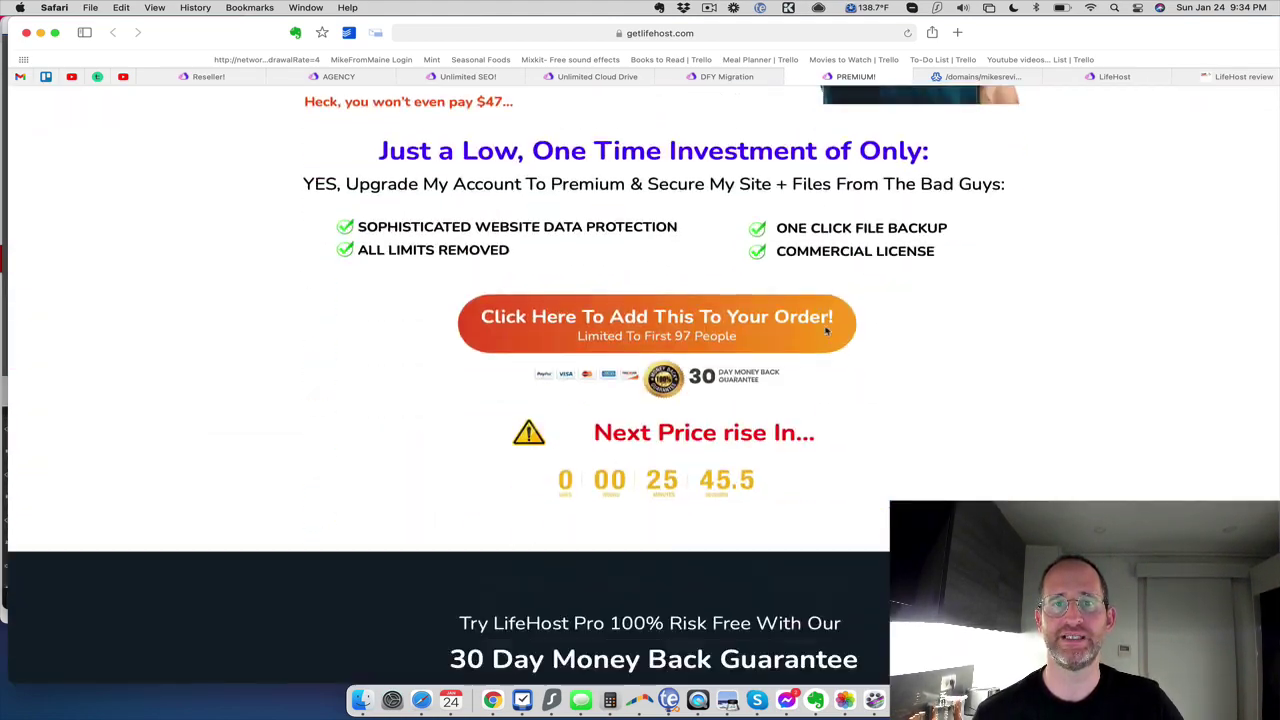
scroll(825, 331, down, 10)
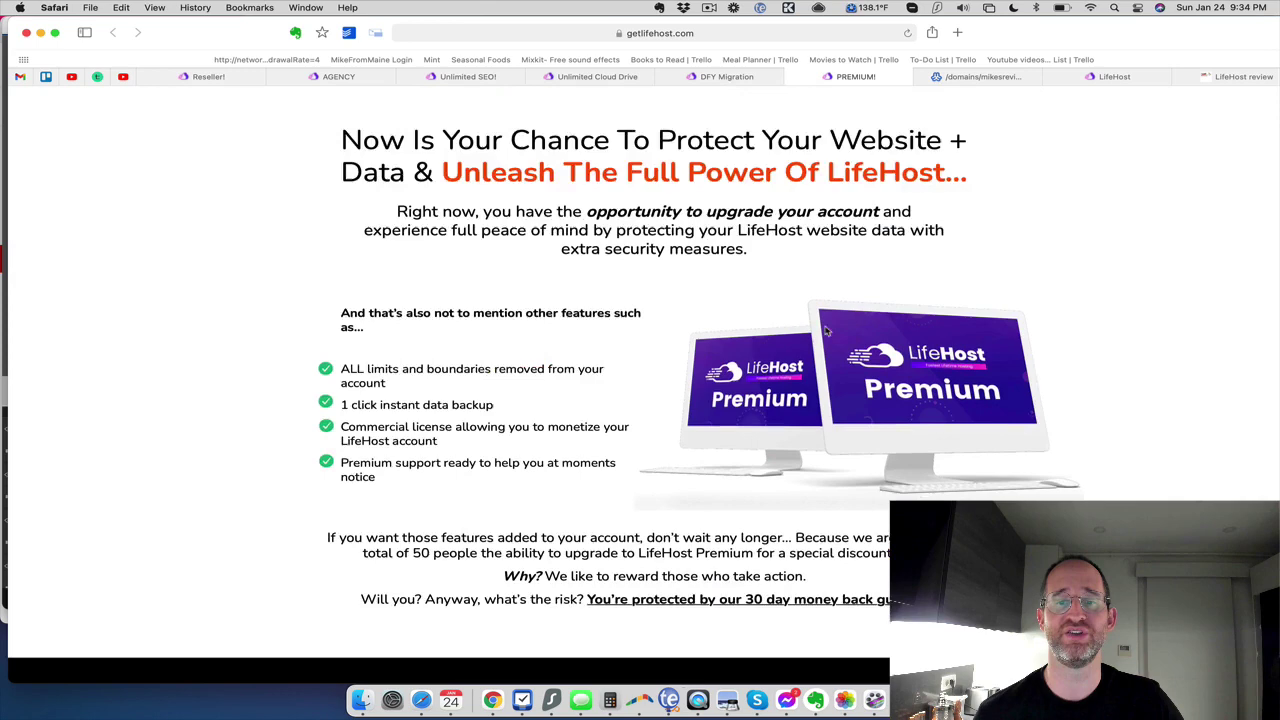
scroll(825, 331, down, 12)
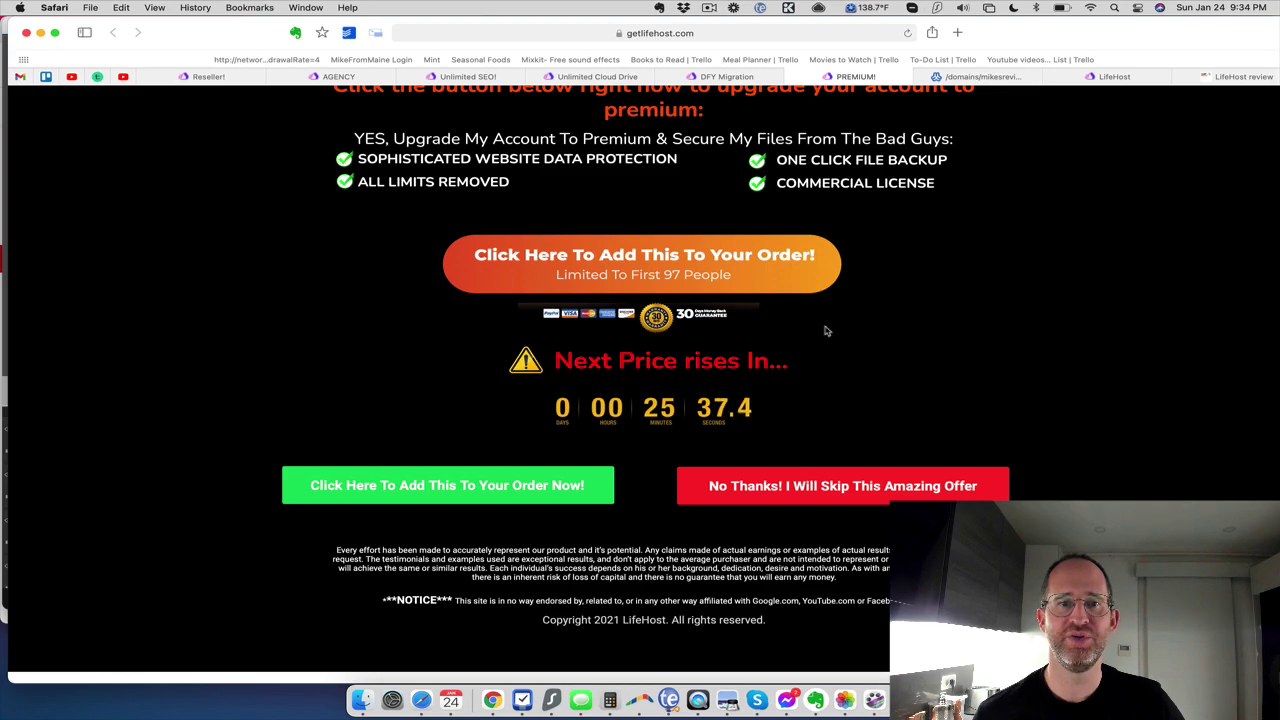
Scroll back up the Premium page, then move to the DFY Migration upsell page.
scroll(825, 331, up, 3)
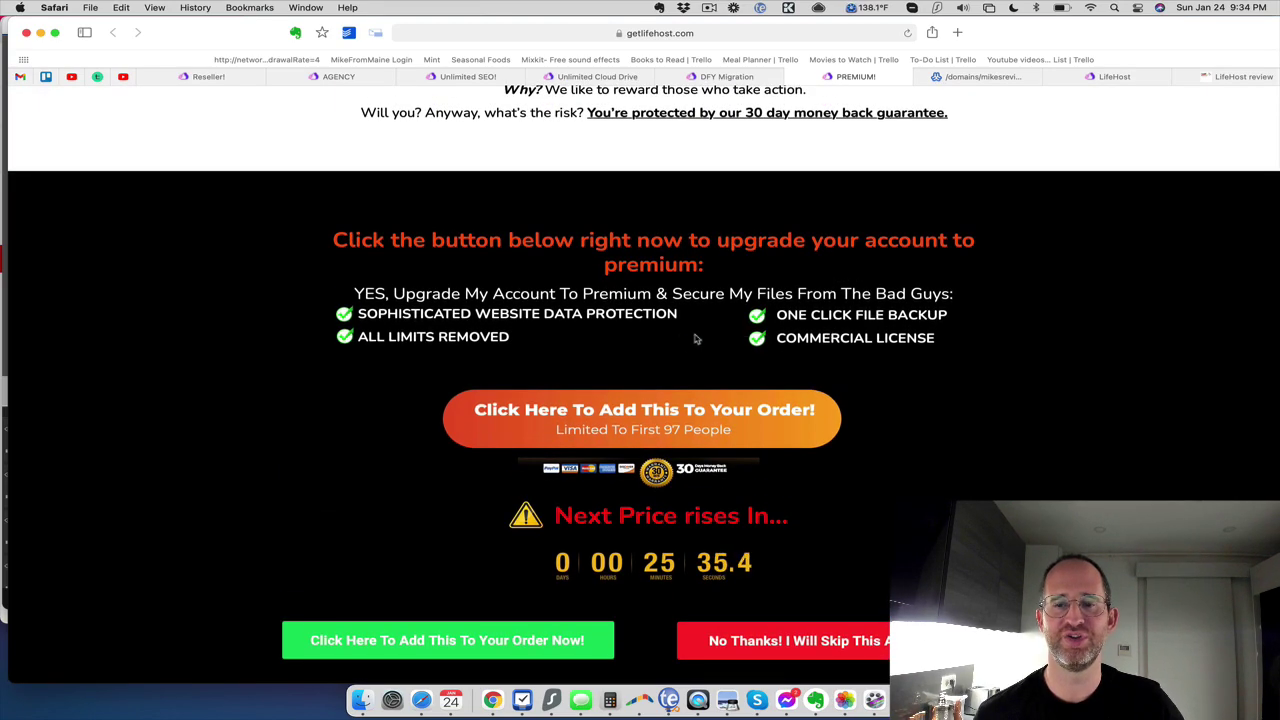
scroll(466, 337, up, 20)
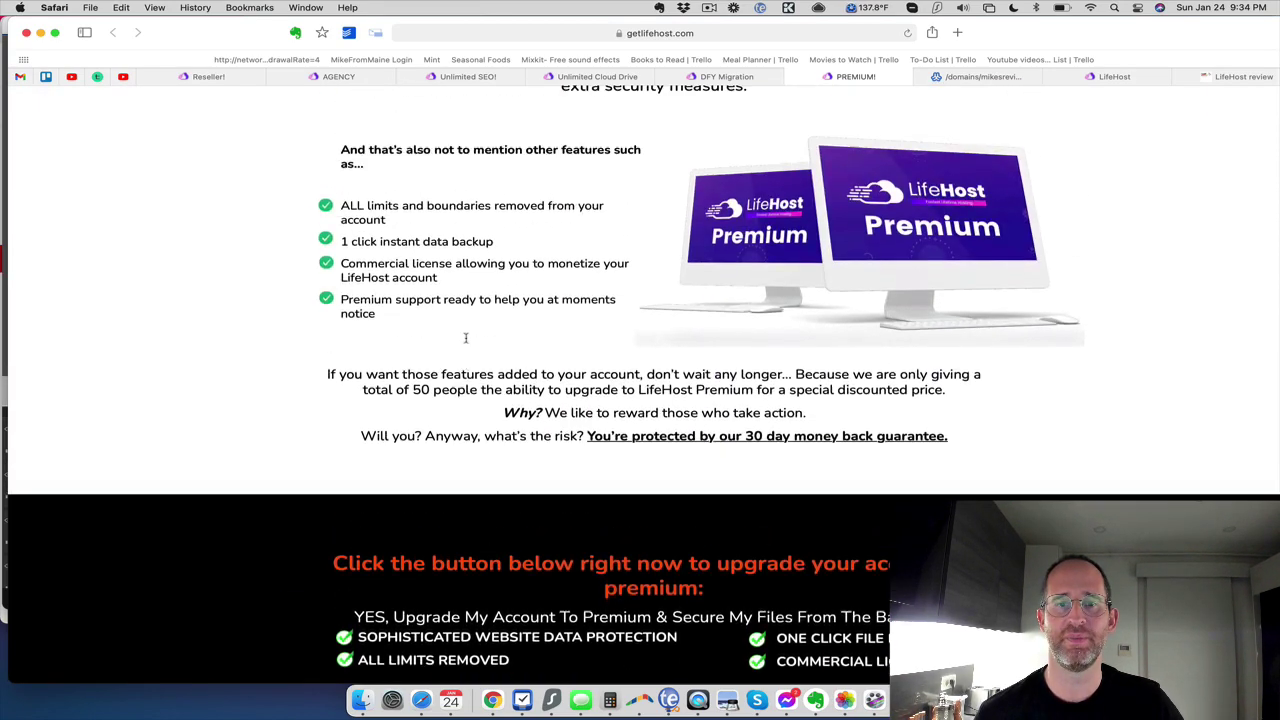
scroll(466, 335, up, 20)
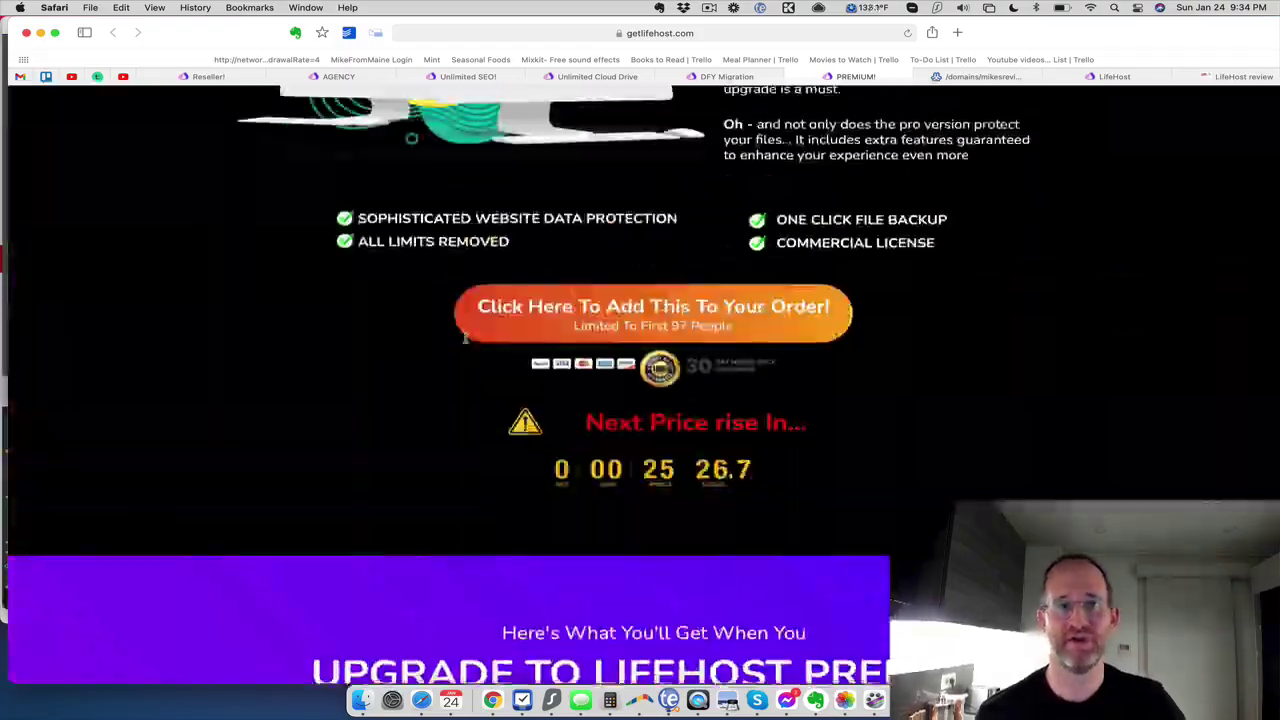
scroll(466, 337, up, 5)
scroll(466, 335, down, 20)
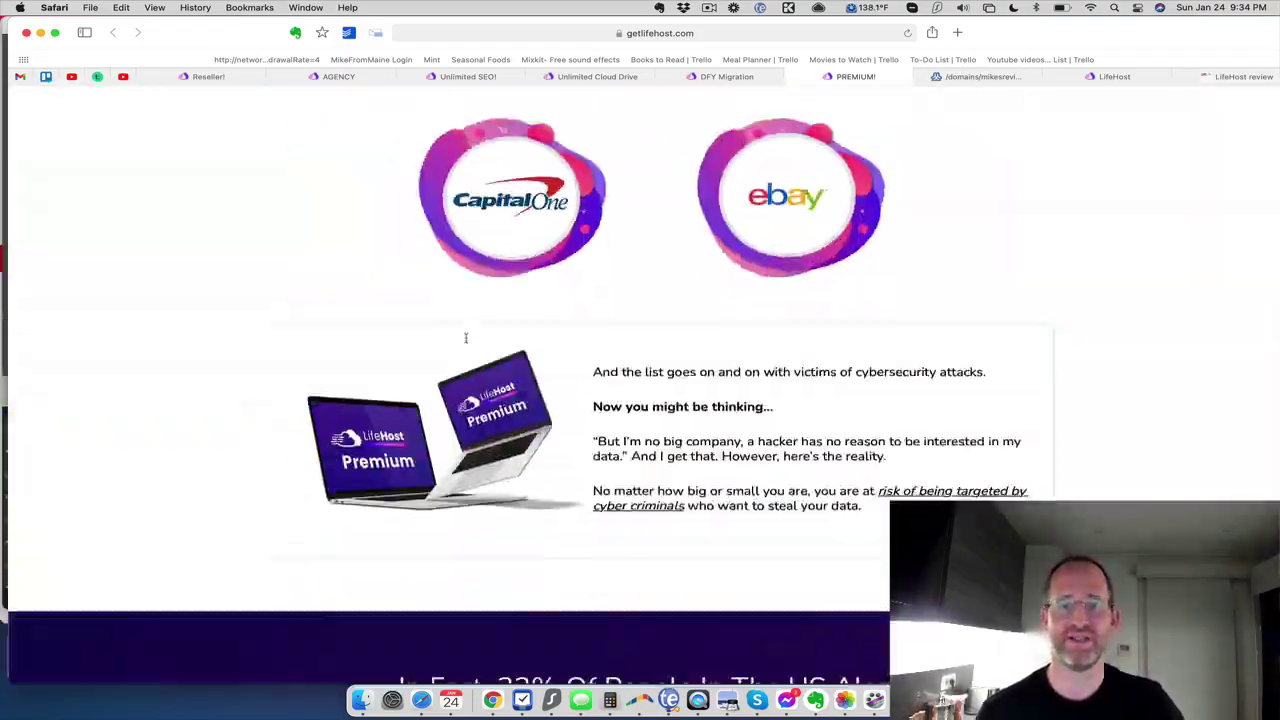
scroll(466, 337, down, 15)
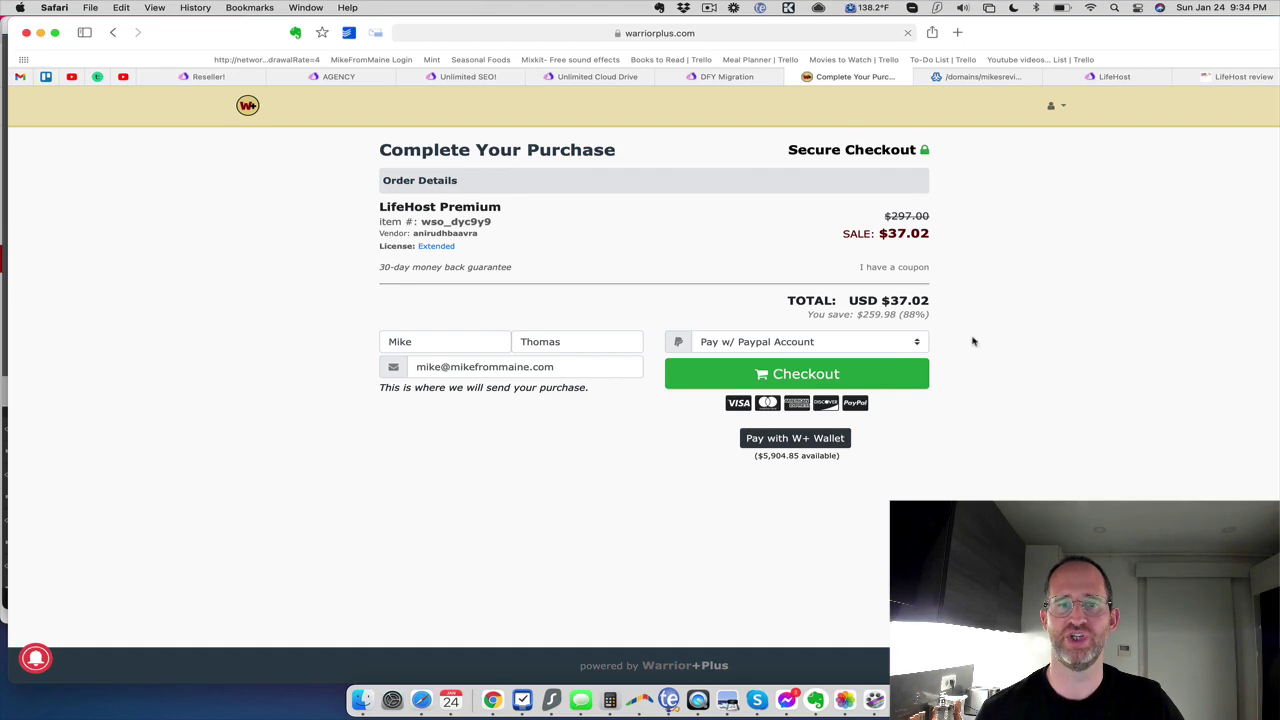
scroll(712, 246, left, 5)
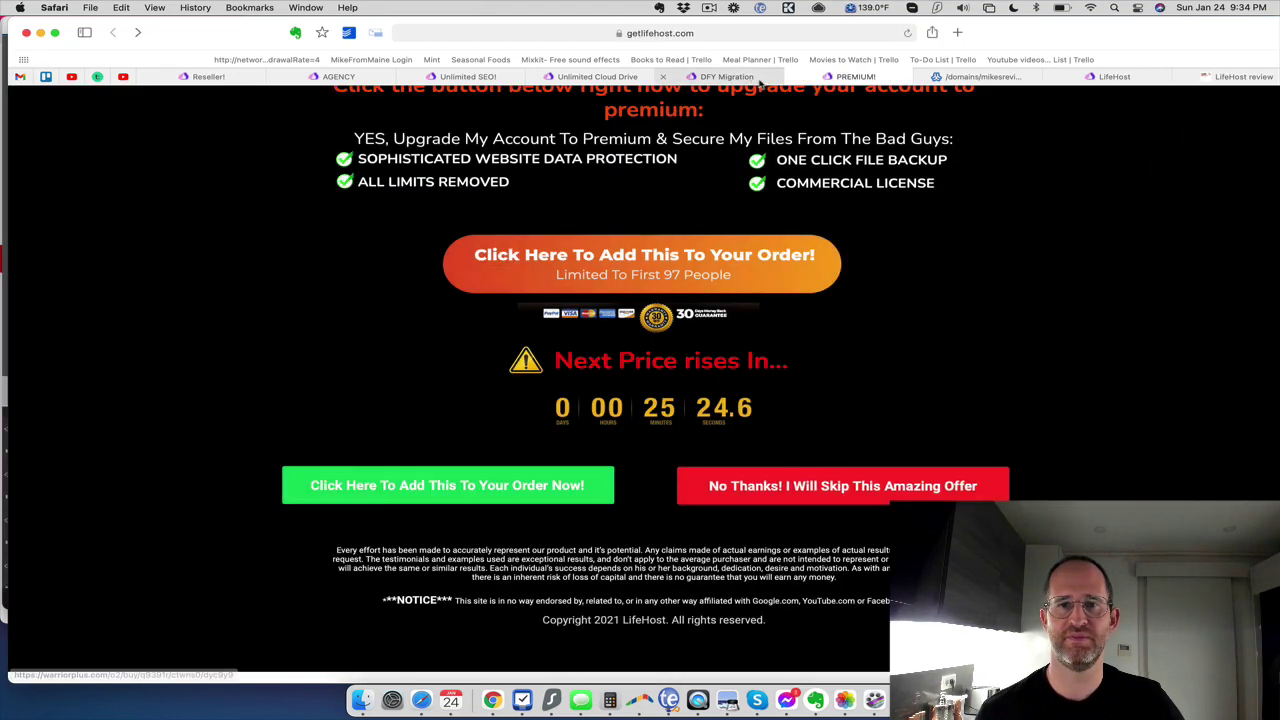
click(740, 77)
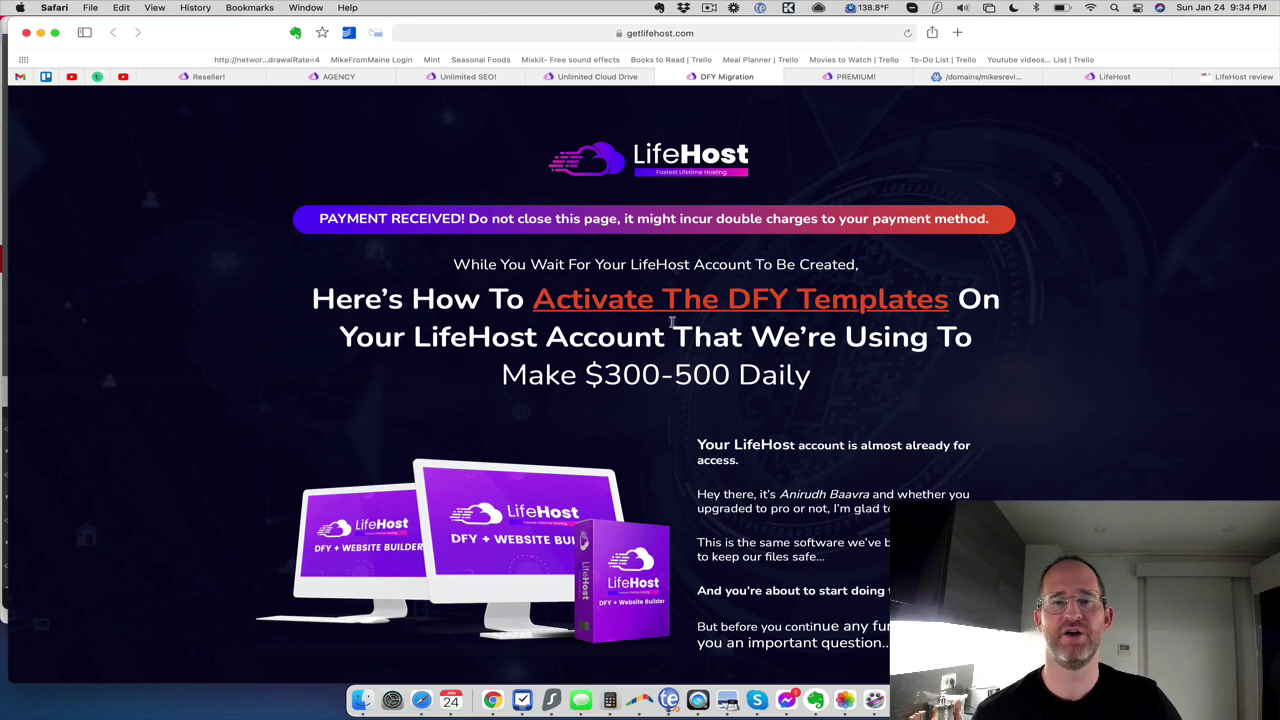
scroll(921, 320, down, 7)
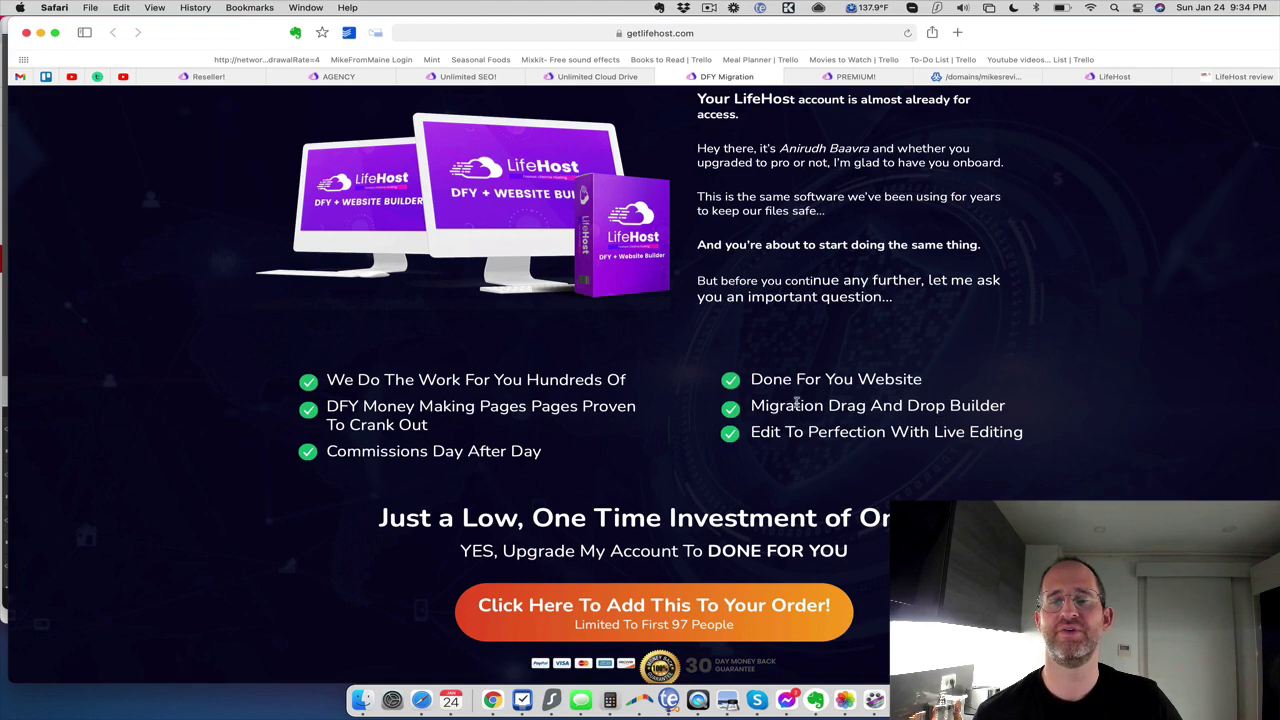
scroll(937, 398, down, 2)
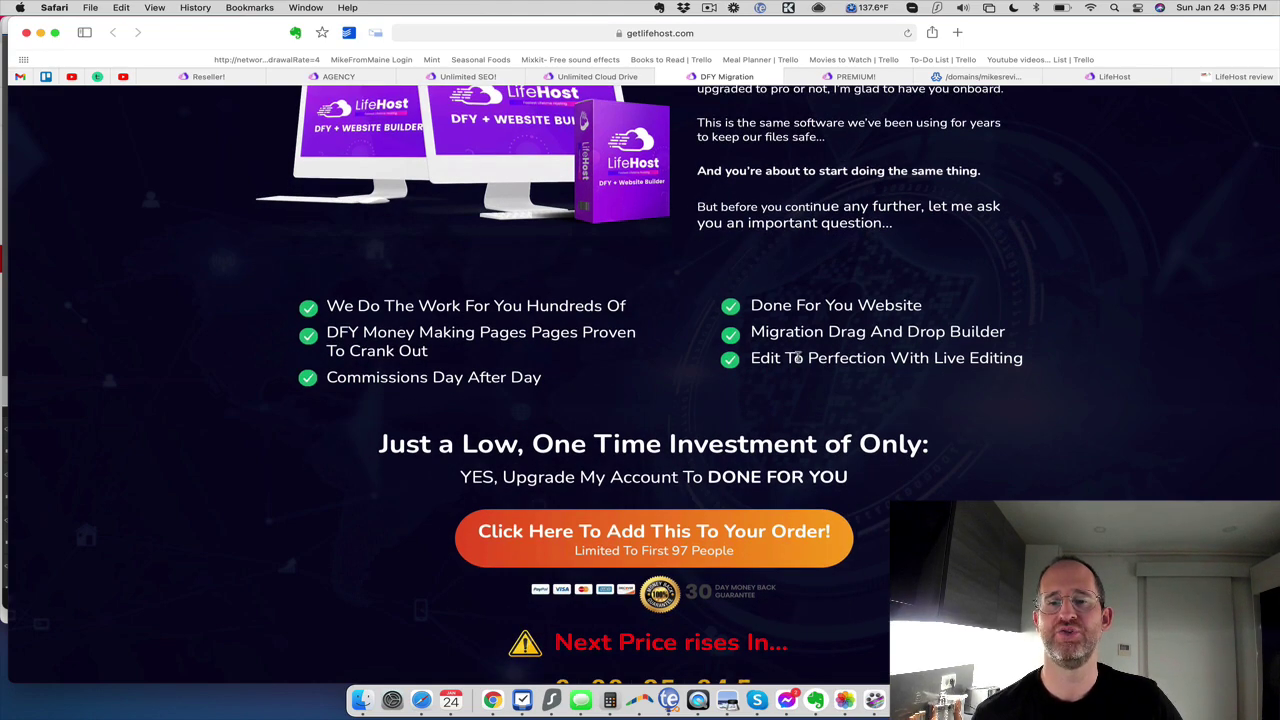
scroll(797, 358, down, 3)
scroll(717, 254, down, 20)
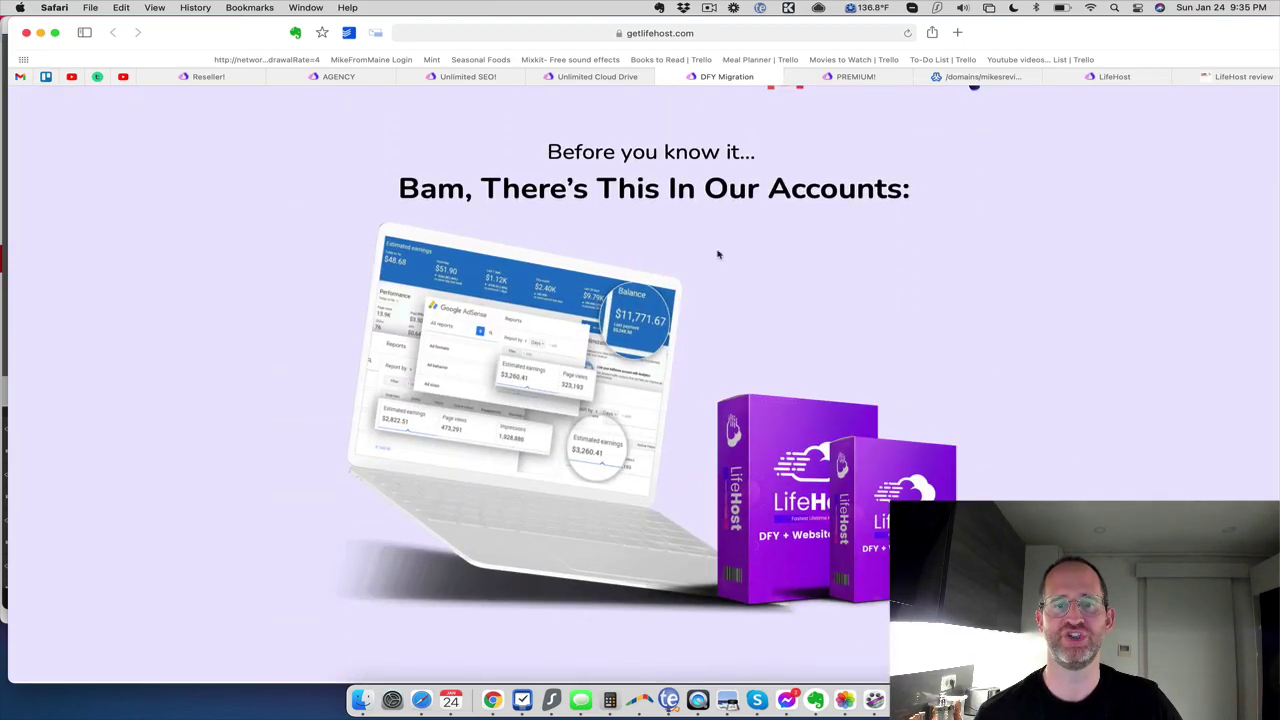
scroll(717, 254, down, 15)
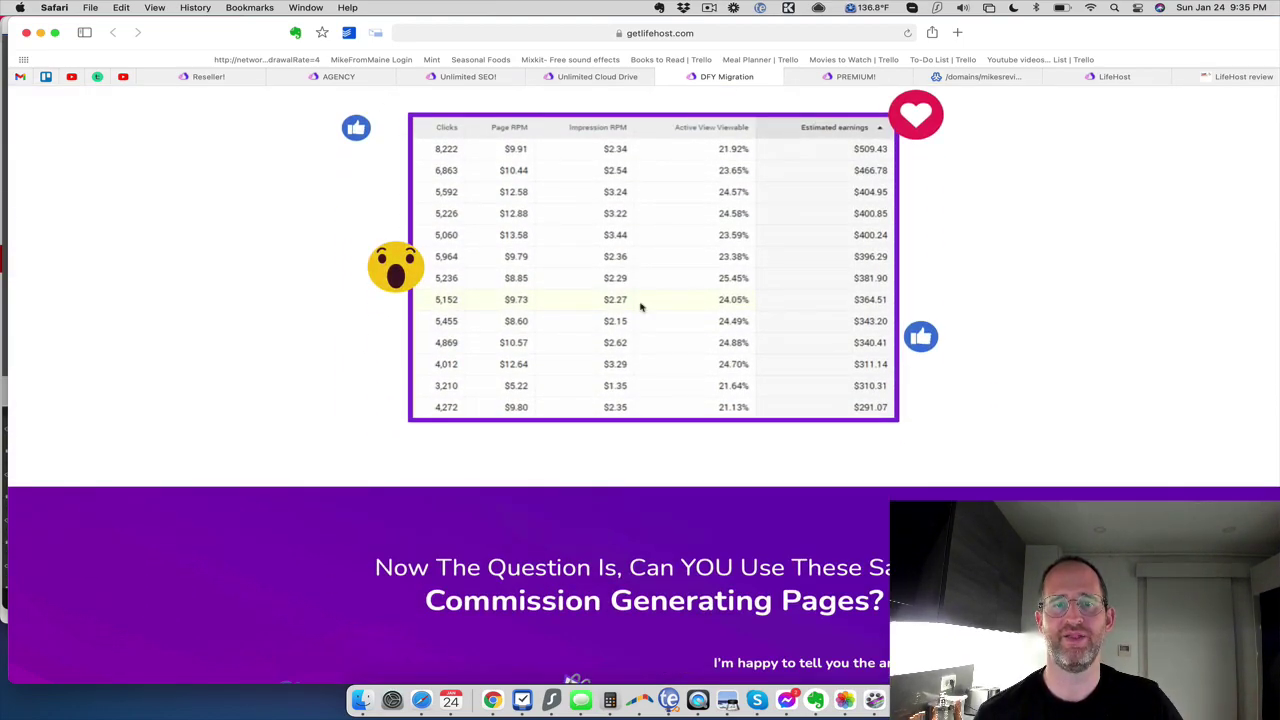
scroll(641, 307, down, 20)
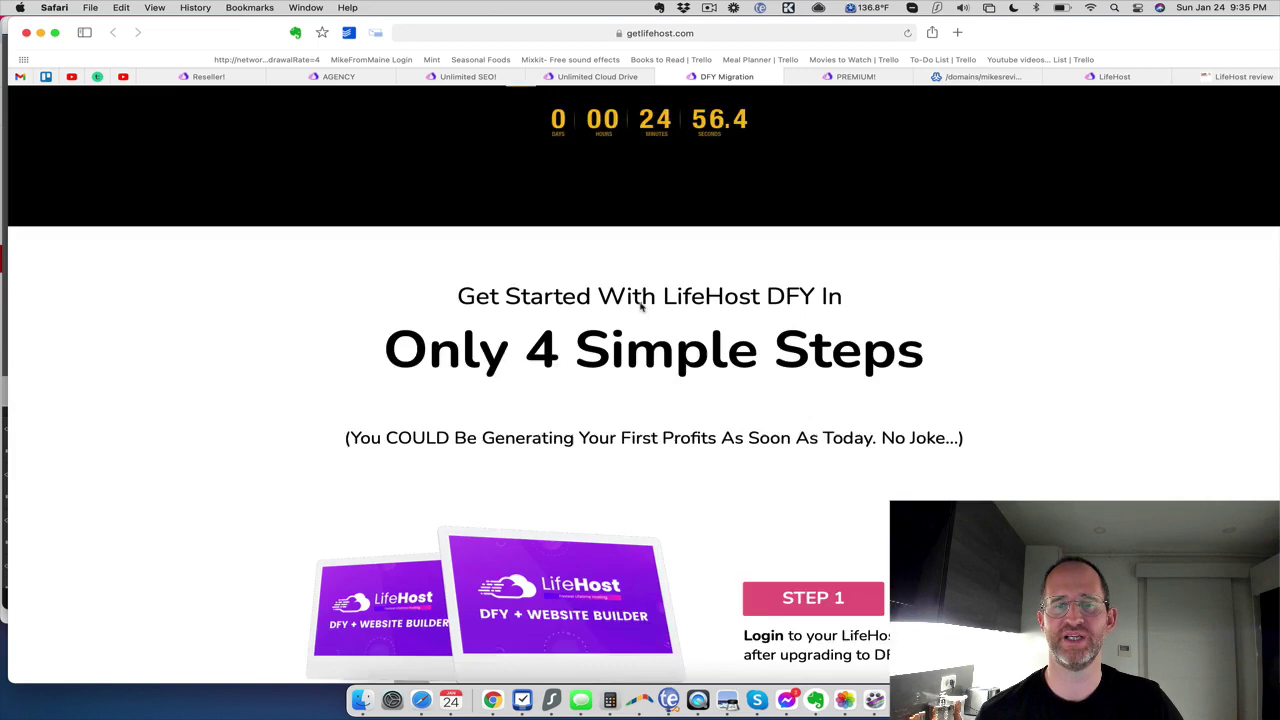
scroll(641, 307, down, 10)
scroll(641, 307, up, 4)
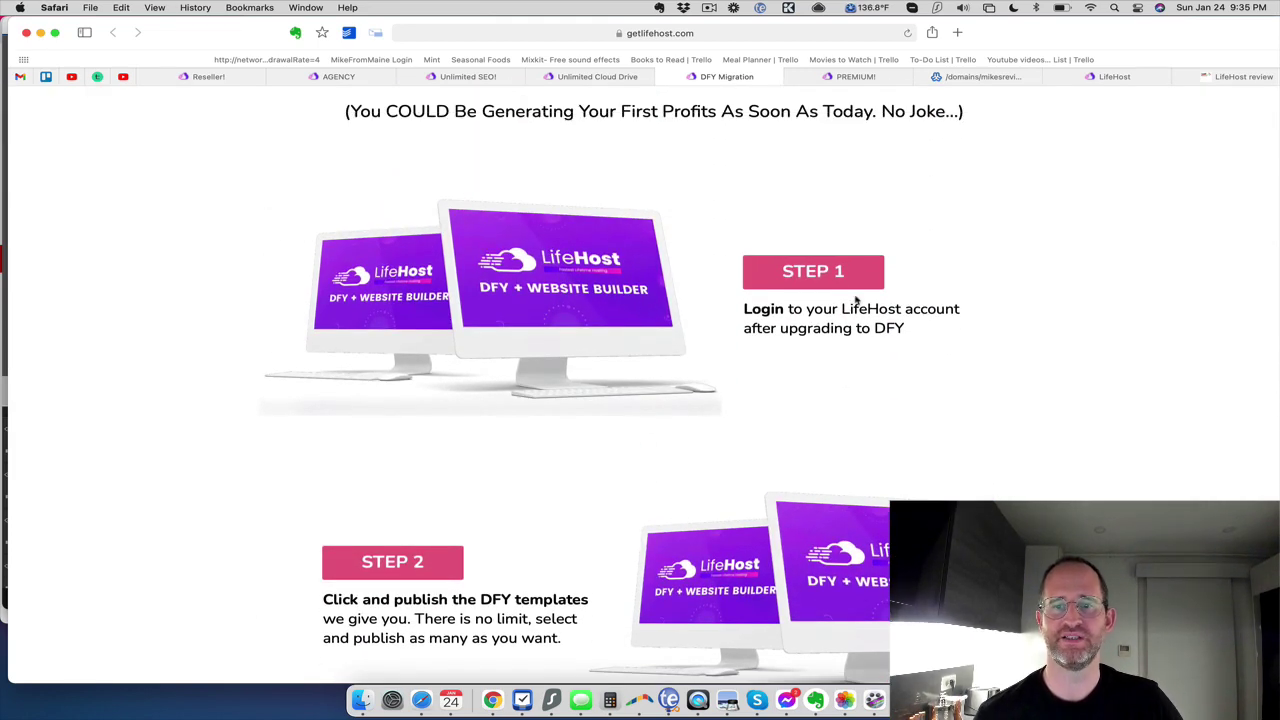
scroll(918, 298, down, 5)
scroll(750, 300, down, 4)
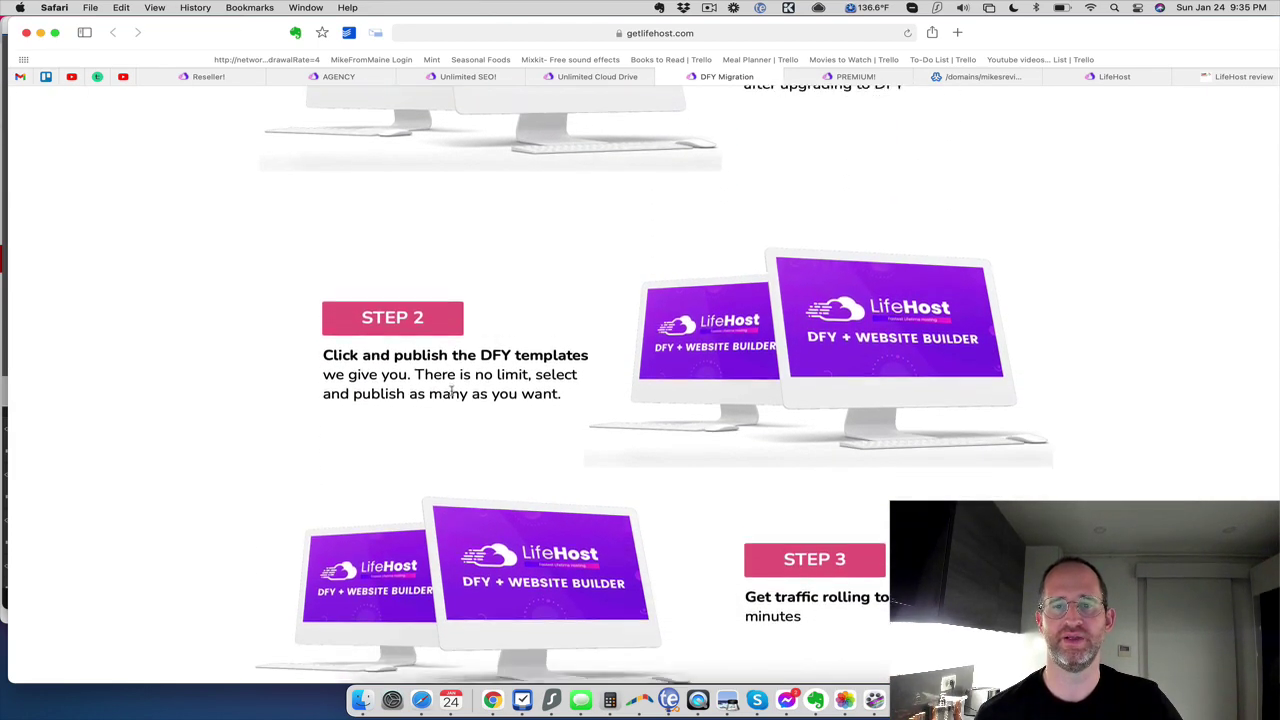
scroll(750, 300, down, 4)
scroll(643, 343, down, 8)
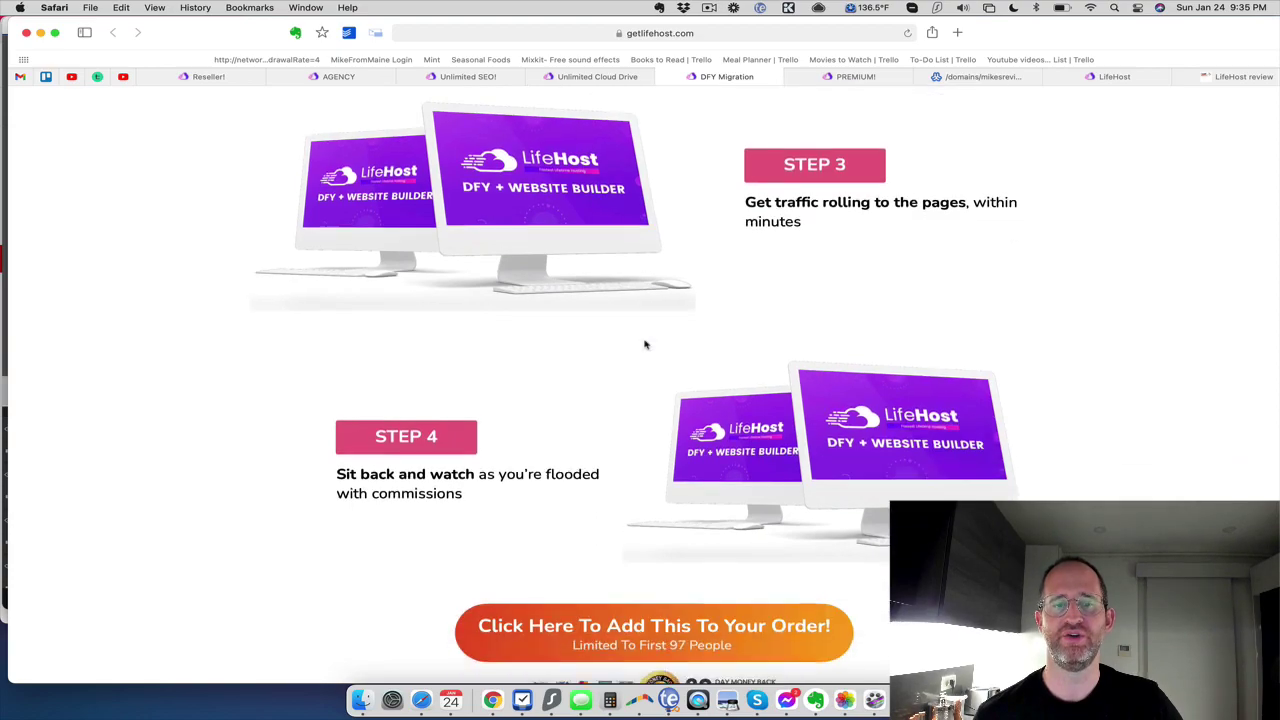
scroll(645, 344, down, 20)
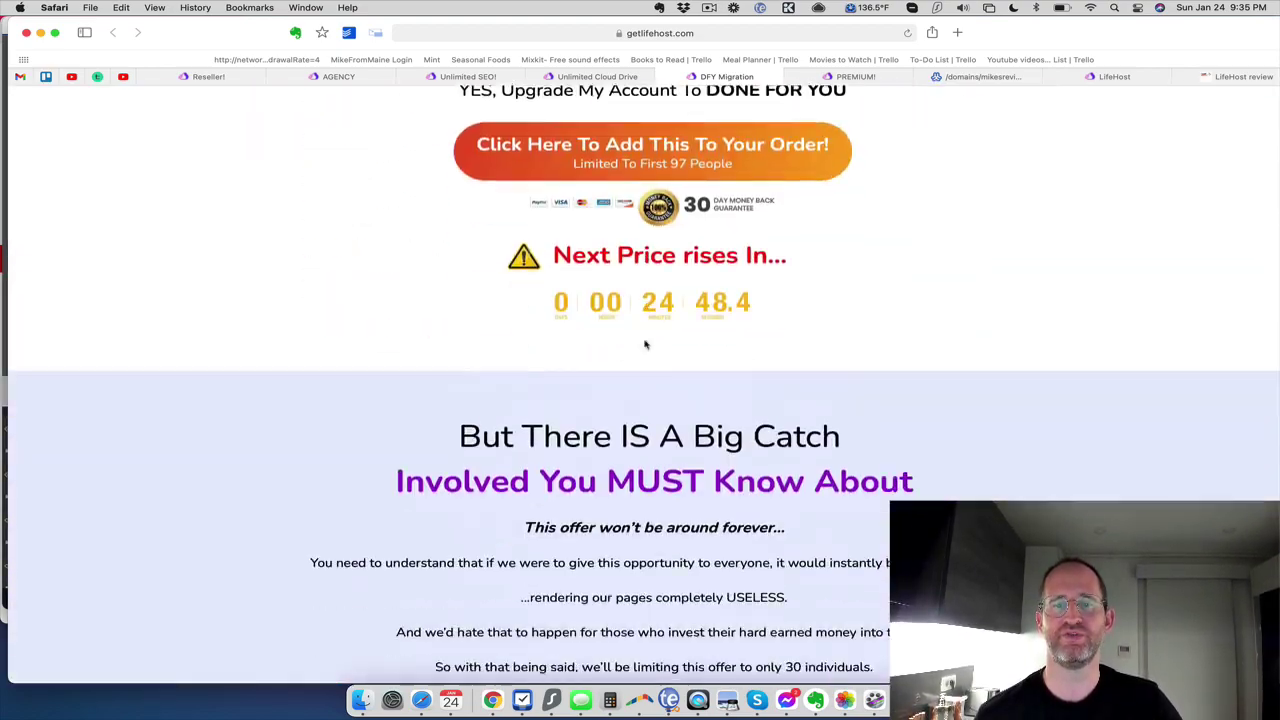
scroll(645, 344, down, 3)
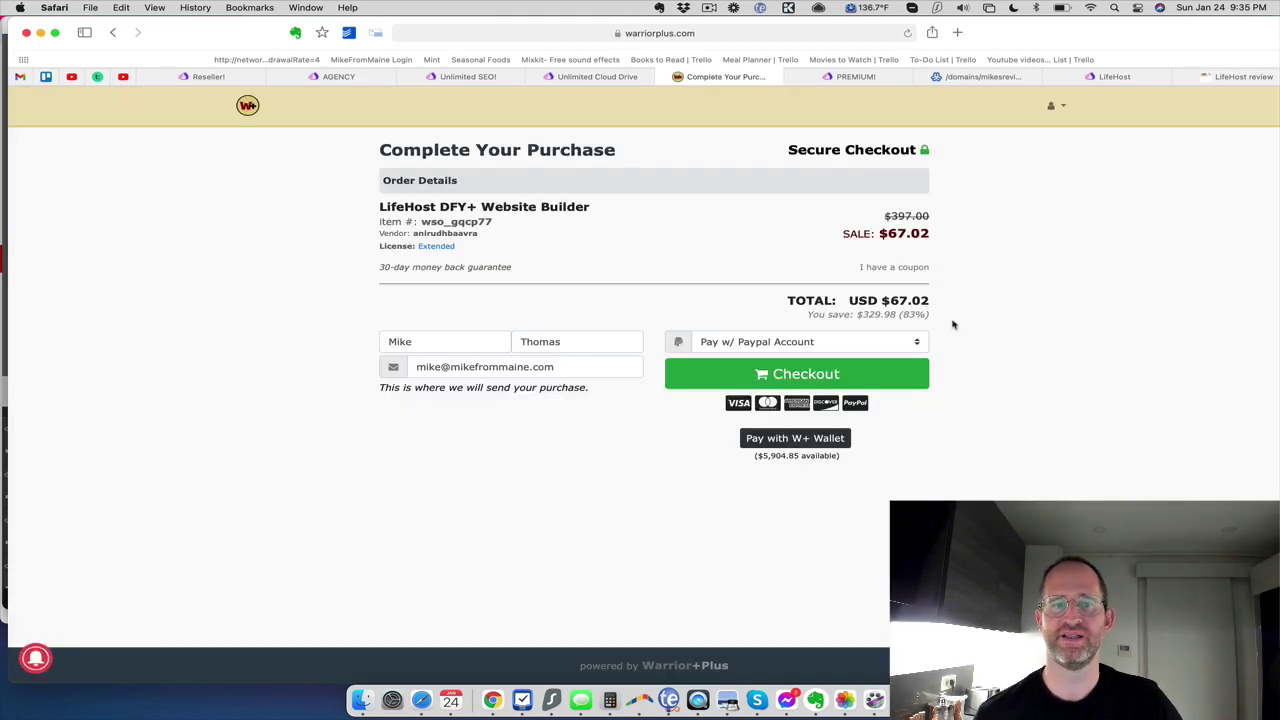
scroll(953, 324, left, 5)
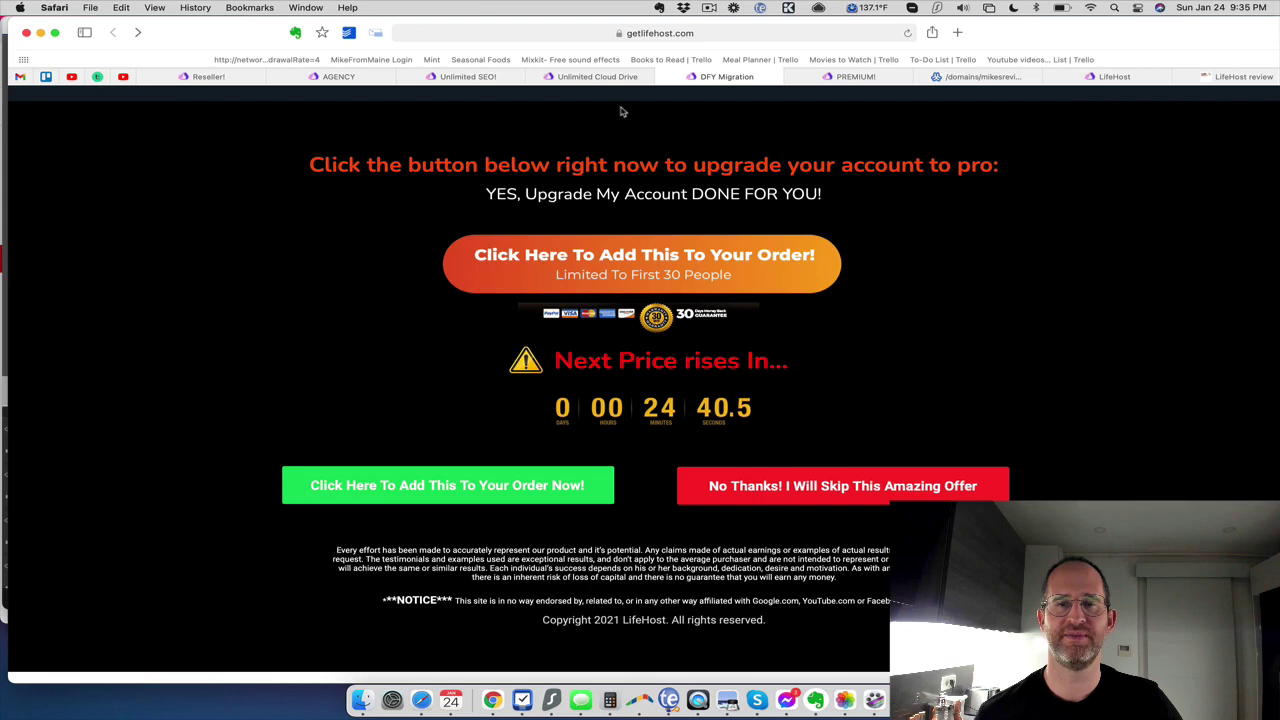
Scroll the Unlimited Cloud Drive upsell, preview its $37.02 checkout, then go back to the sales page.
click(605, 78)
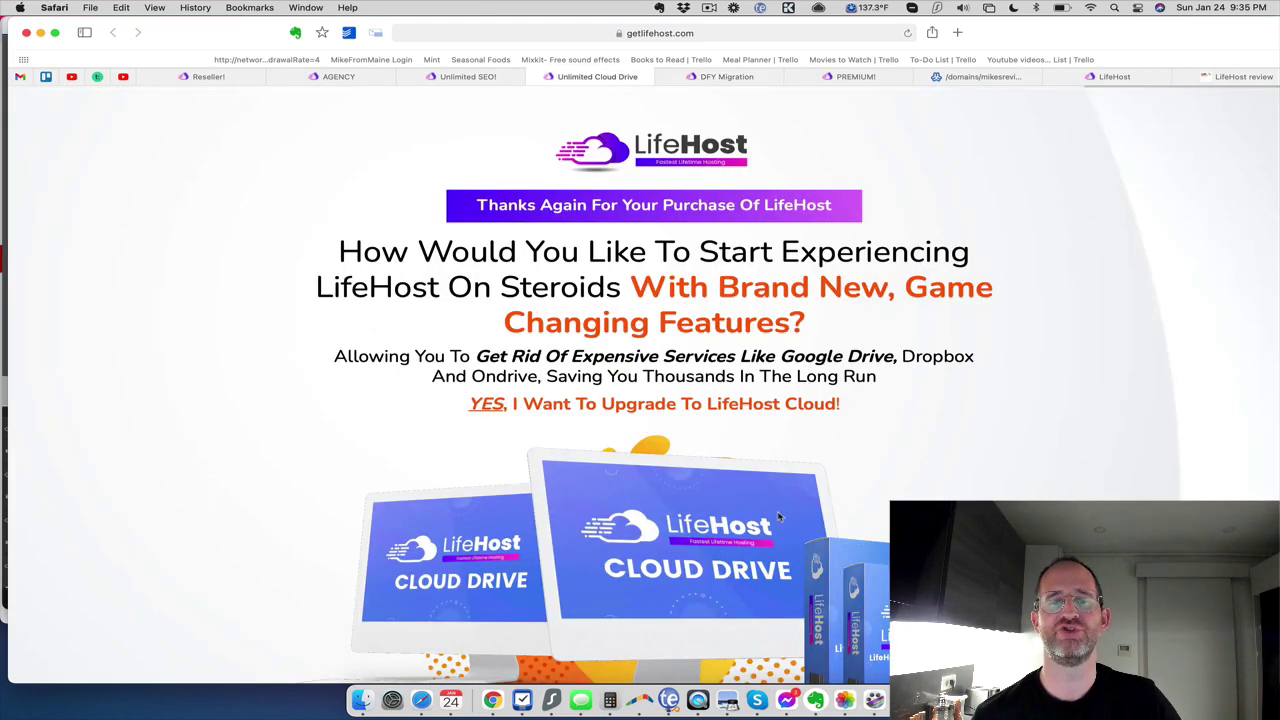
scroll(779, 516, down, 10)
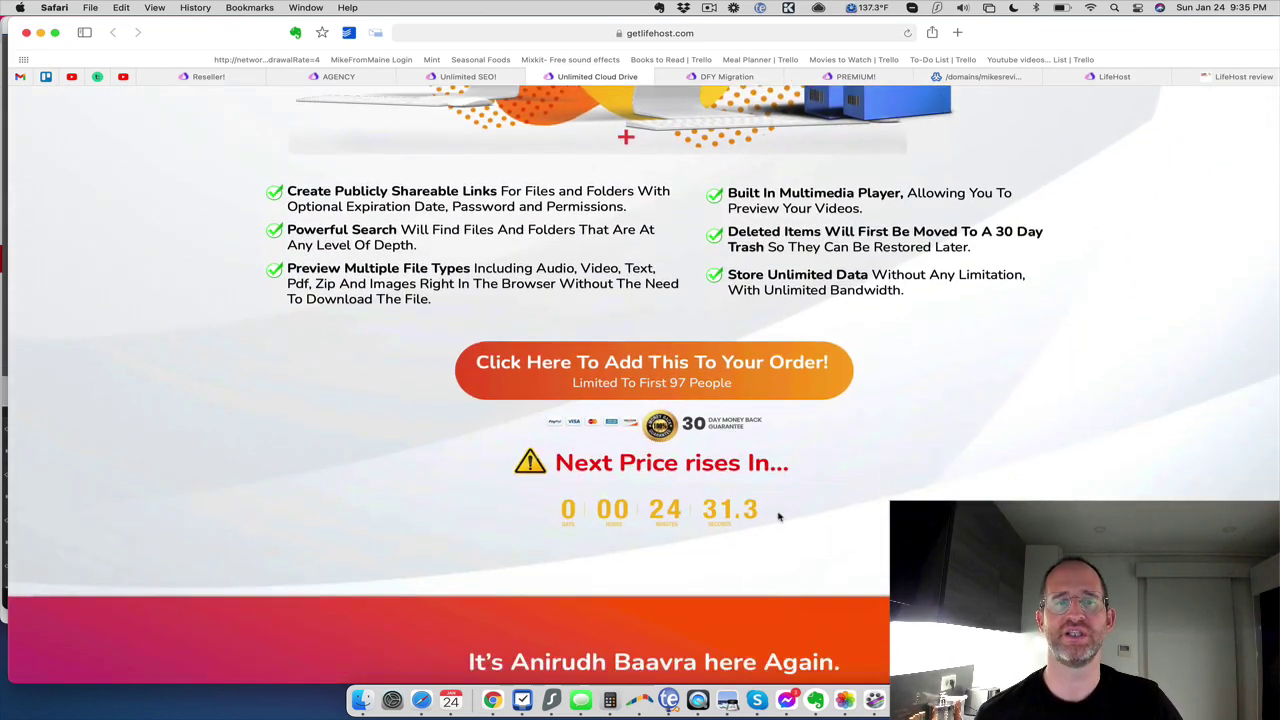
scroll(779, 516, down, 1)
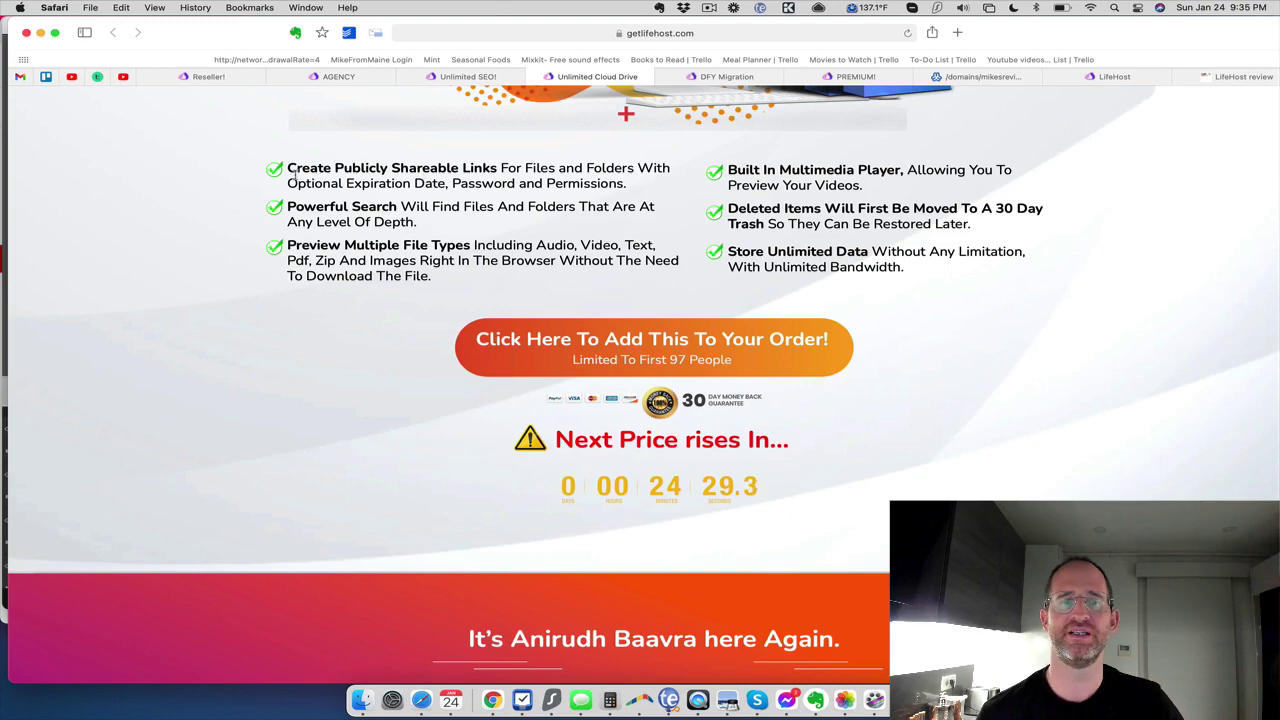
scroll(971, 183, down, 15)
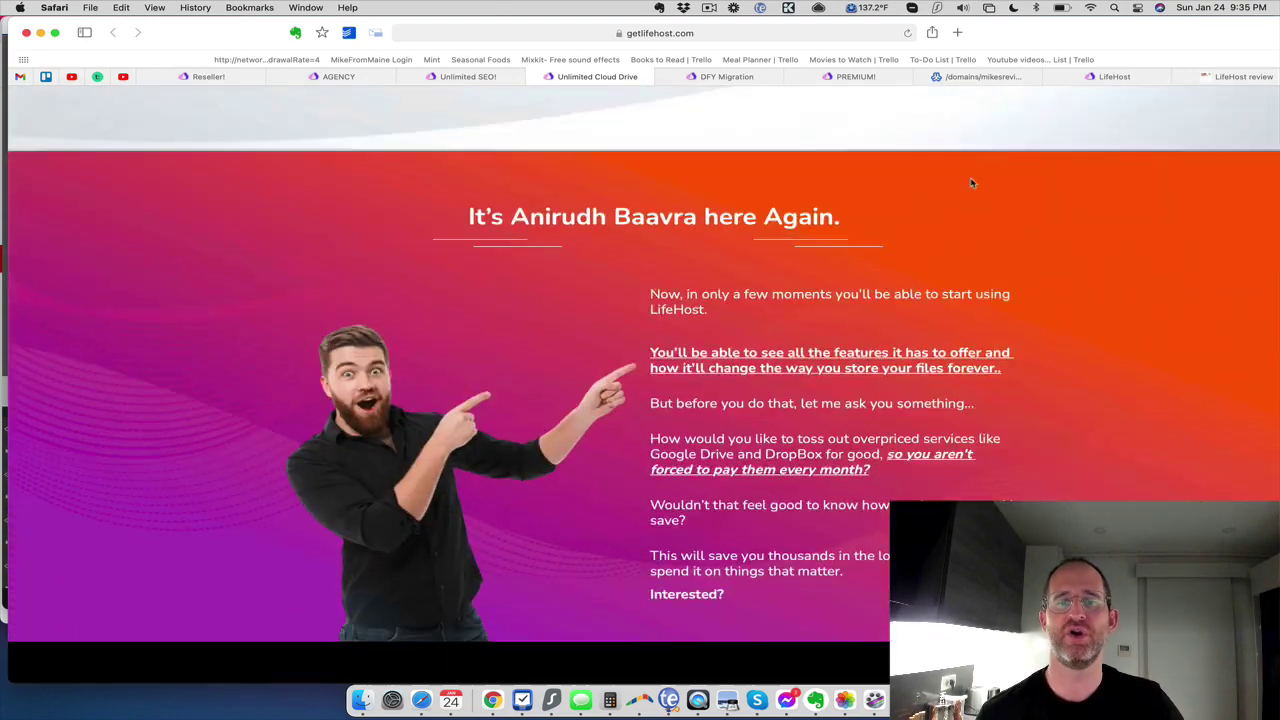
scroll(971, 183, down, 6)
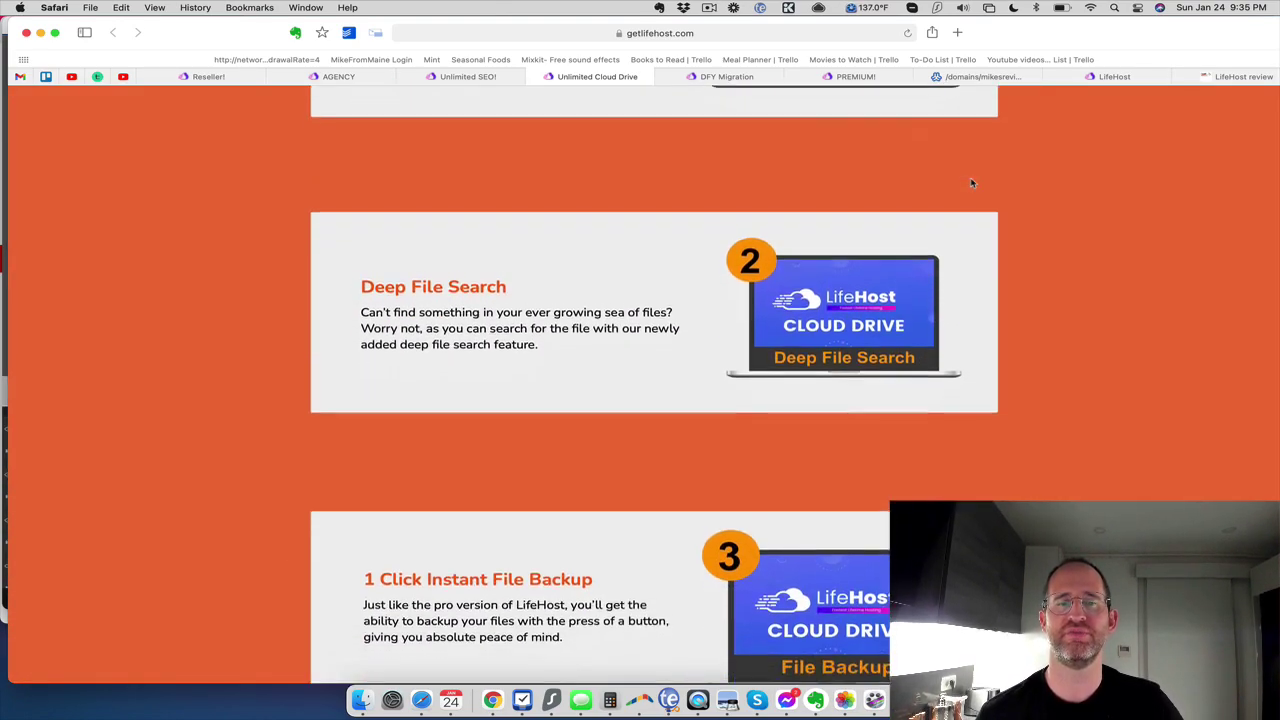
scroll(971, 183, down, 8)
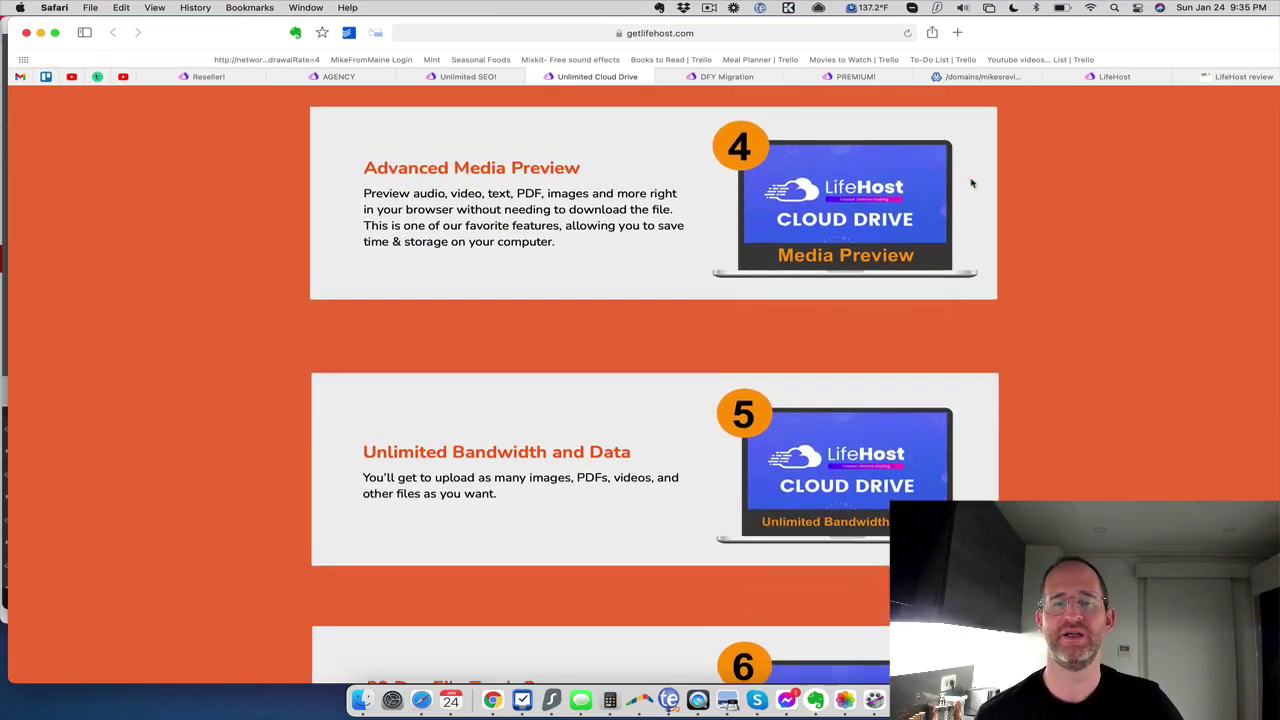
scroll(971, 183, down, 15)
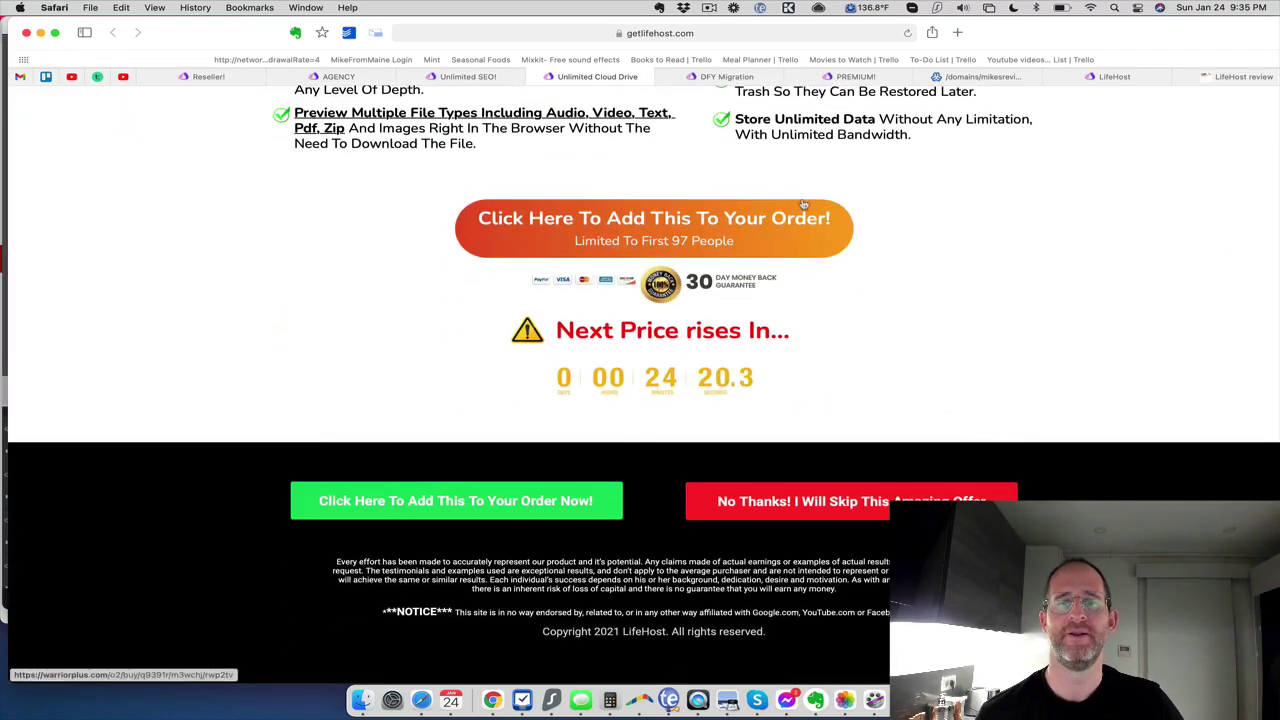
click(803, 204)
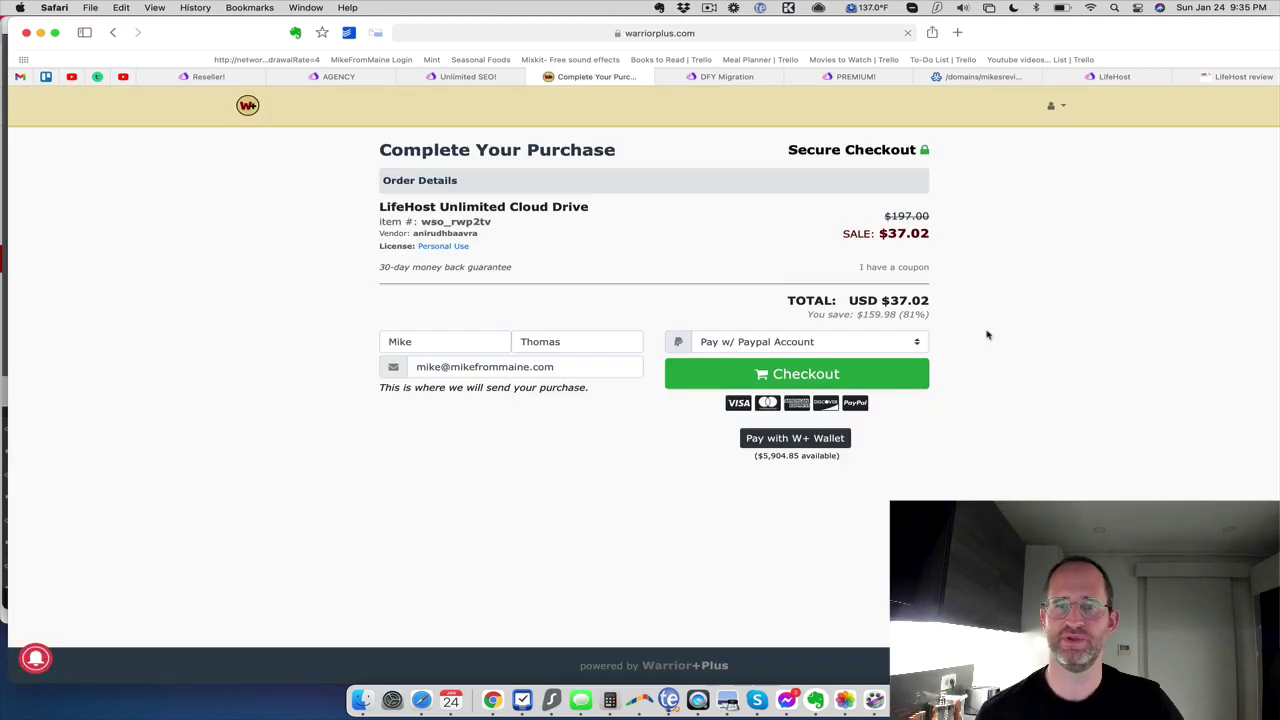
key(super+bracketleft)
Switch to the 'Unlimited SEO!' tab and scroll down the Life SEO Unlimited upsell page.
click(462, 77)
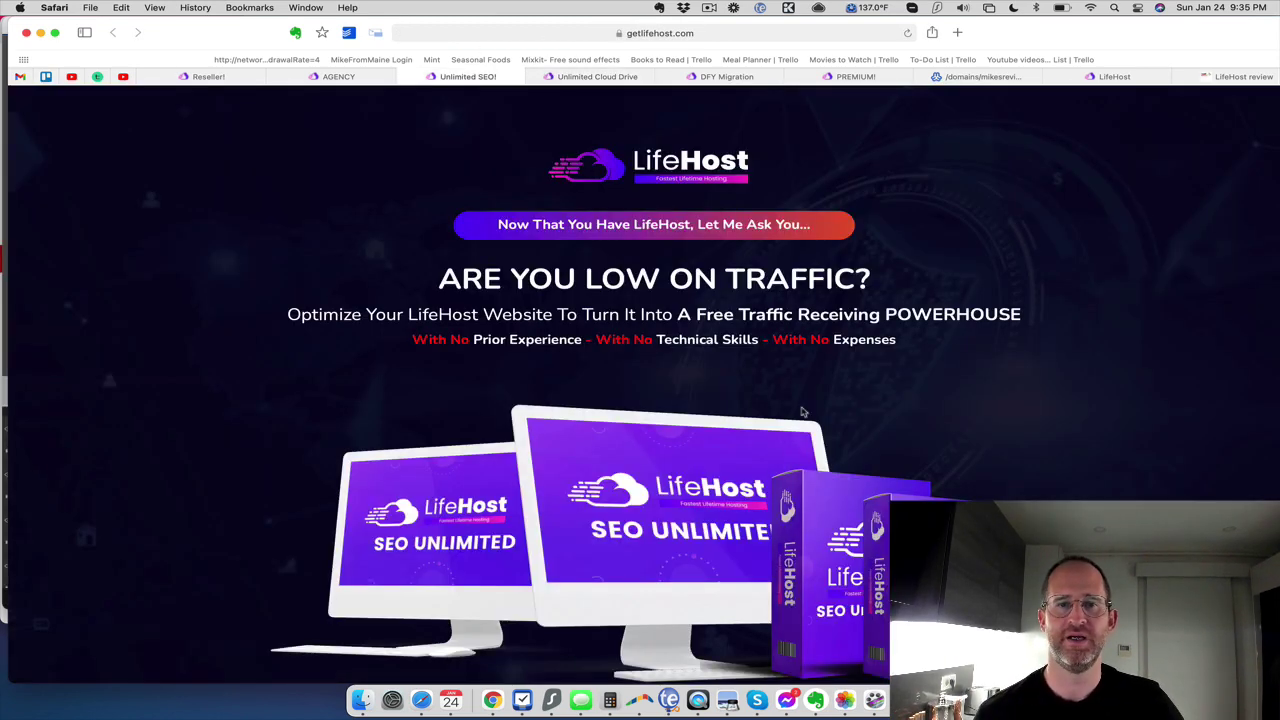
scroll(802, 411, down, 3)
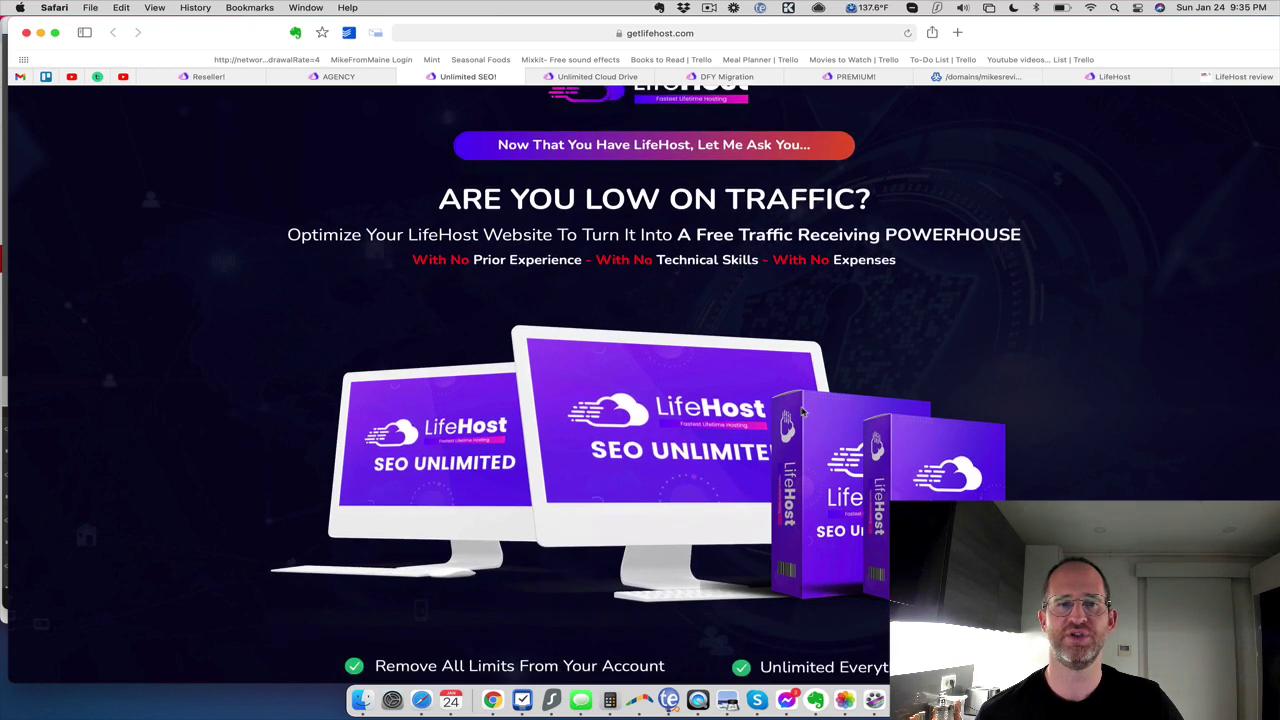
scroll(640, 354, down, 1)
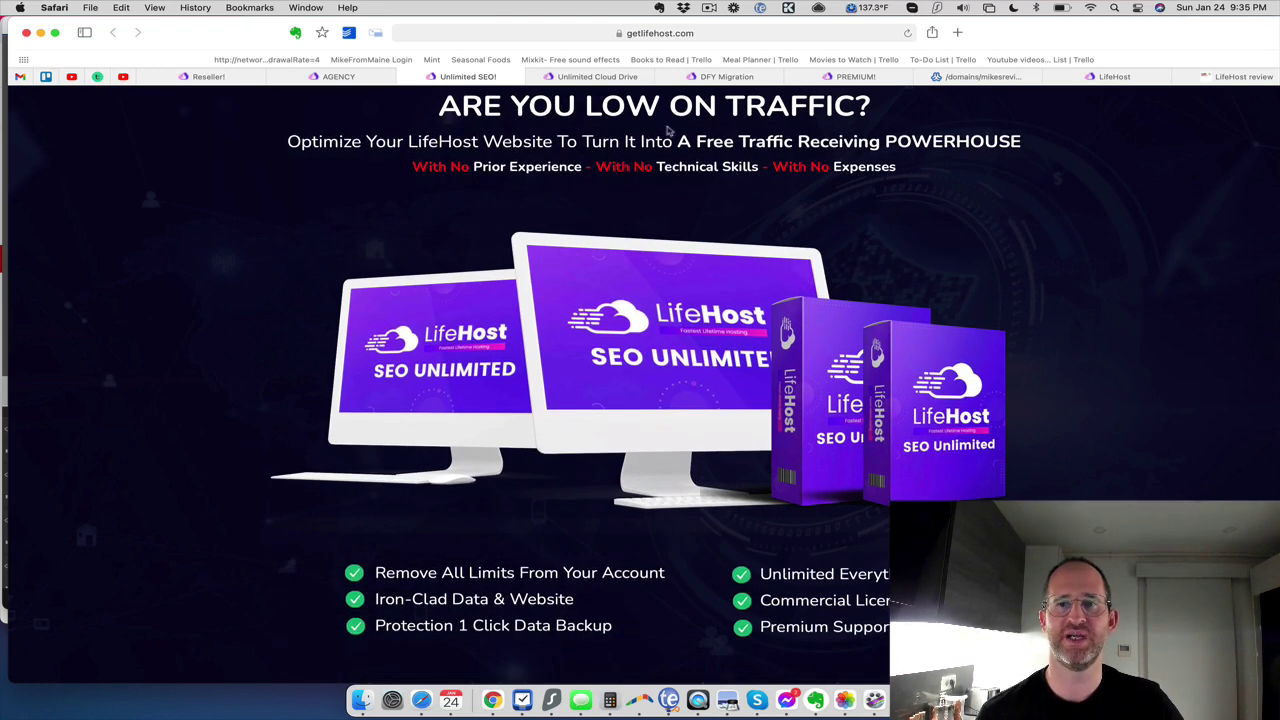
scroll(690, 395, down, 4)
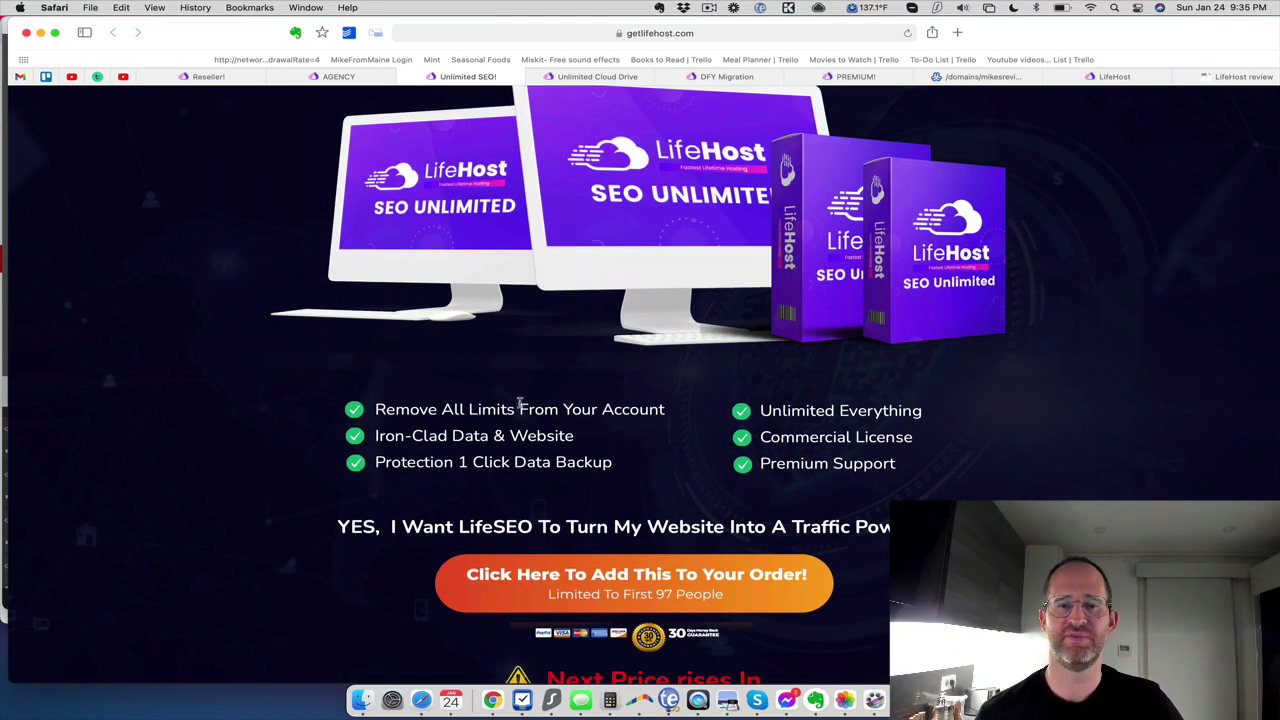
scroll(912, 403, down, 15)
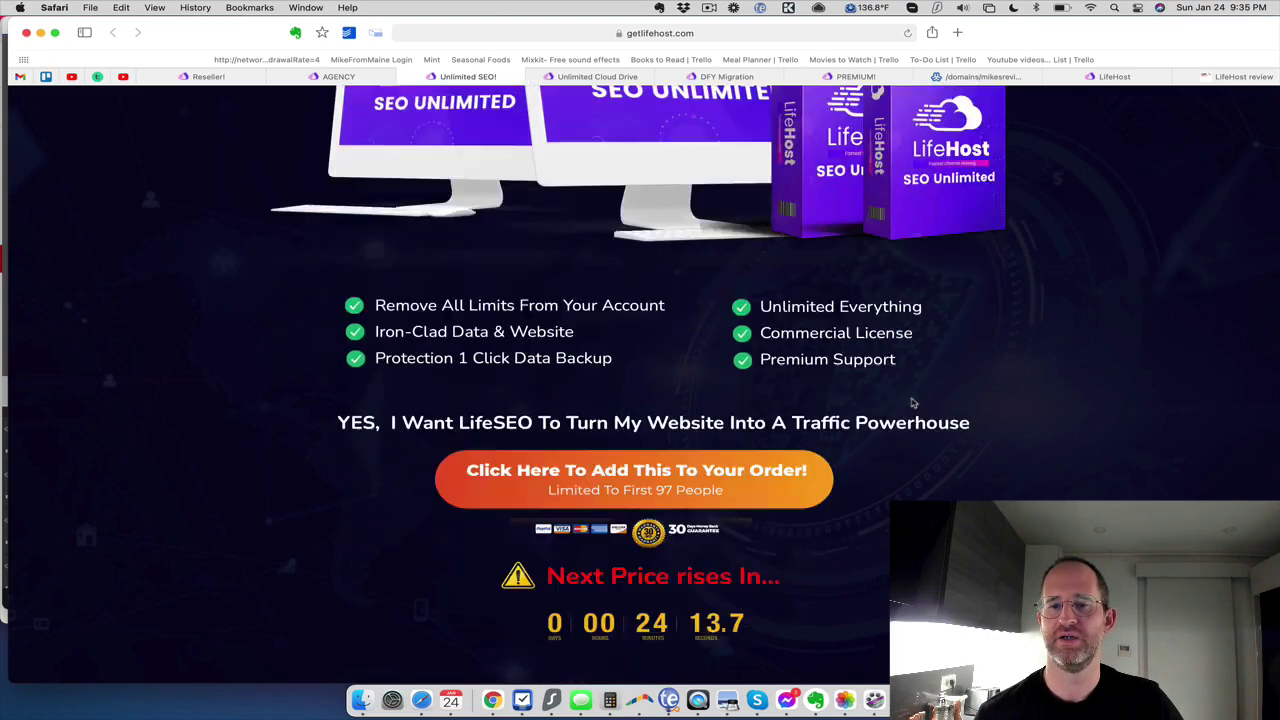
scroll(912, 403, down, 20)
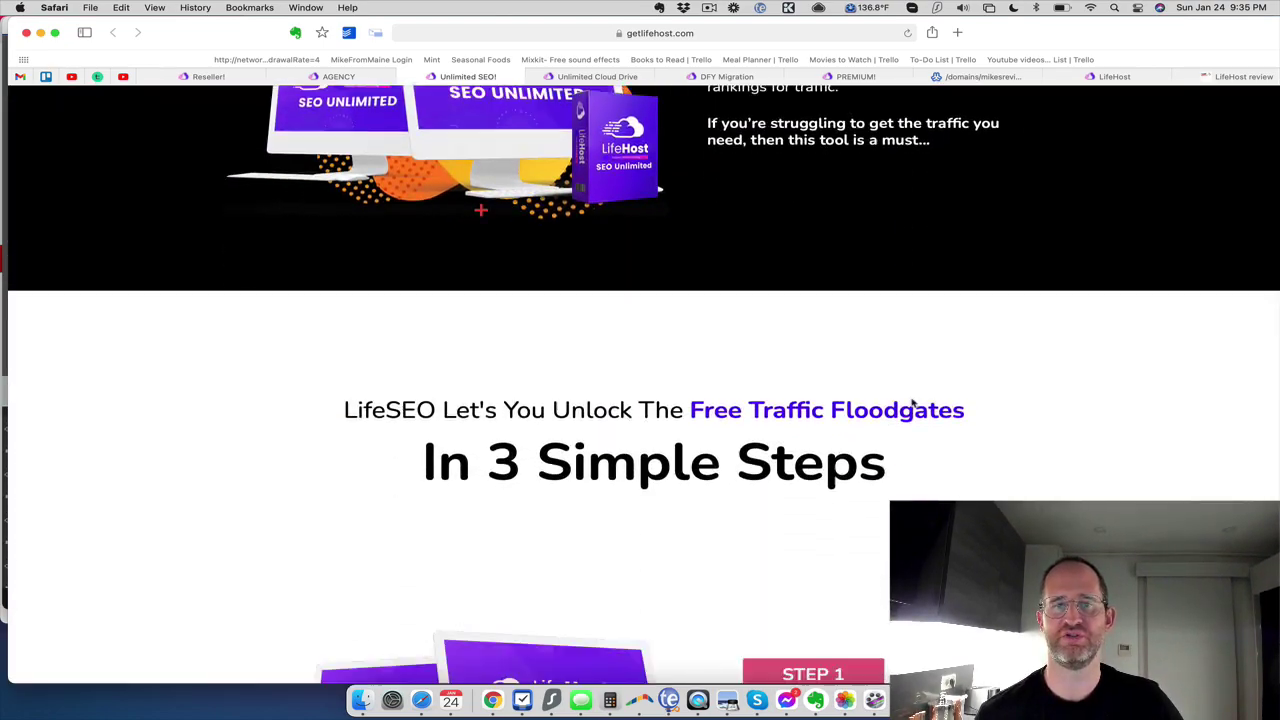
scroll(912, 403, down, 20)
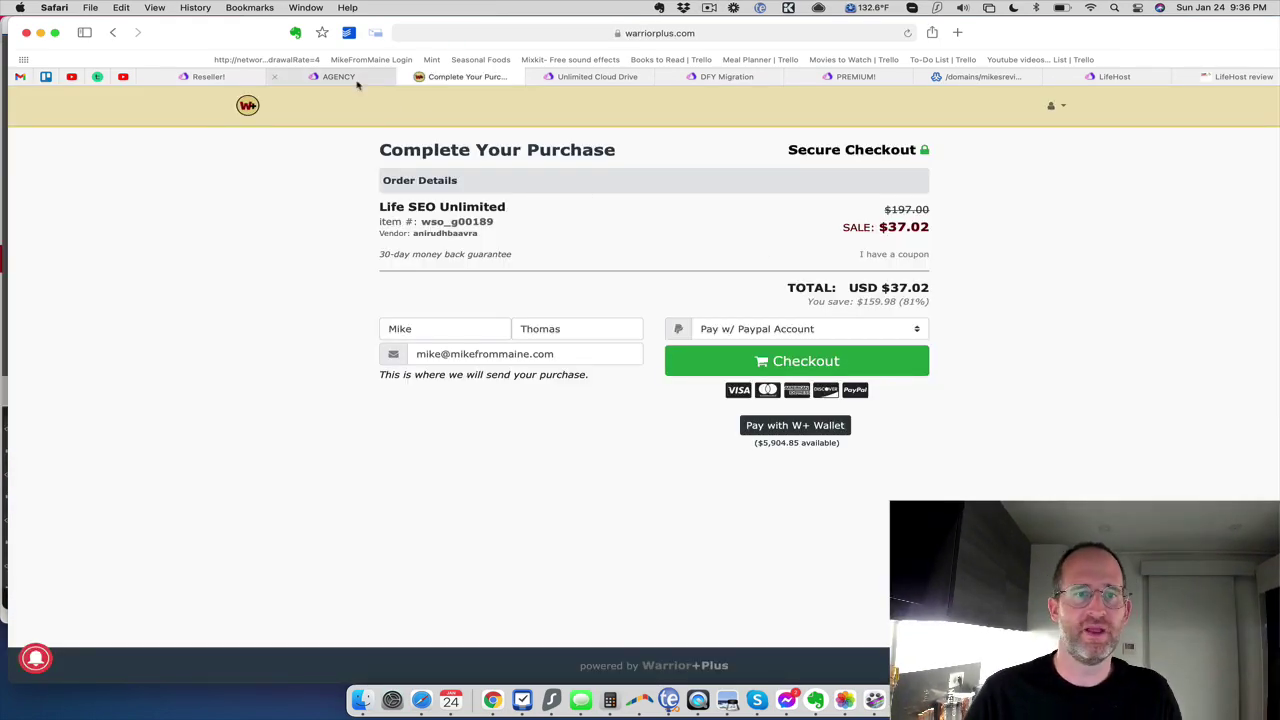
Switch to the AGENCY tab and scroll through the LifeHost Agency upsell and its $197.02 checkout.
click(340, 77)
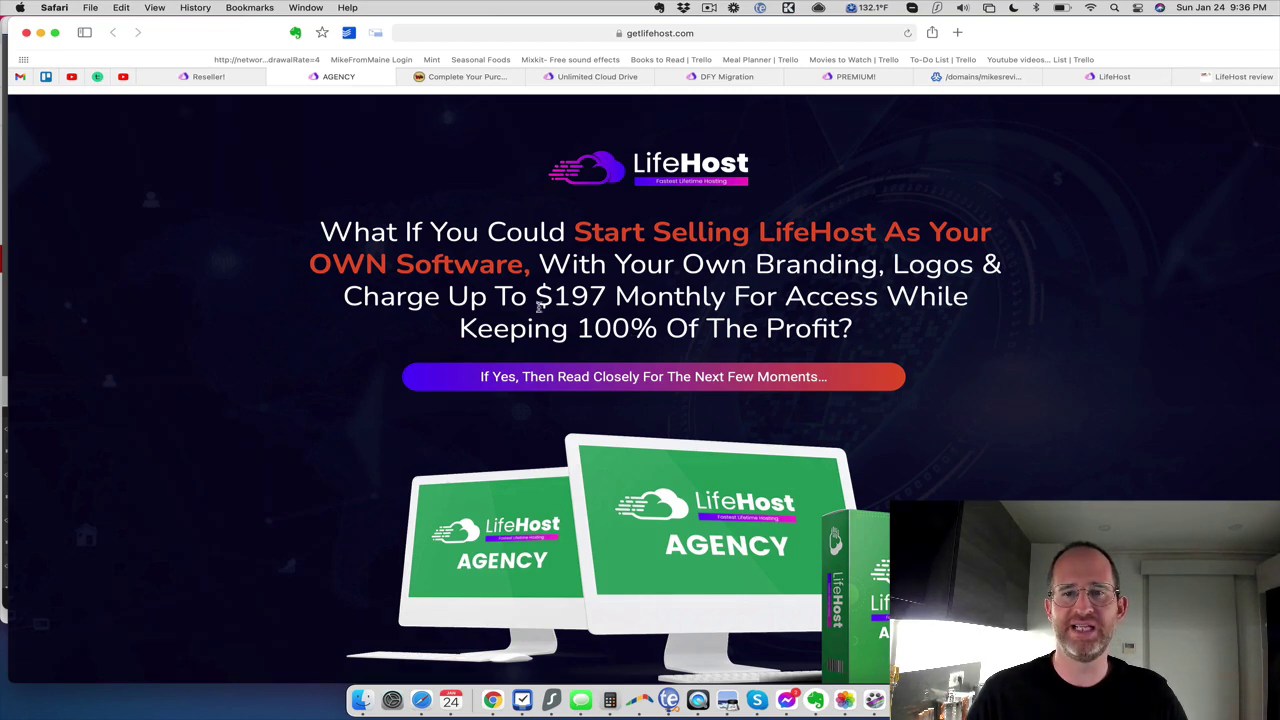
scroll(566, 232, down, 5)
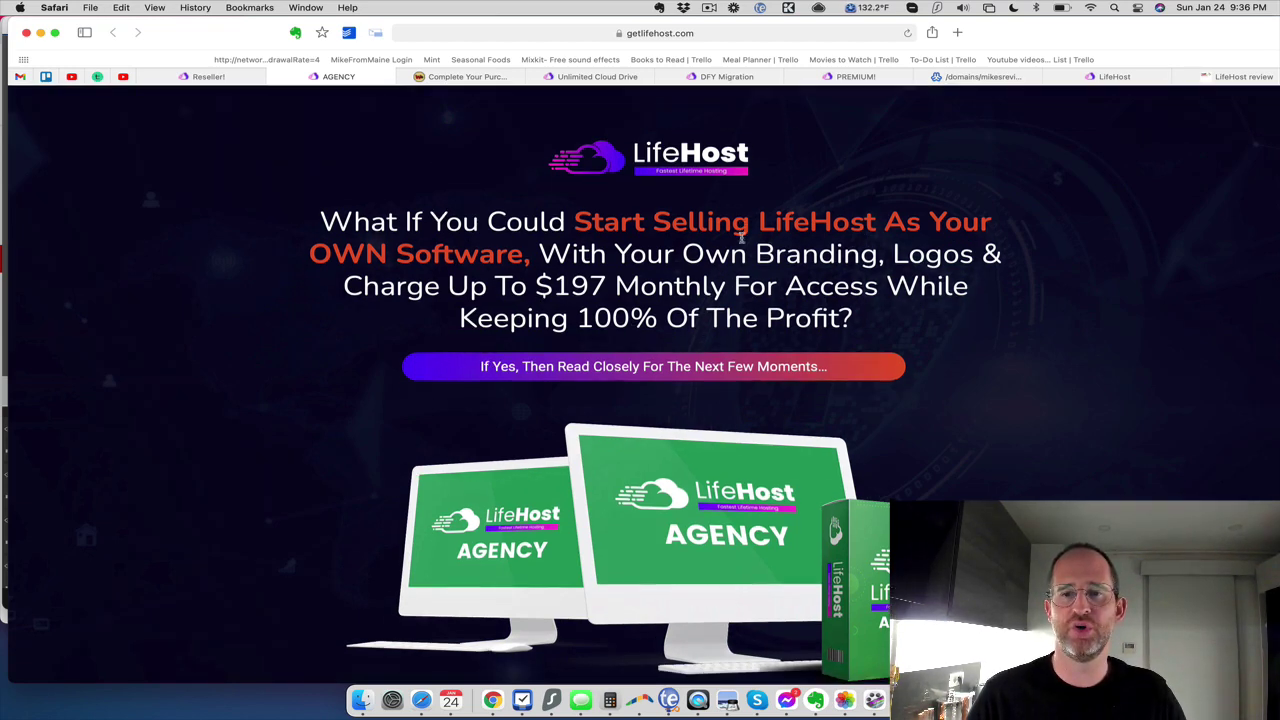
scroll(741, 238, down, 2)
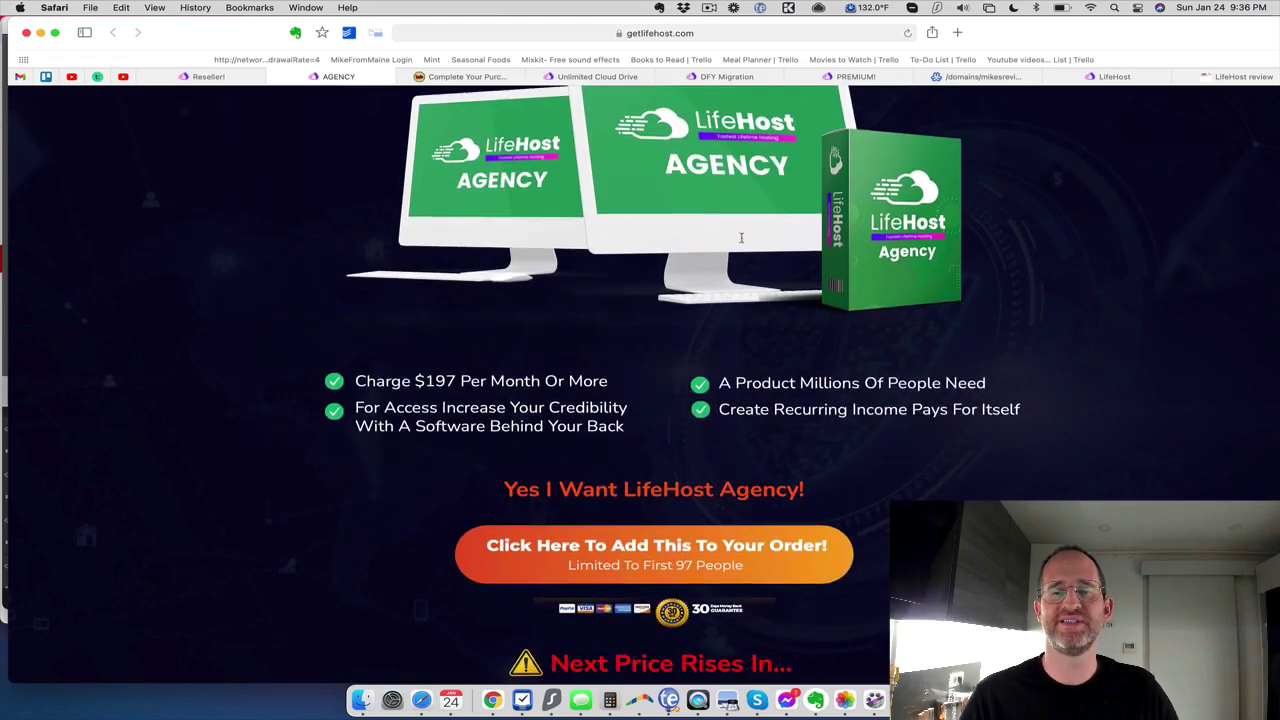
scroll(741, 238, down, 15)
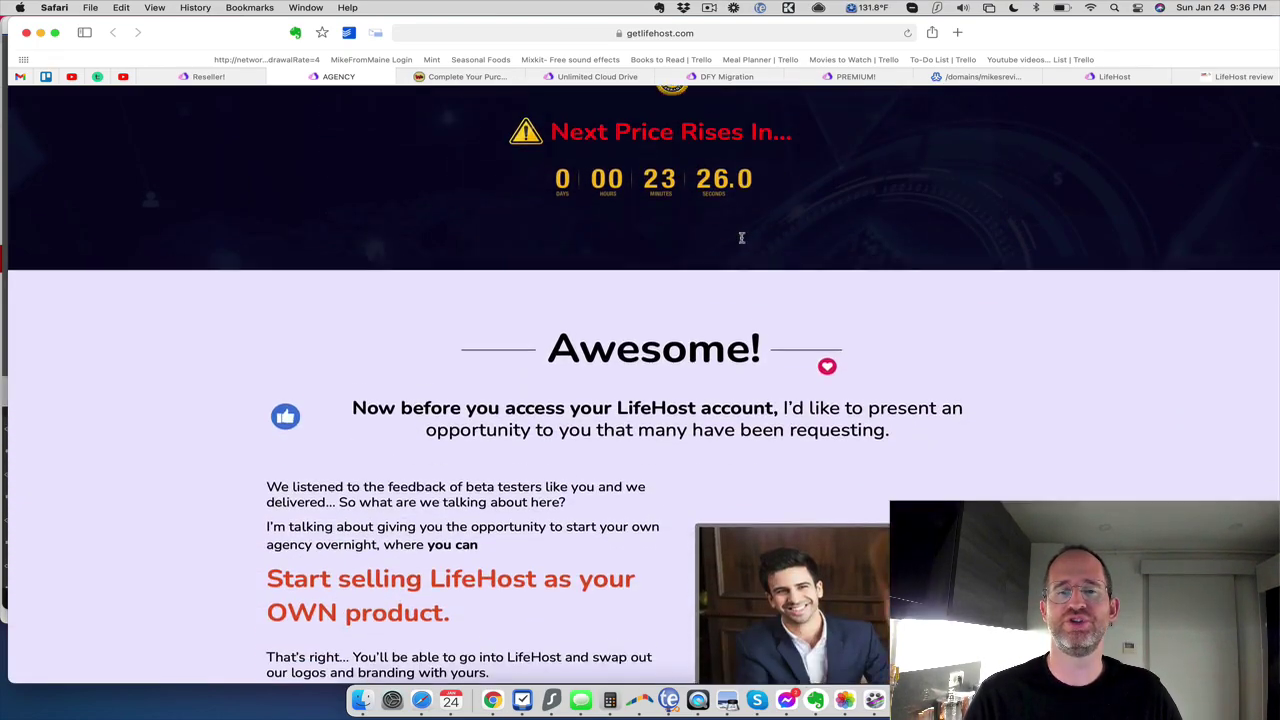
scroll(741, 238, down, 20)
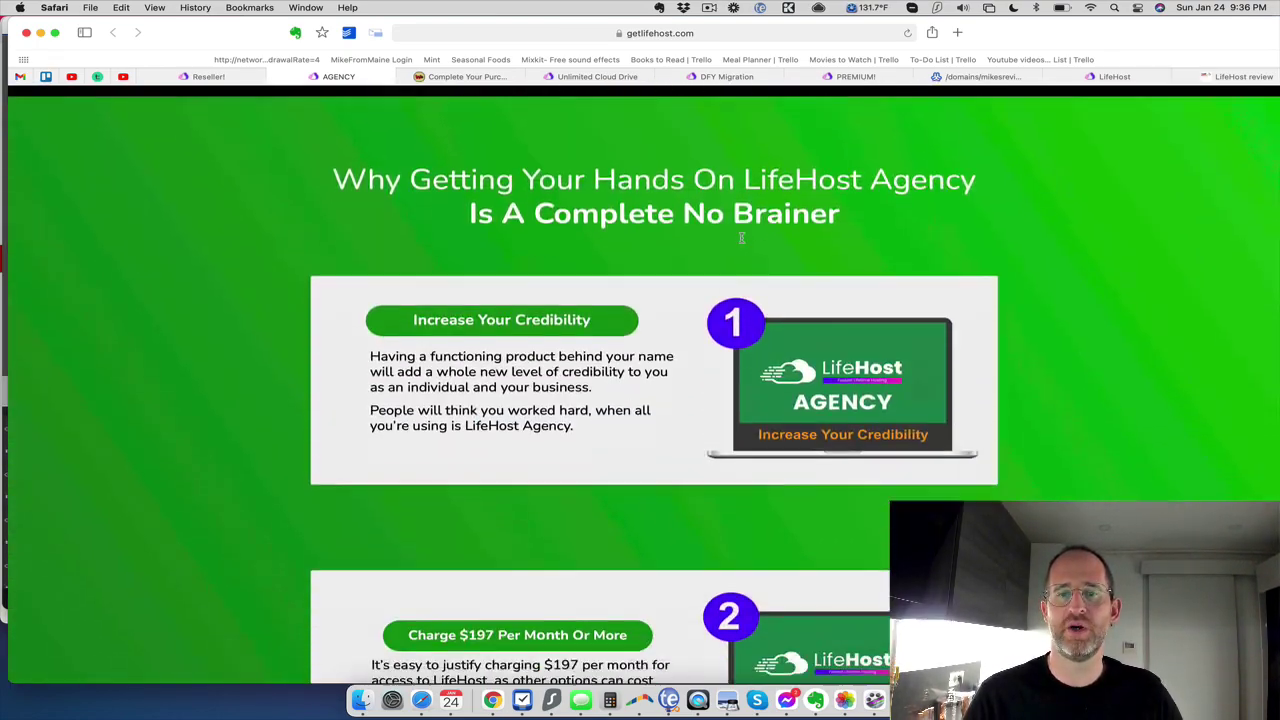
scroll(741, 238, down, 20)
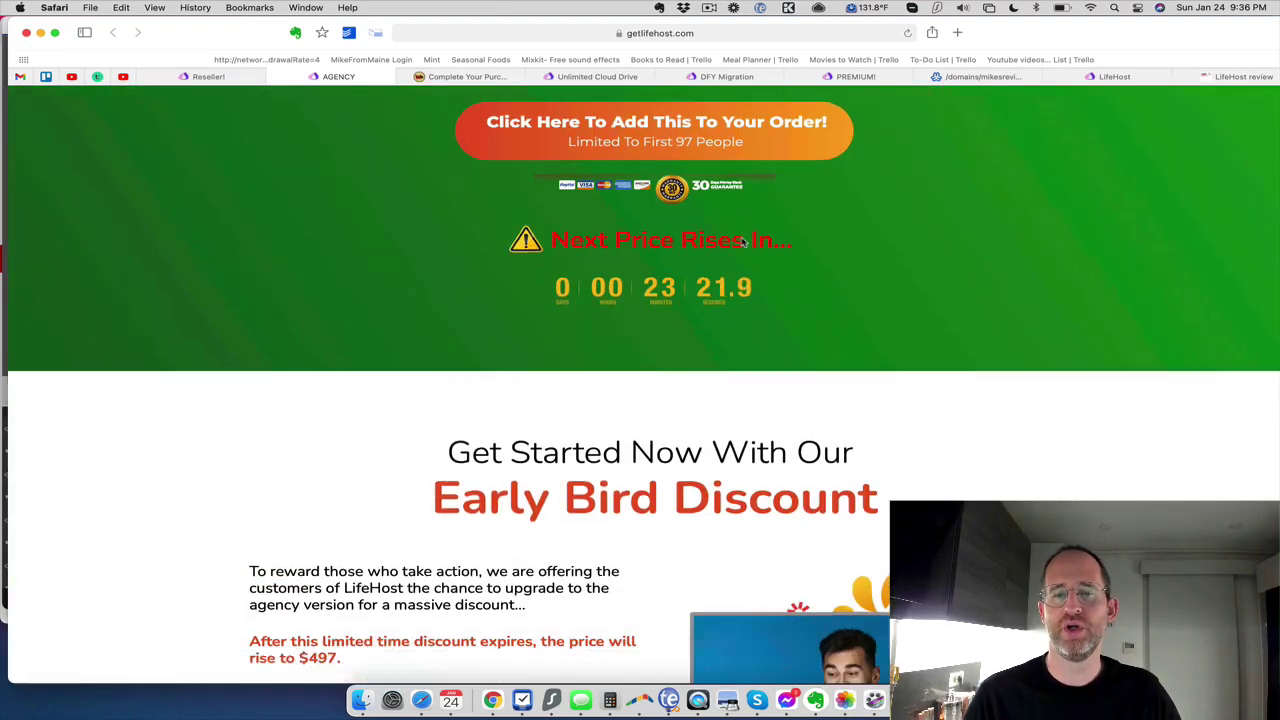
scroll(741, 238, down, 10)
scroll(741, 240, up, 12)
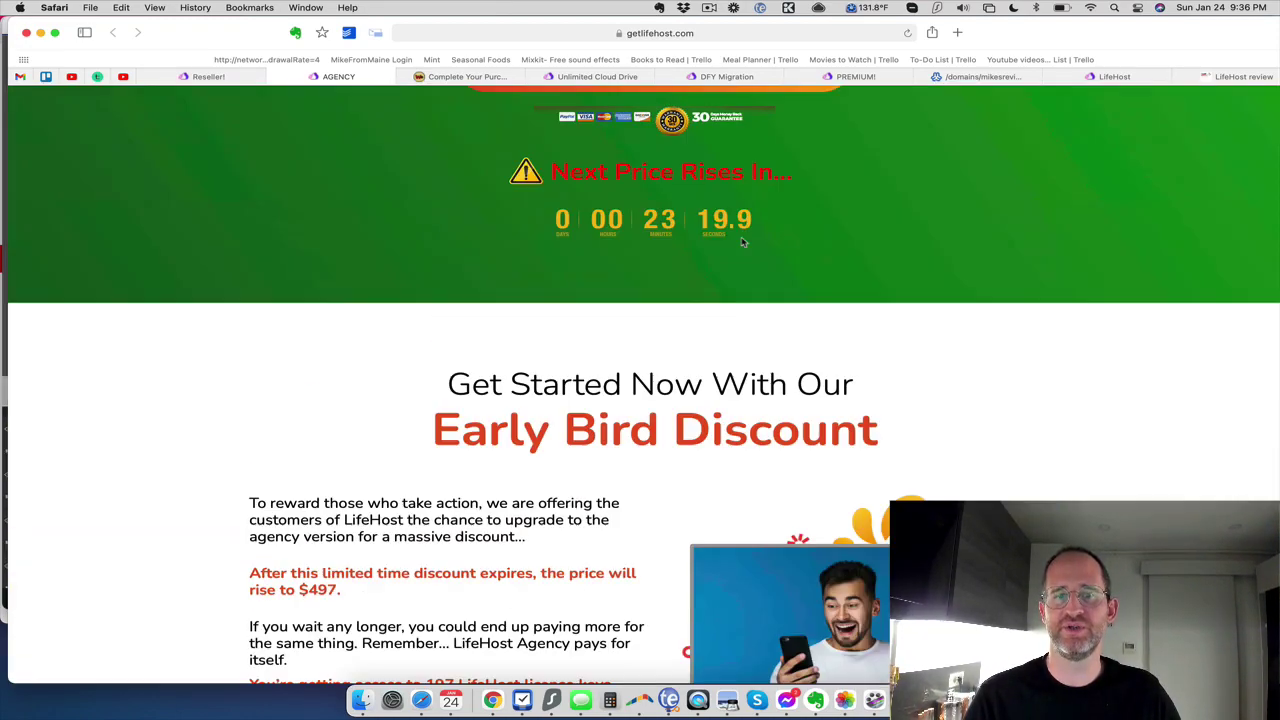
scroll(741, 241, up, 8)
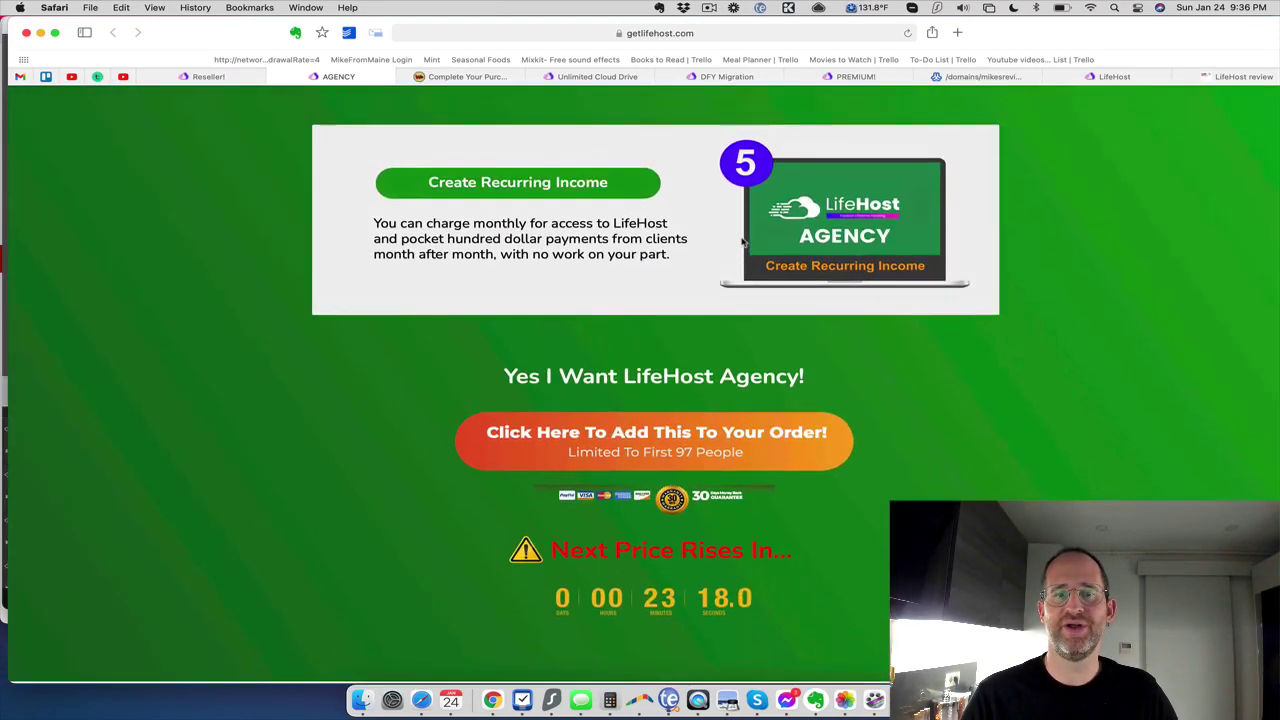
scroll(741, 241, up, 12)
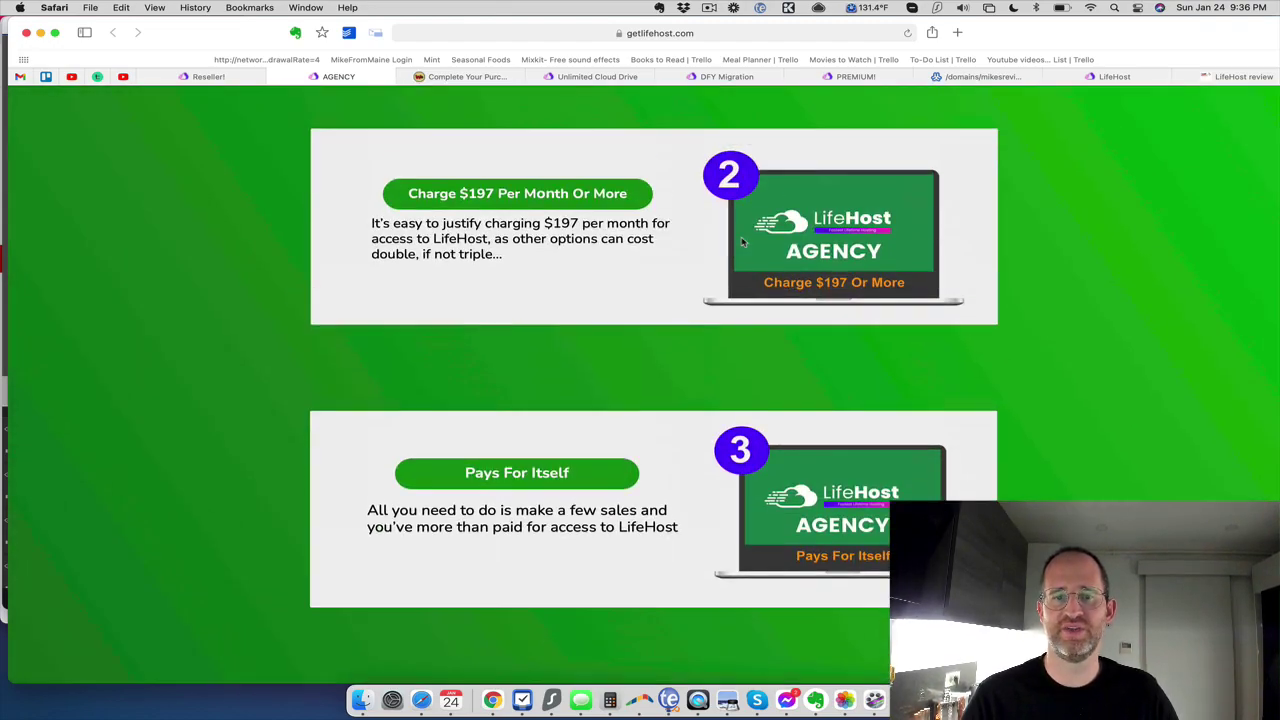
scroll(741, 241, down, 4)
scroll(741, 241, down, 16)
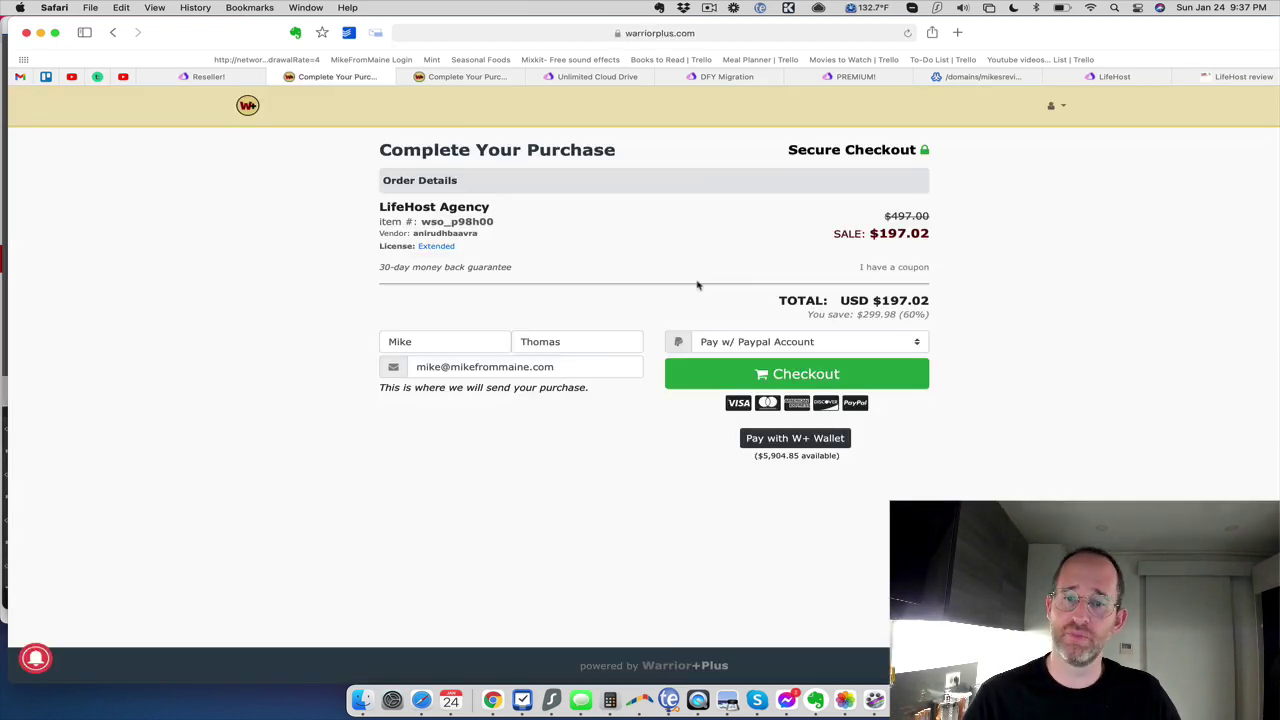
Return from the Agency checkout to its offer page and scroll through the benefits.
key(super+bracketleft)
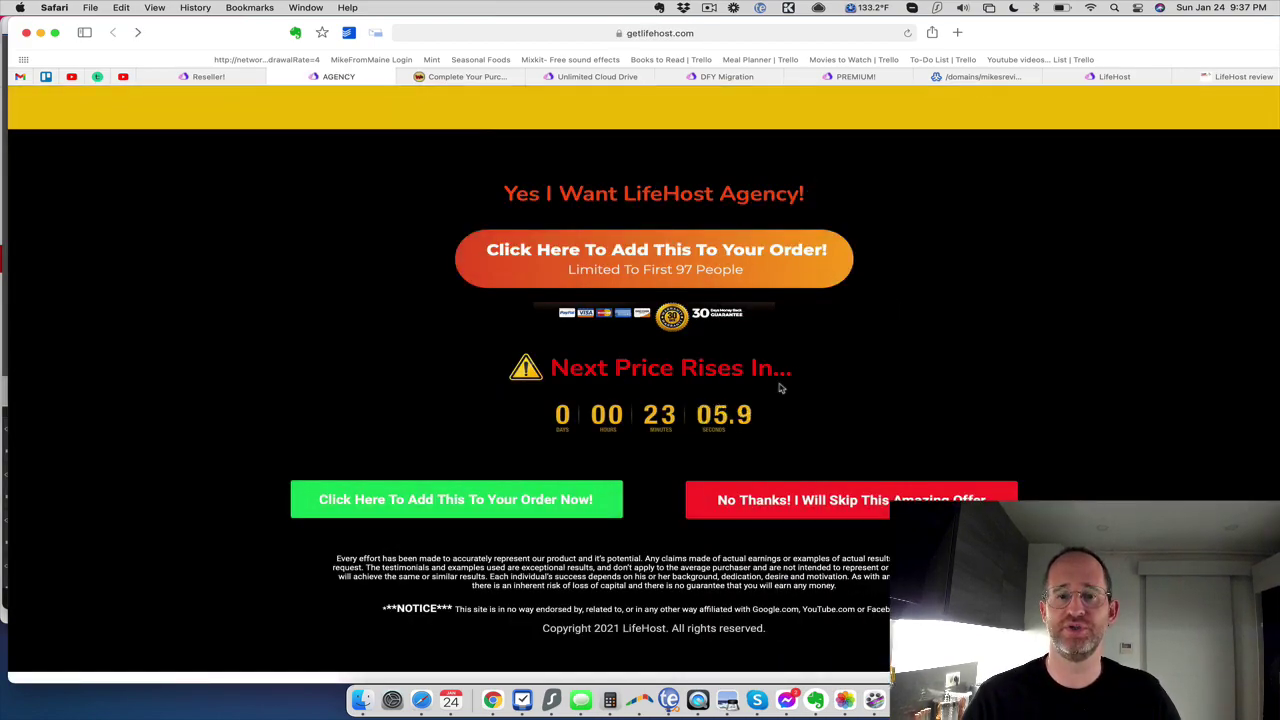
scroll(780, 386, down, 5)
scroll(781, 389, up, 3)
scroll(780, 388, up, 15)
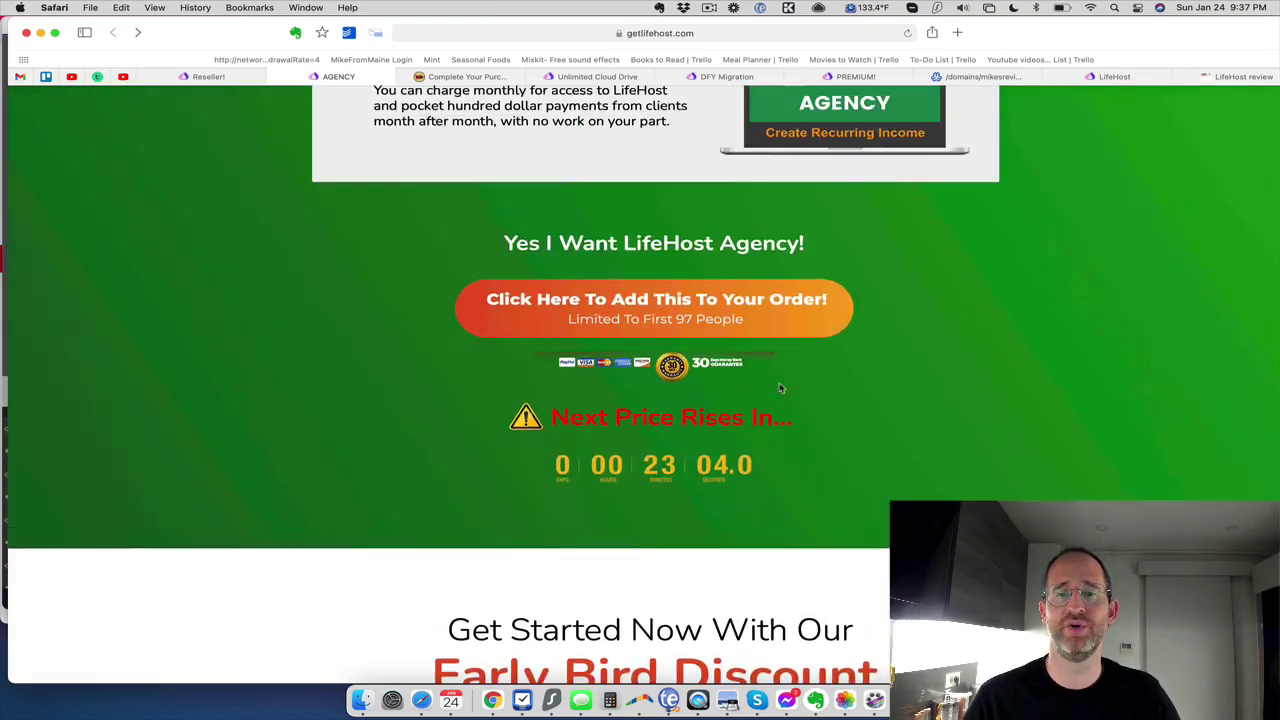
scroll(780, 388, up, 8)
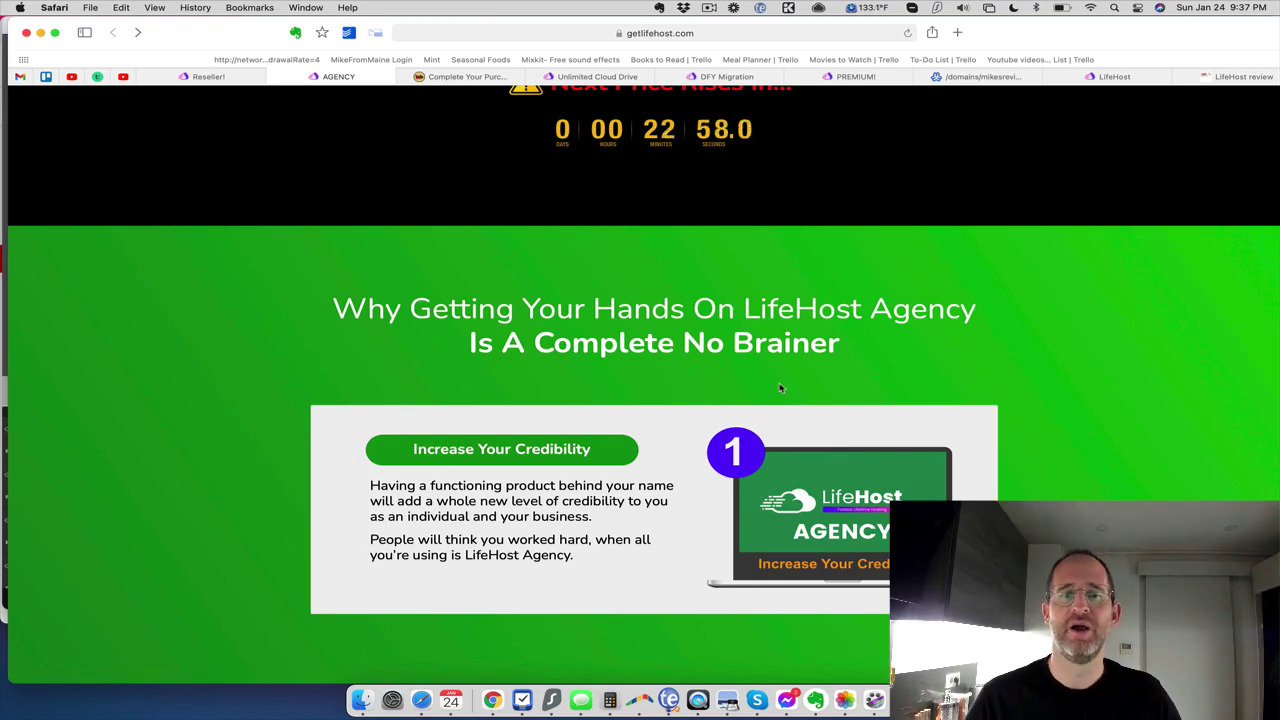
scroll(780, 388, down, 6)
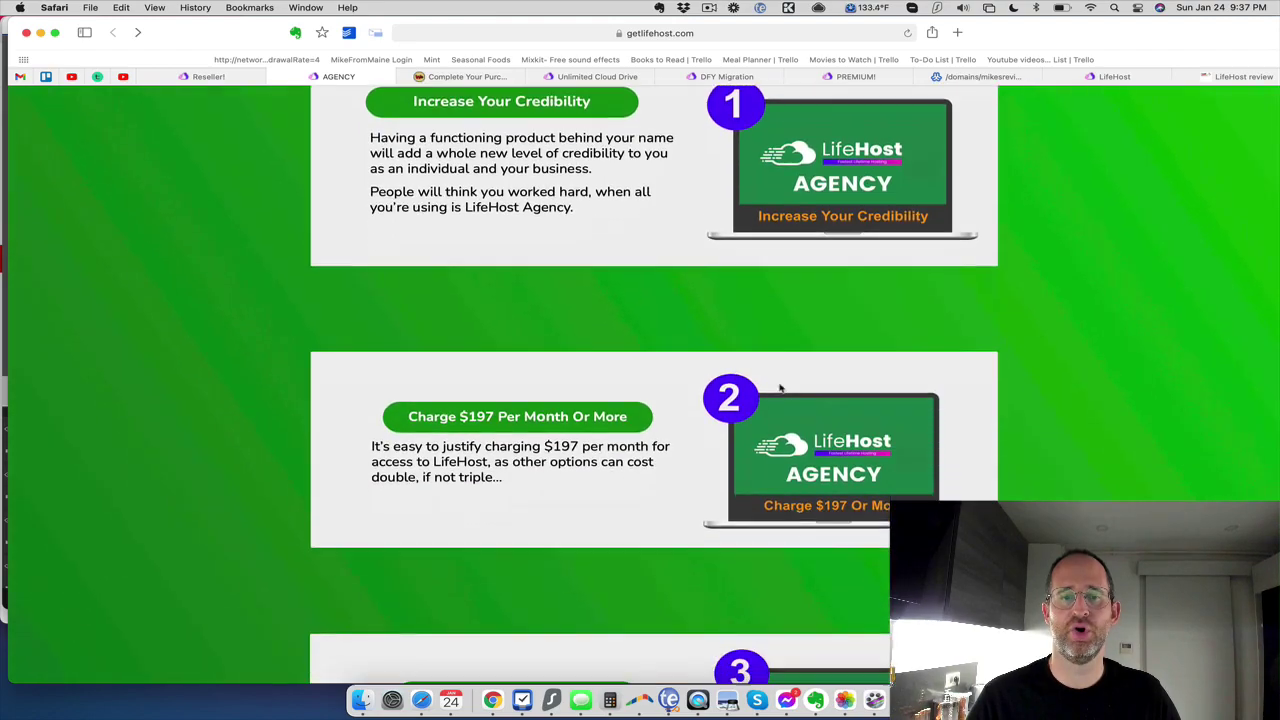
scroll(780, 388, down, 5)
scroll(780, 388, up, 3)
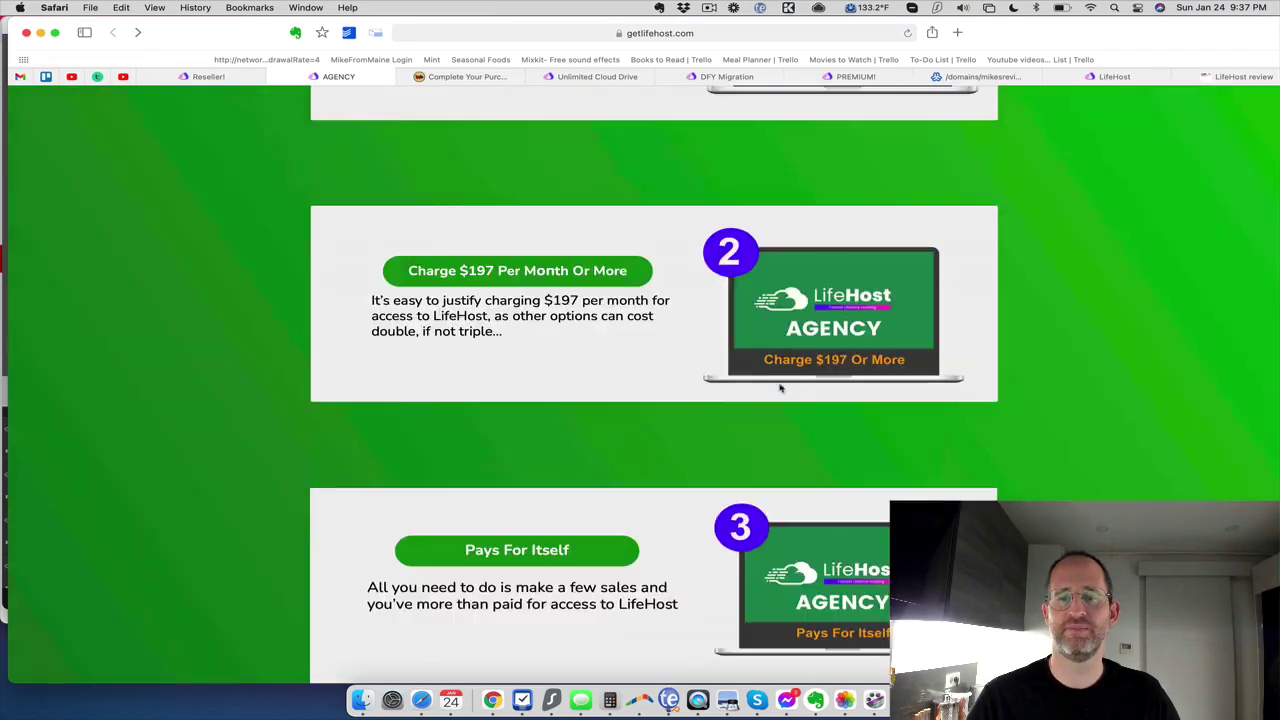
scroll(780, 388, up, 15)
Scroll the 'Reseller!' upsell, preview its $97.02 WarriorPlus checkout, then return to the sales page.
click(205, 77)
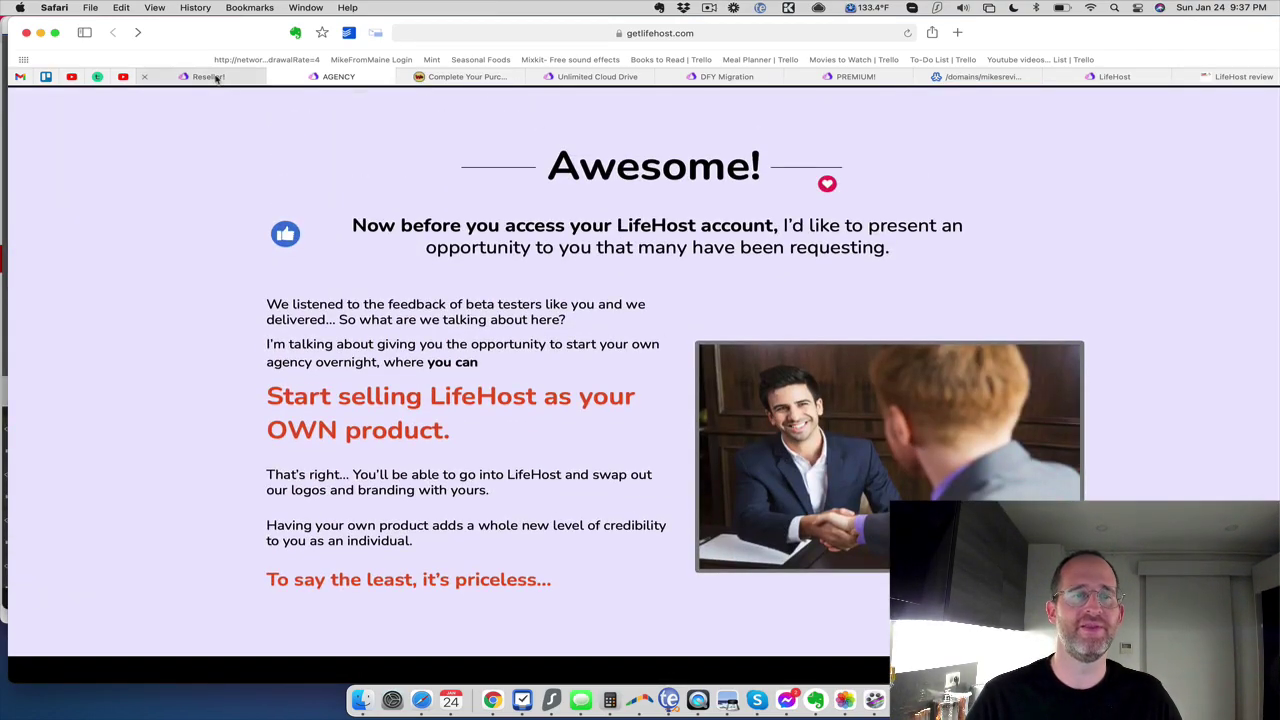
scroll(594, 340, down, 5)
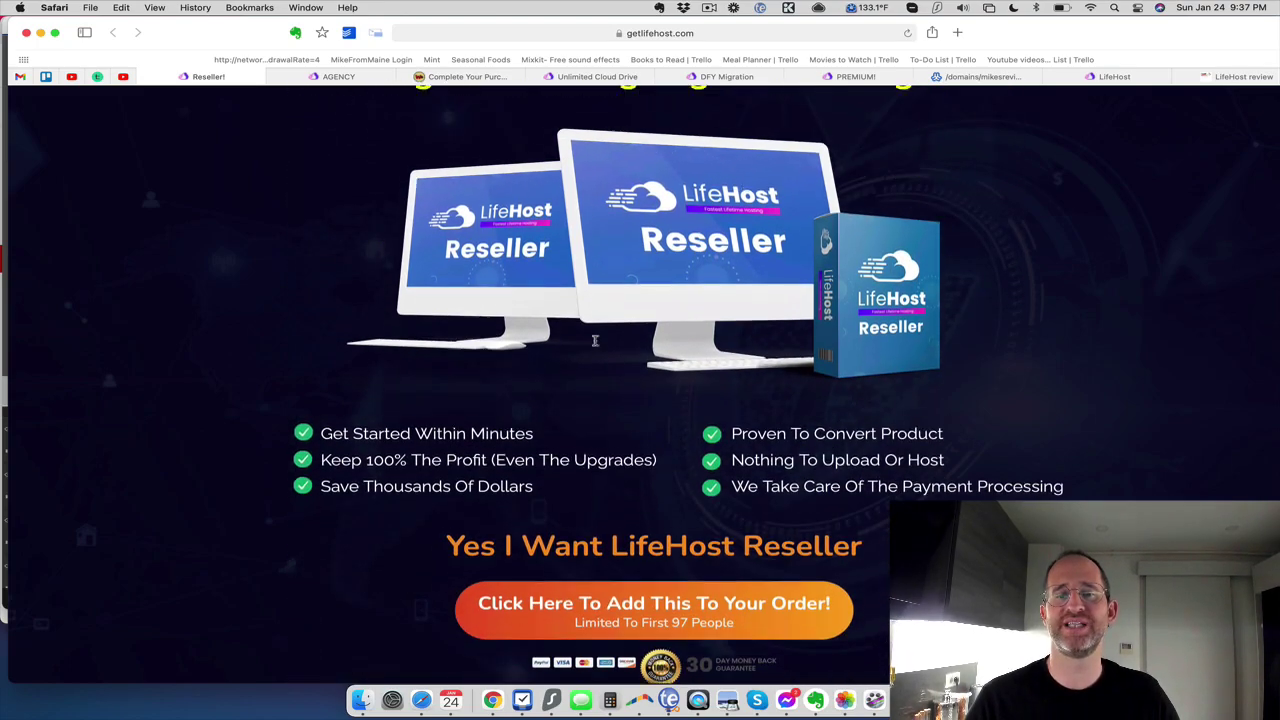
scroll(801, 451, down, 10)
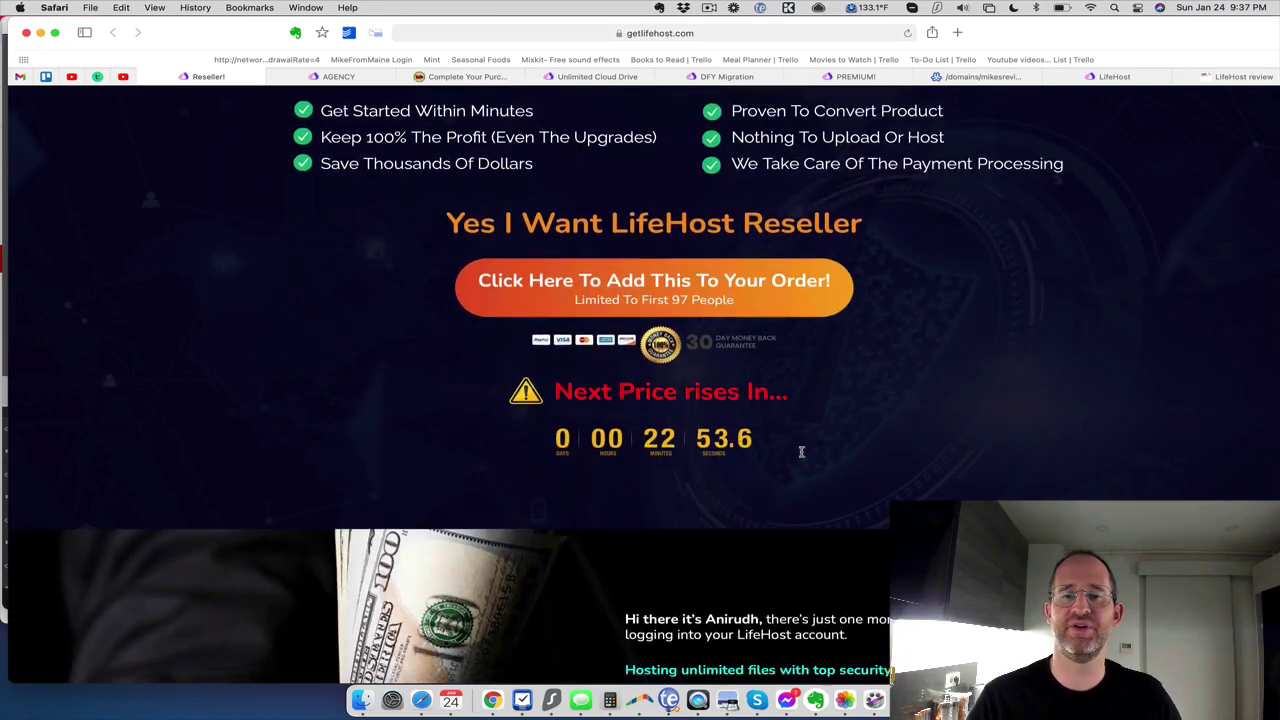
scroll(801, 451, down, 20)
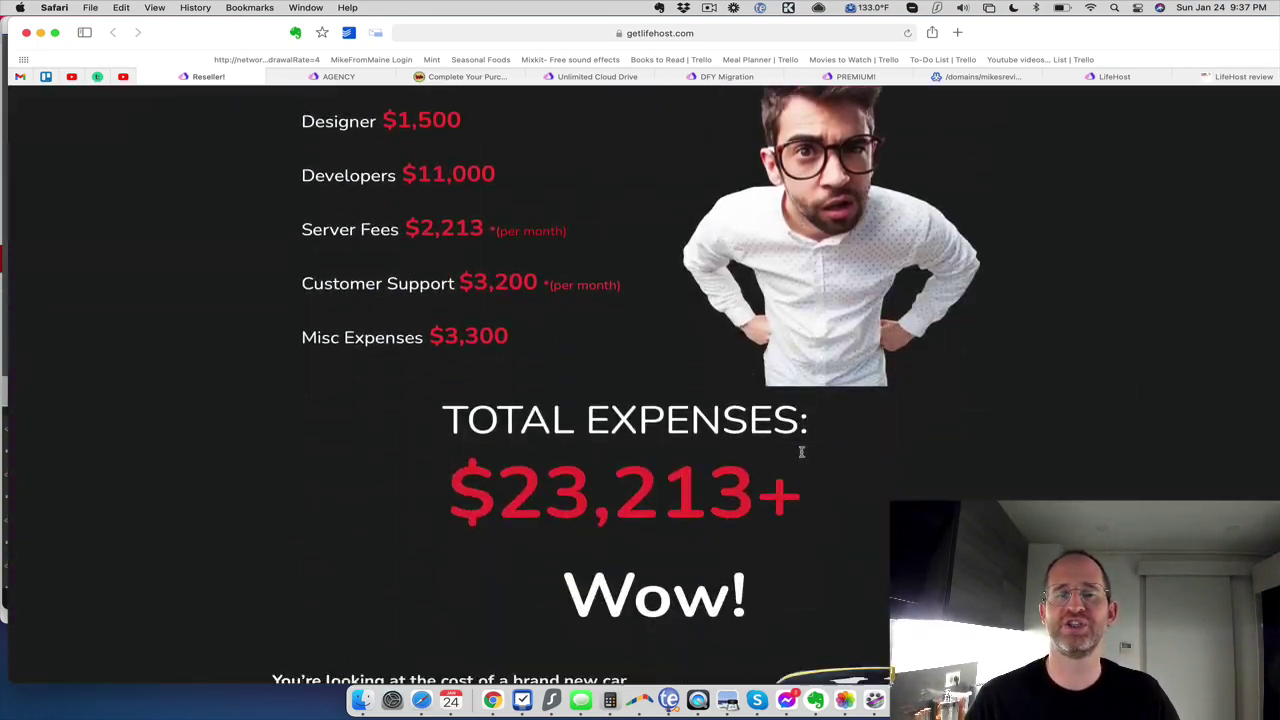
scroll(801, 451, down, 20)
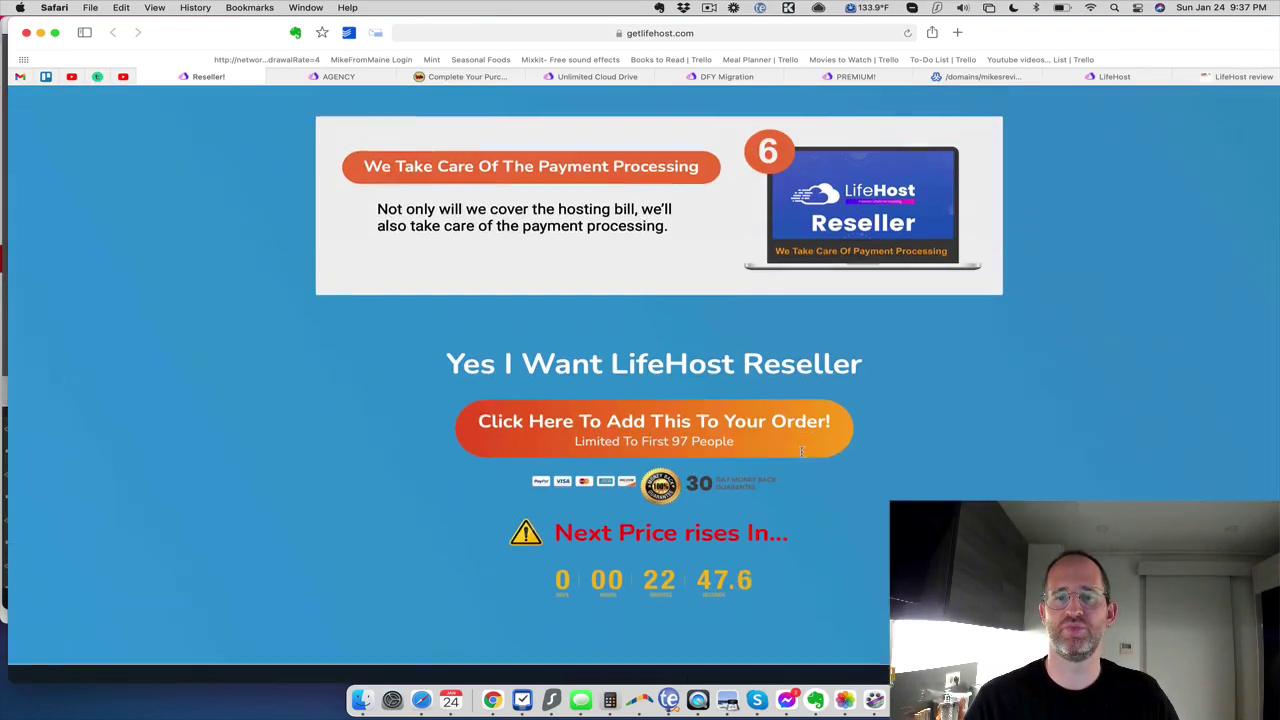
scroll(780, 458, up, 1)
click(767, 464)
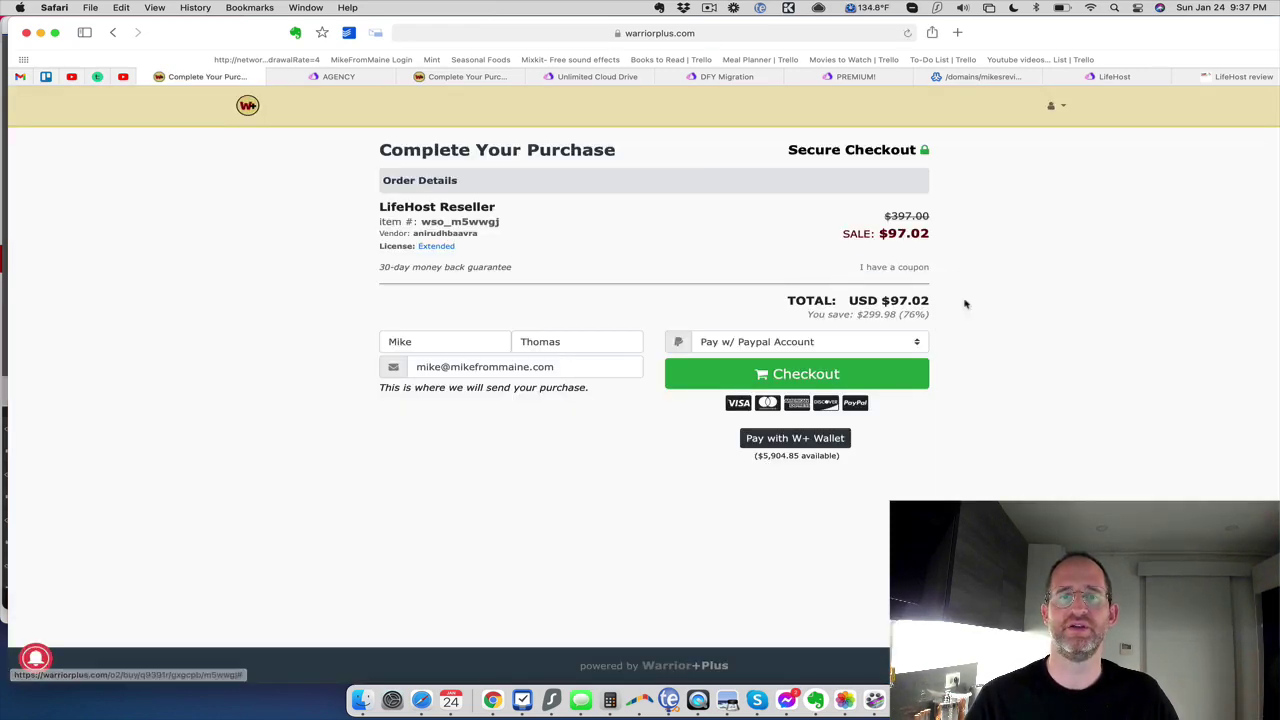
key(super+bracketleft)
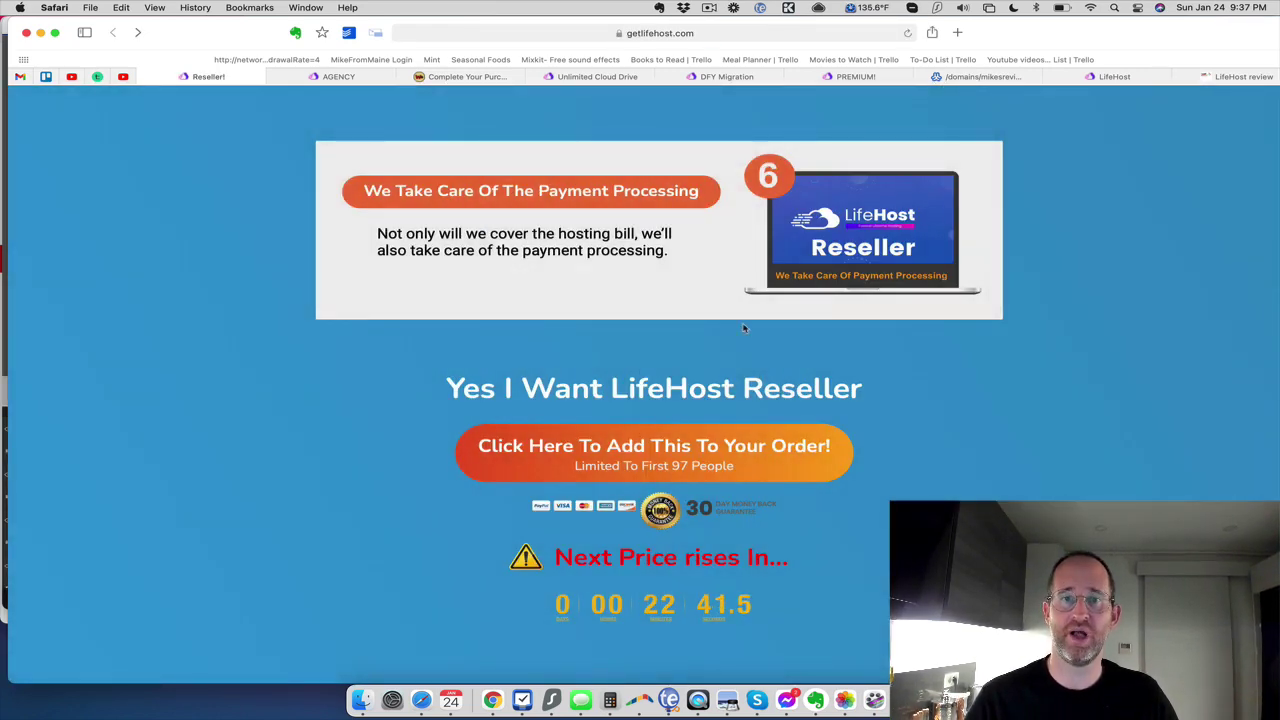